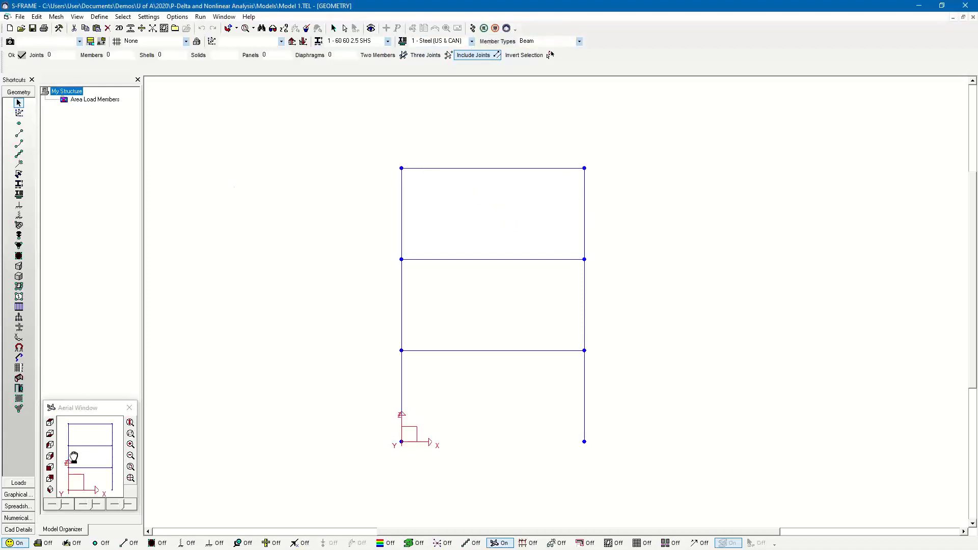
- Display the section properties assigned to the frame members and the supports at the column bases
{"action": "left_click", "coordinate": [19, 184]}
{"action": "left_click", "coordinate": [387, 543]}
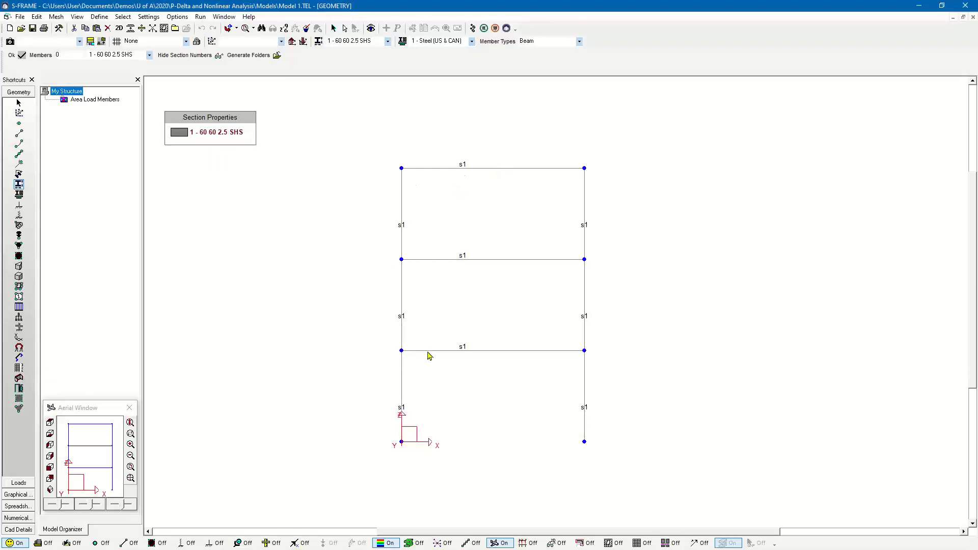
{"action": "left_click", "coordinate": [18, 205]}
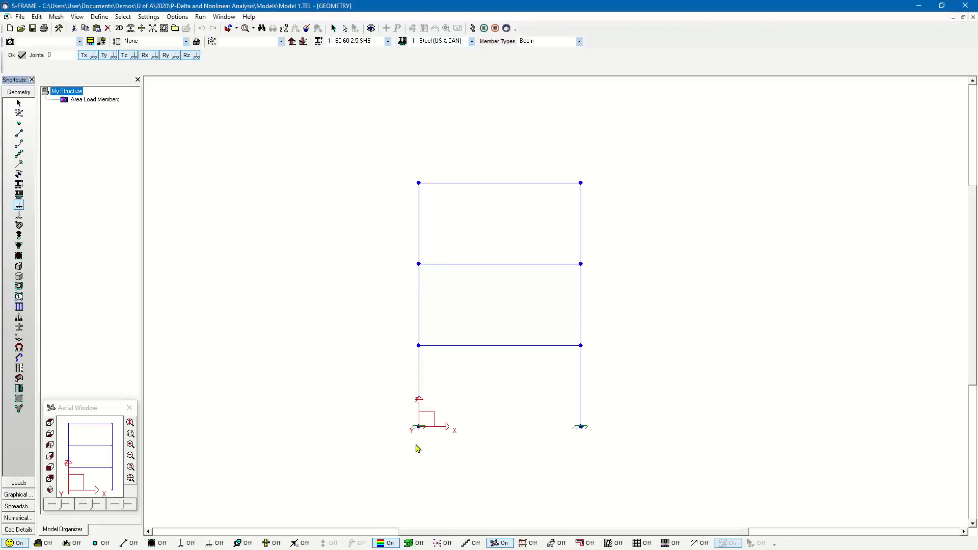
- Show the joint and member loads of the Axial Load case on the frame in front elevation
{"action": "left_click", "coordinate": [21, 483]}
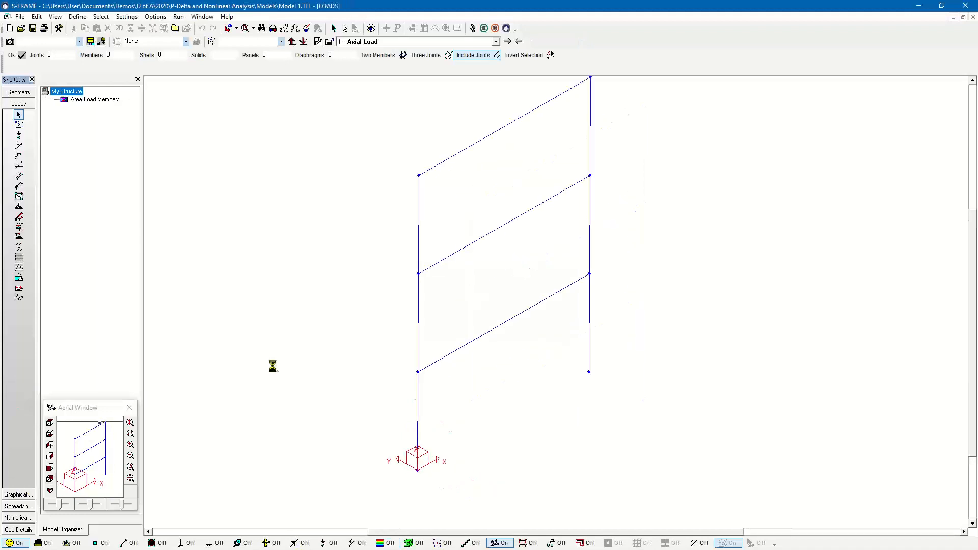
{"action": "left_click", "coordinate": [411, 41]}
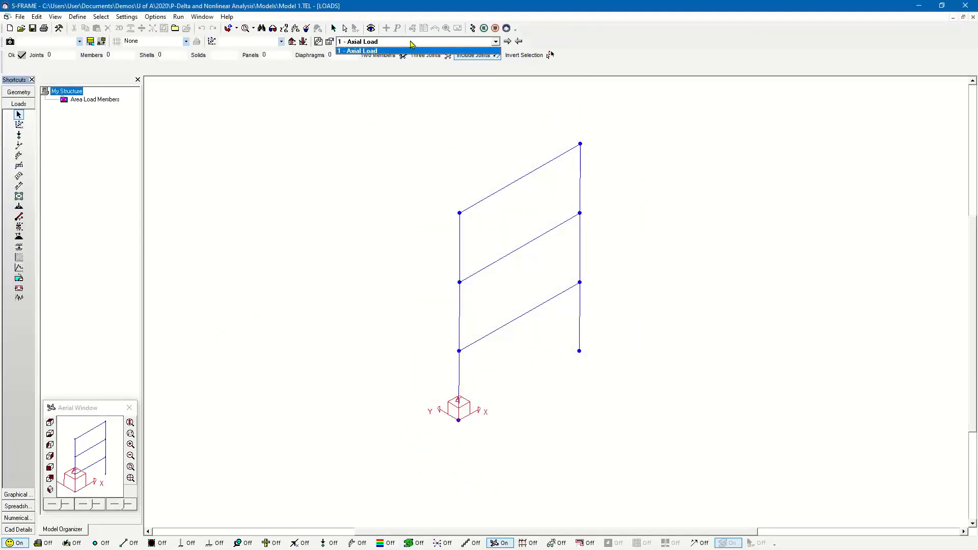
{"action": "left_click", "coordinate": [412, 49]}
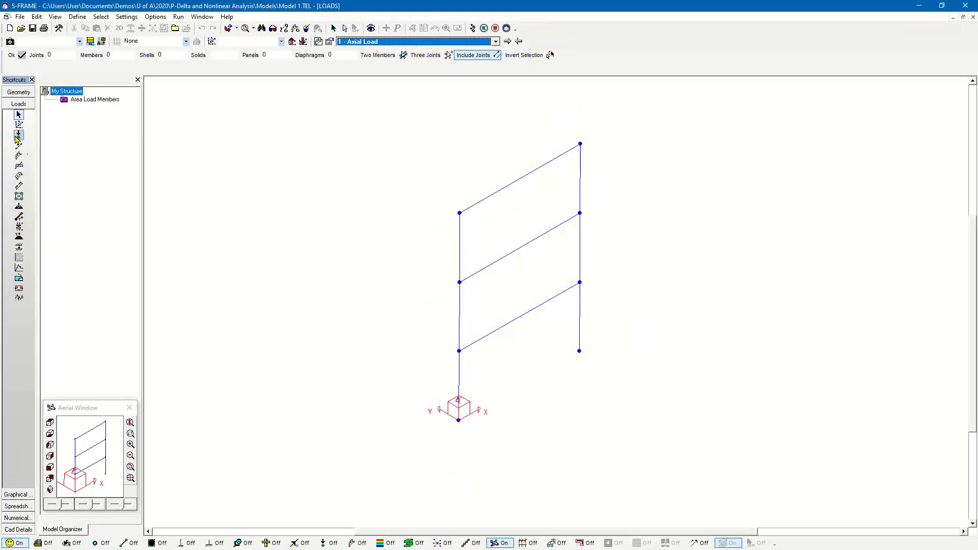
{"action": "left_click", "coordinate": [358, 543]}
{"action": "left_click", "coordinate": [328, 544]}
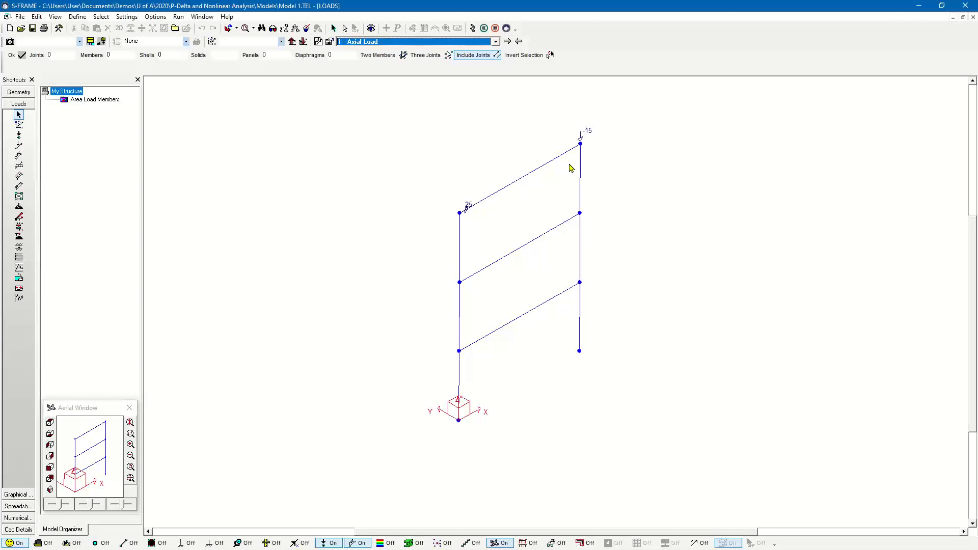
{"action": "left_click", "coordinate": [53, 472]}
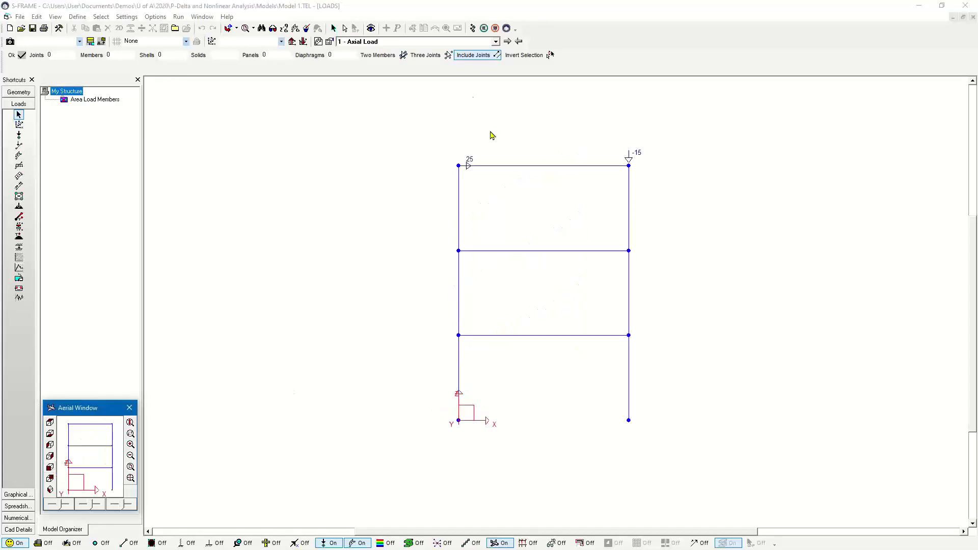
- Run a Linear Static analysis for both load cases and combinations, viewing the results model in front elevation
{"action": "left_click", "coordinate": [472, 29]}
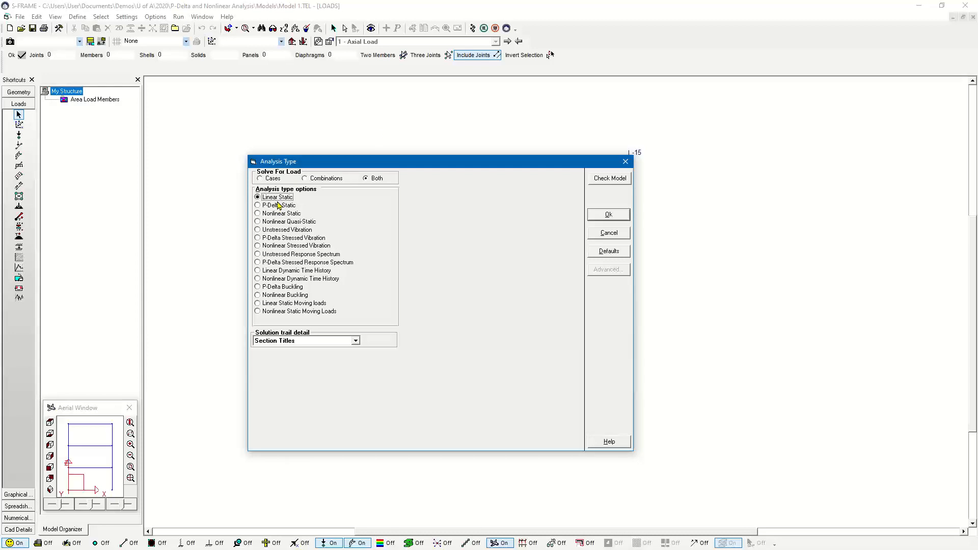
{"action": "left_click", "coordinate": [629, 216]}
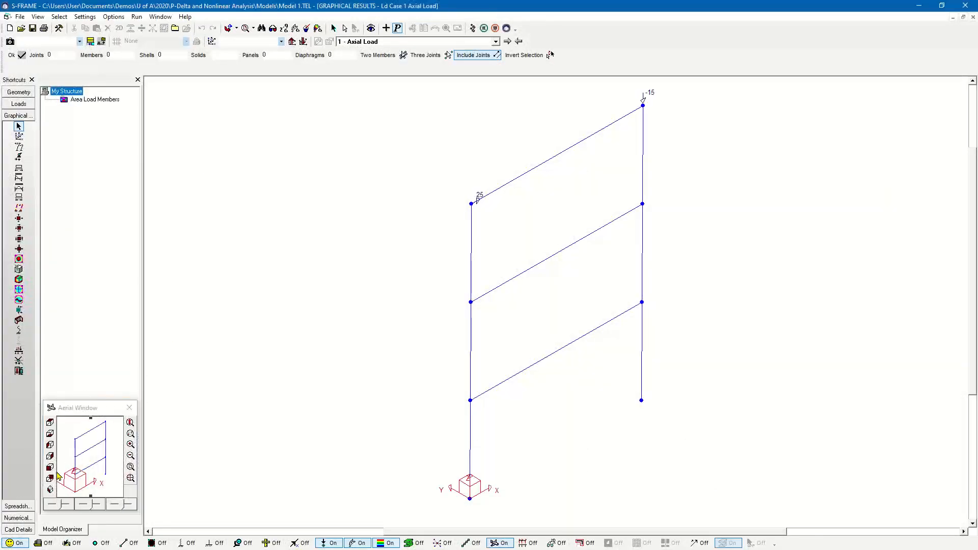
{"action": "left_click", "coordinate": [51, 477]}
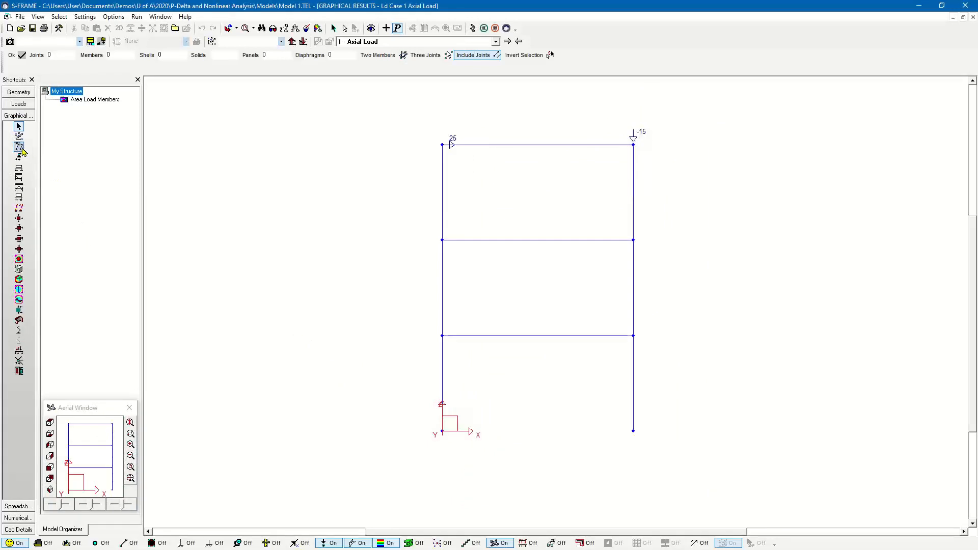
- Examine the linear static deflections with Dx values and loads hidden, and the y moment diagram
{"action": "left_click", "coordinate": [19, 146]}
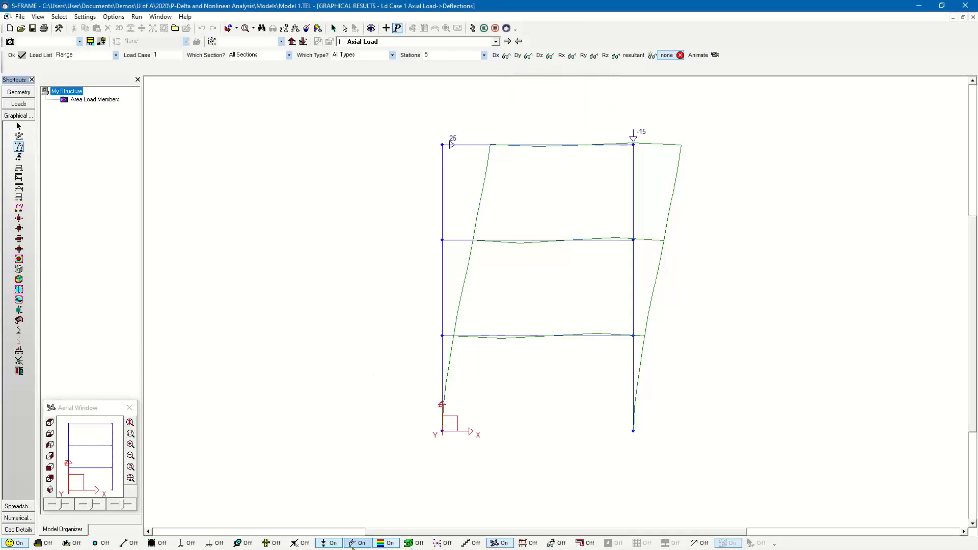
{"action": "left_click", "coordinate": [330, 543]}
{"action": "left_click", "coordinate": [358, 543]}
{"action": "left_click", "coordinate": [495, 56]}
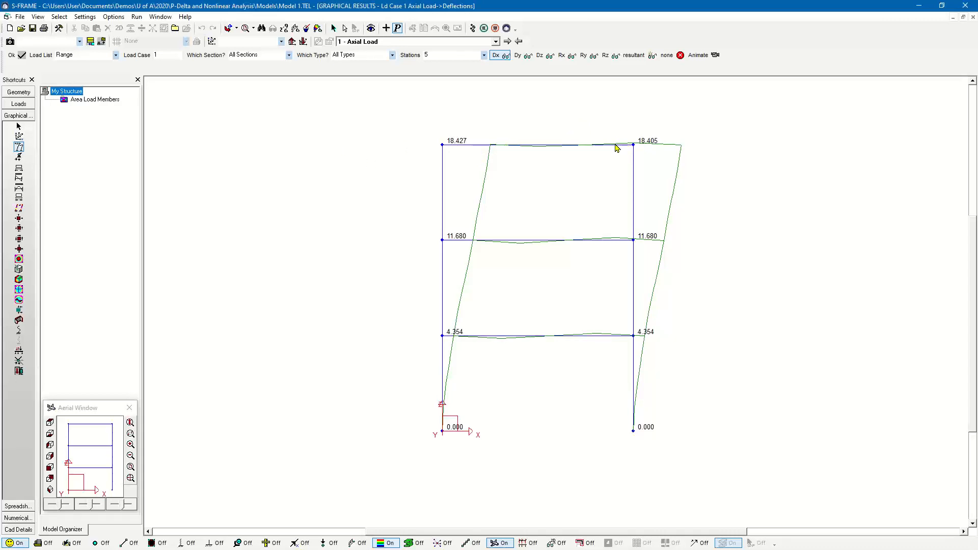
{"action": "left_click", "coordinate": [20, 189]}
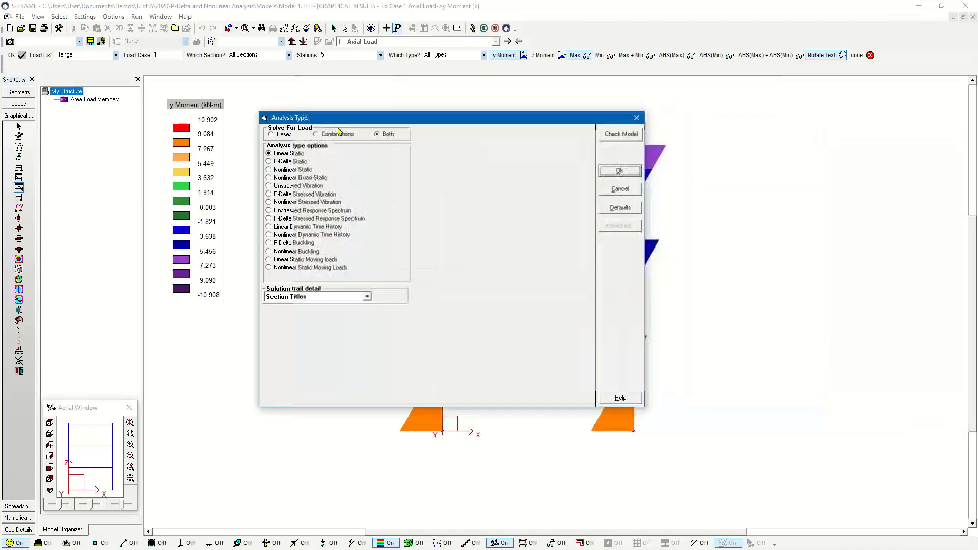
- Run a P-Delta Static analysis of the frame for both cases and combinations and proceed to the postprocessor
{"action": "left_click", "coordinate": [277, 169]}
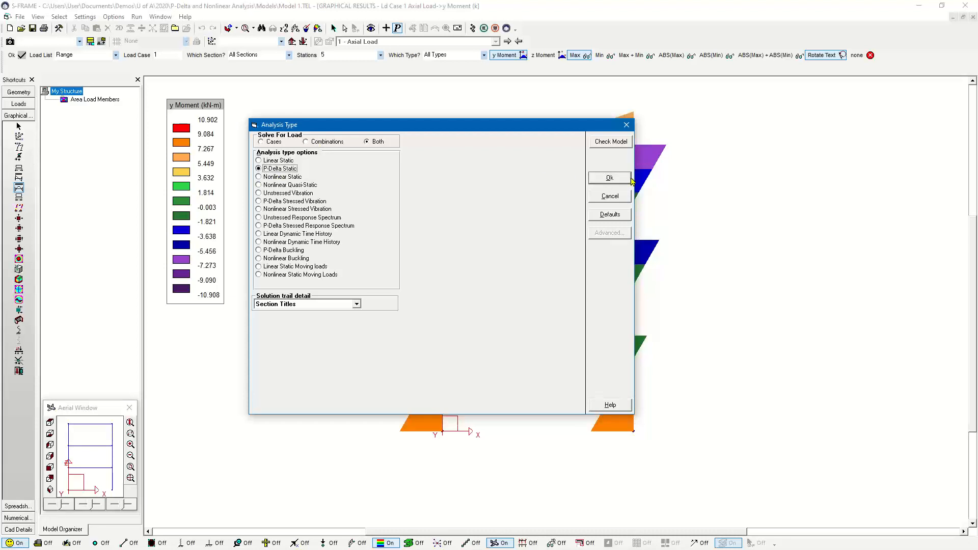
{"action": "left_click", "coordinate": [610, 178]}
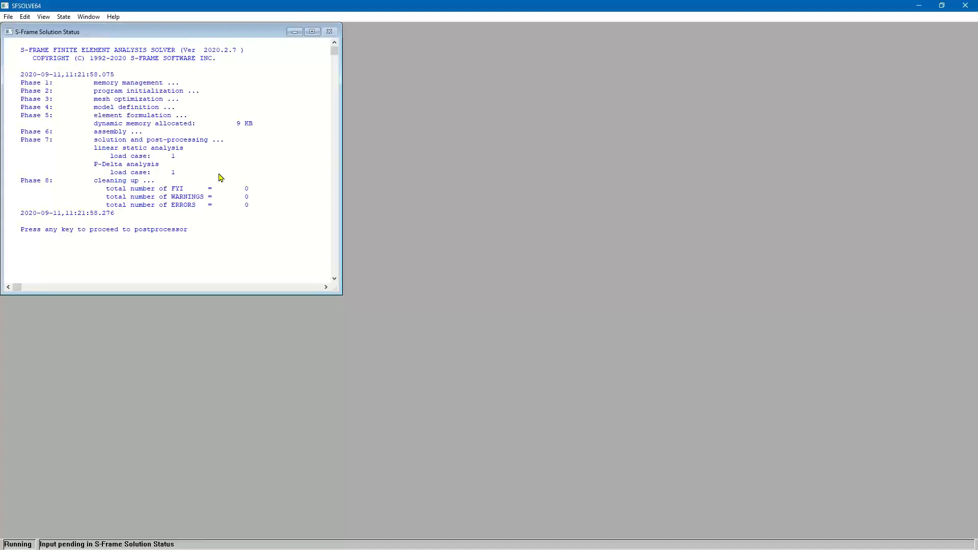
{"action": "key", "text": "Return"}
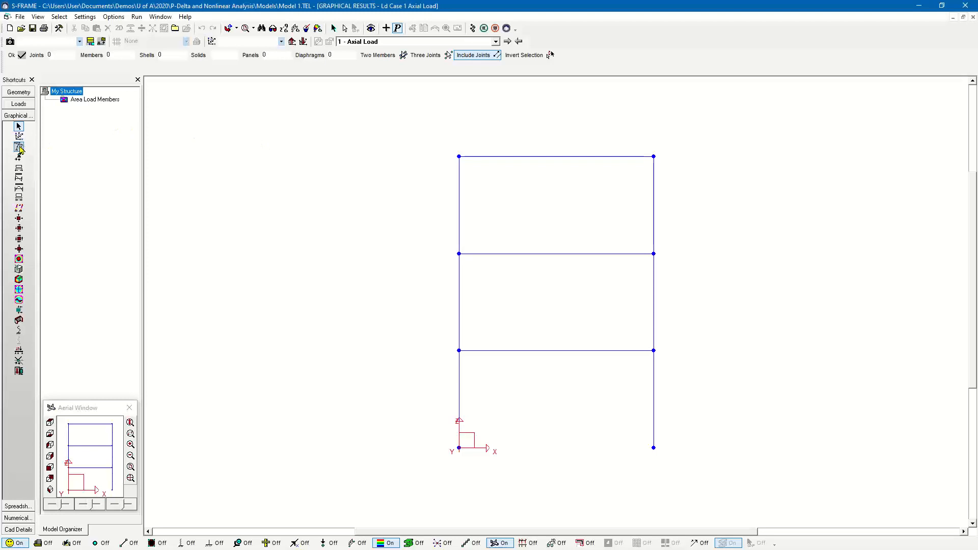
- Examine the Dx deflections and the y moment diagram from the P-Delta analysis
{"action": "left_click", "coordinate": [19, 146]}
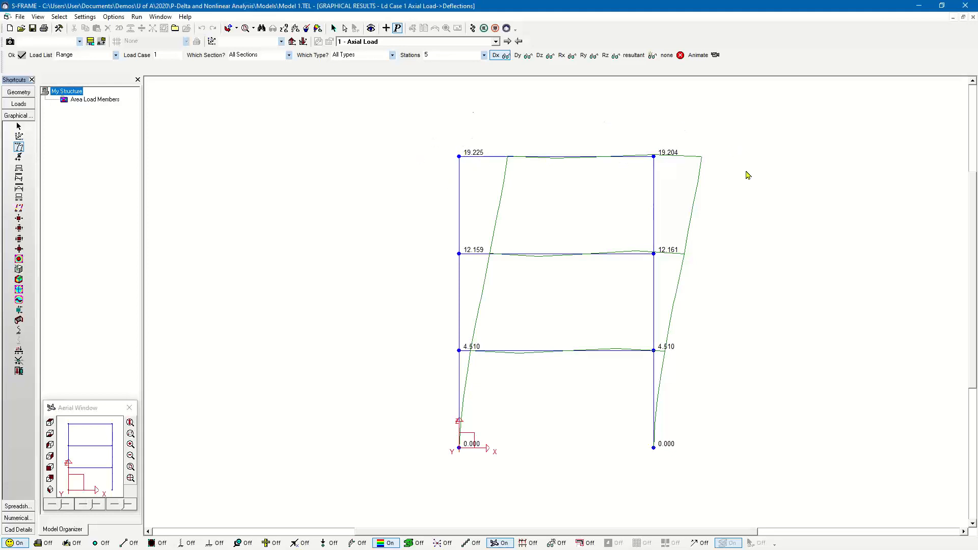
{"action": "left_click", "coordinate": [18, 189]}
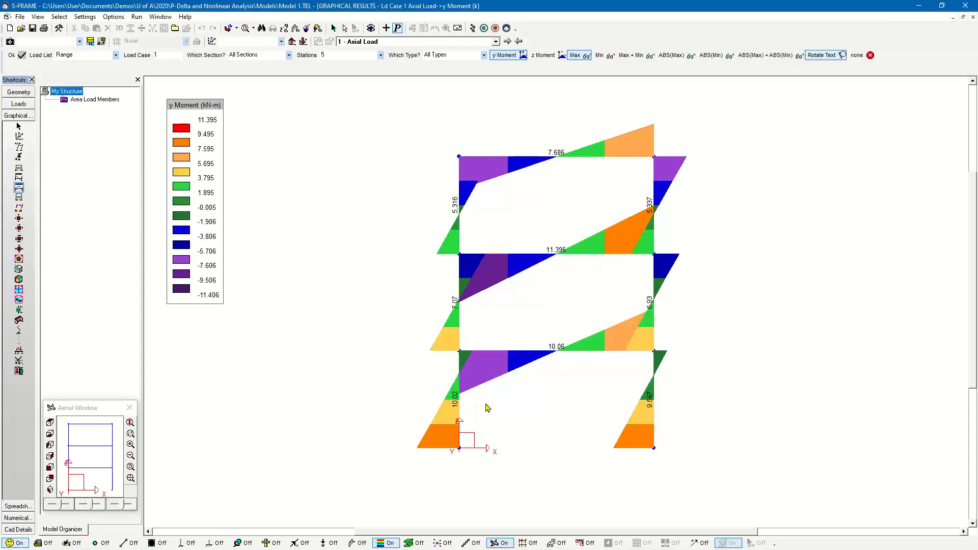
- Subdivide all members of the frame geometry into 3 links each
{"action": "left_click", "coordinate": [18, 94]}
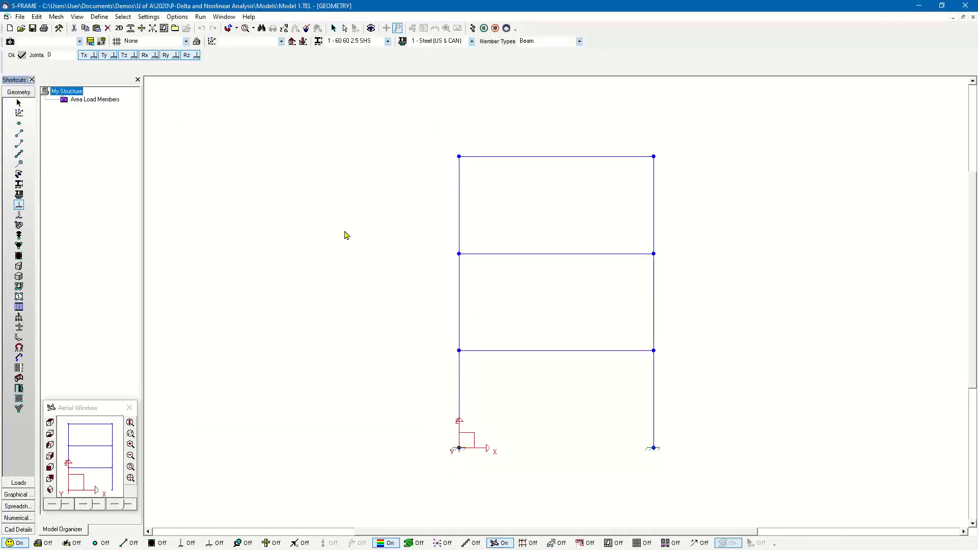
{"action": "middle_click_drag", "start_coordinate": [341, 232], "coordinate": [330, 234]}
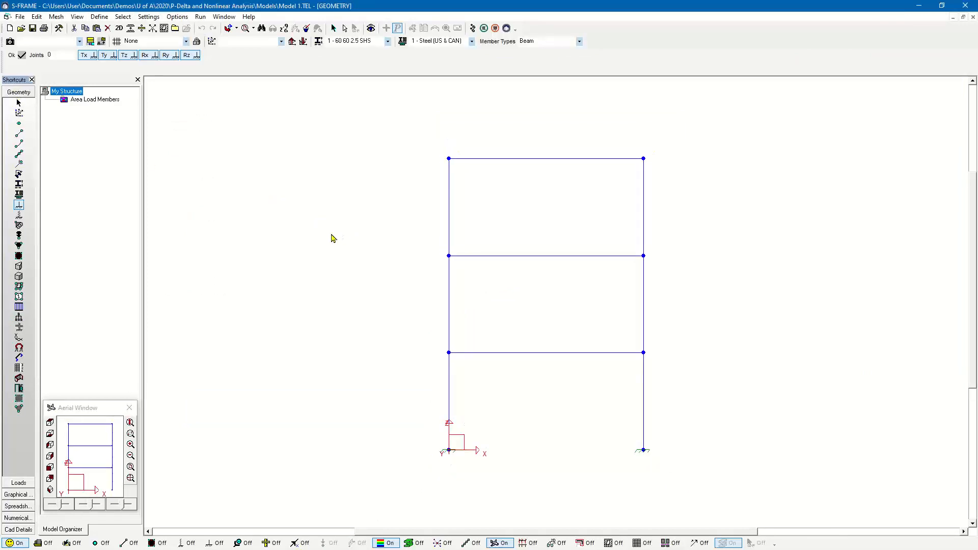
{"action": "left_click", "coordinate": [36, 17]}
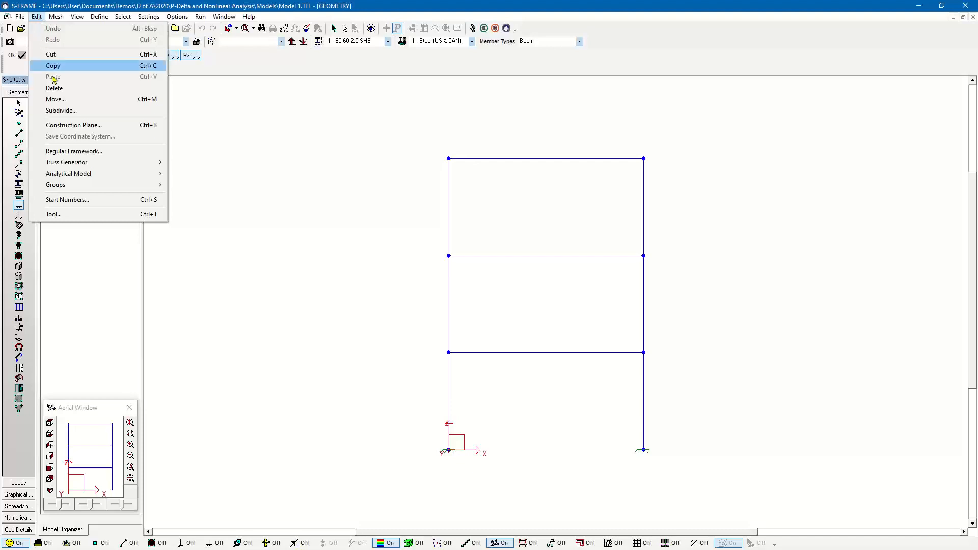
{"action": "left_click", "coordinate": [70, 111]}
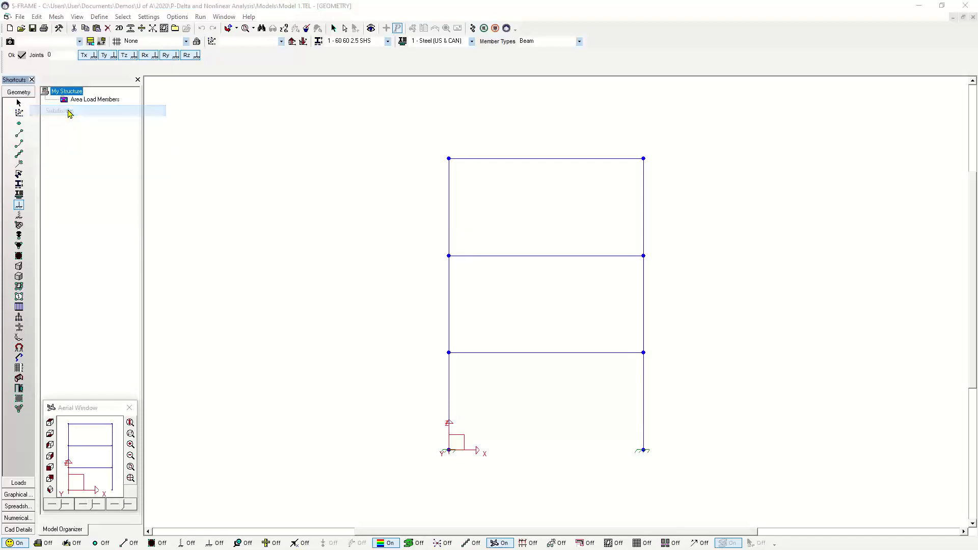
{"action": "left_click_drag", "start_coordinate": [610, 123], "coordinate": [208, 179]}
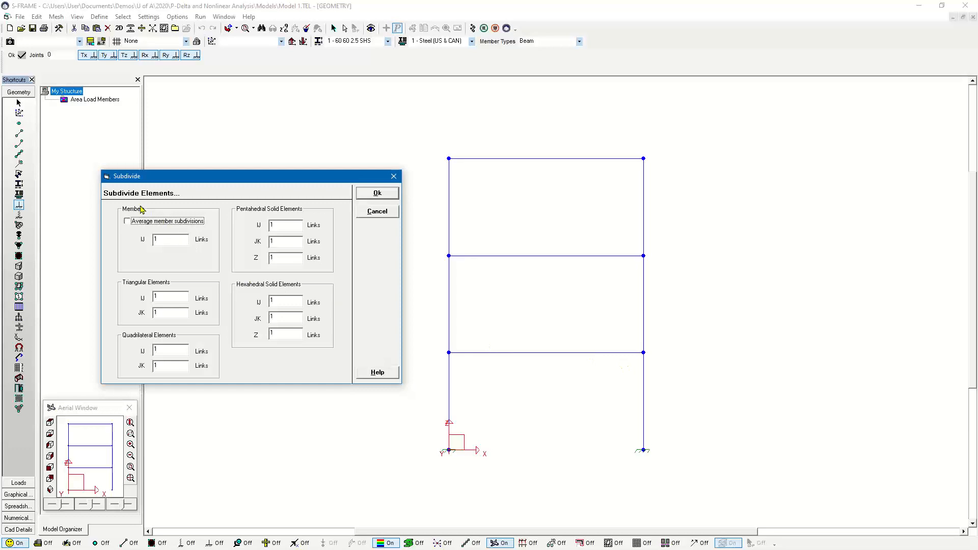
{"action": "left_click", "coordinate": [180, 242]}
{"action": "type", "text": "3"}
{"action": "left_click", "coordinate": [377, 195]}
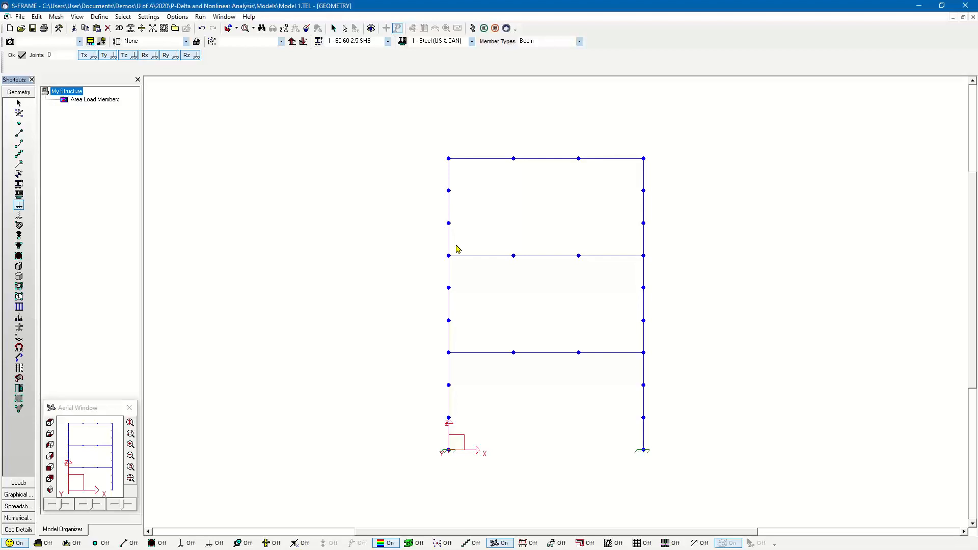
- Rerun the P-Delta Static analysis on the subdivided frame for both cases and combinations
{"action": "left_click", "coordinate": [474, 29]}
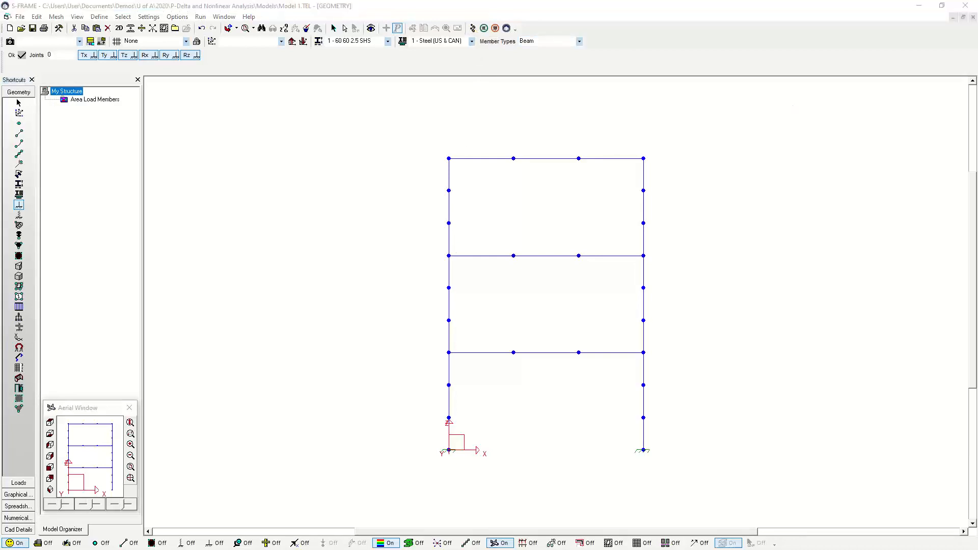
{"action": "left_click_drag", "start_coordinate": [519, 154], "coordinate": [374, 153]}
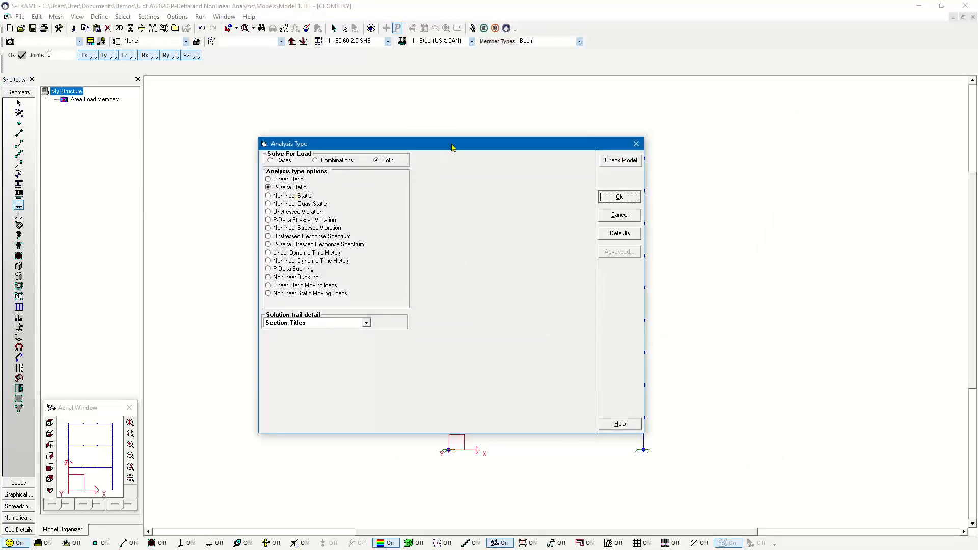
{"action": "left_click_drag", "start_coordinate": [452, 147], "coordinate": [490, 284]}
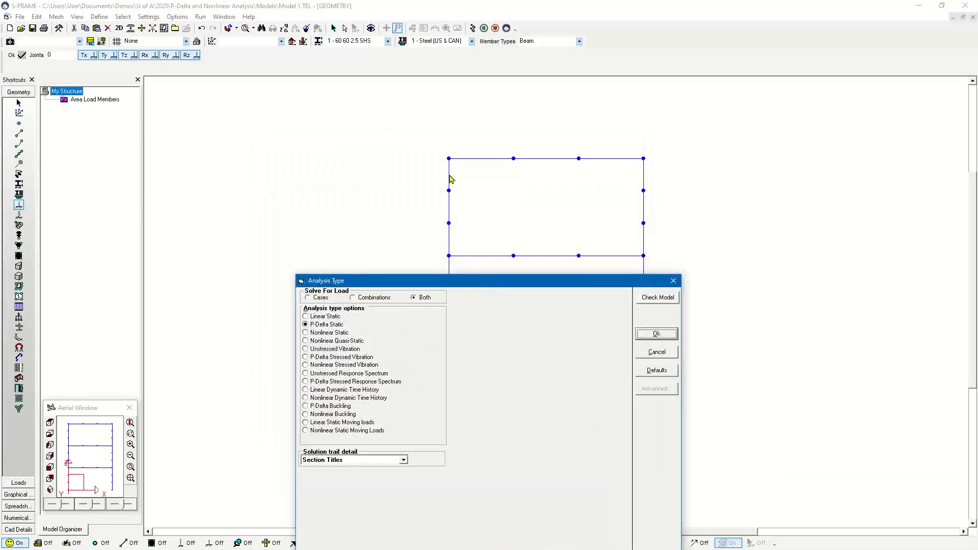
{"action": "left_click_drag", "start_coordinate": [483, 284], "coordinate": [469, 124]}
{"action": "left_click", "coordinate": [661, 175]}
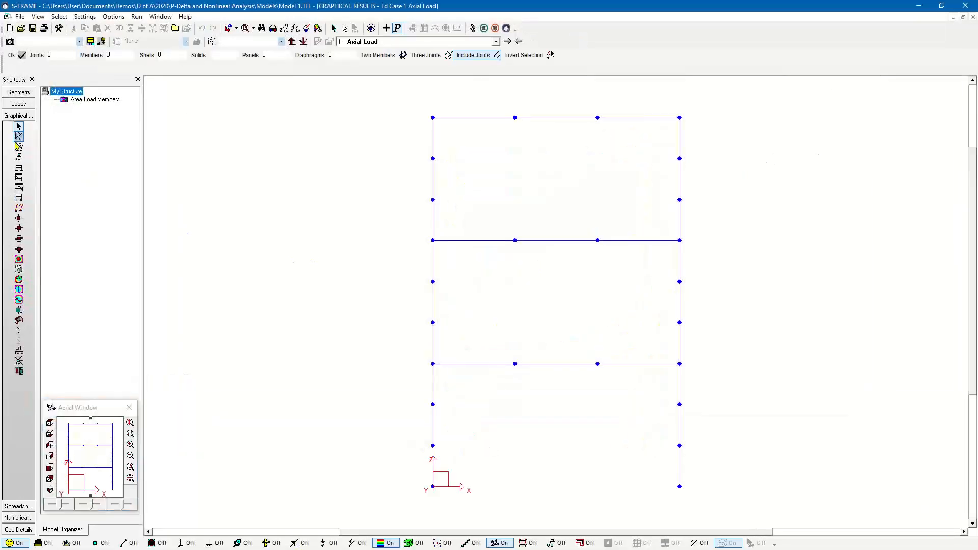
- Compare the Dx deflections and the y moment diagram of the subdivided frame
{"action": "left_click", "coordinate": [19, 147]}
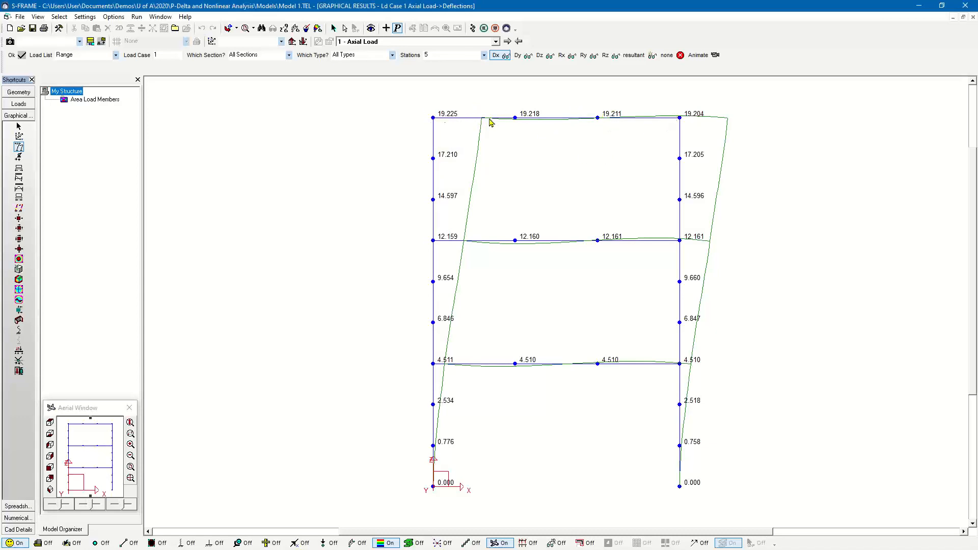
{"action": "left_click", "coordinate": [19, 188]}
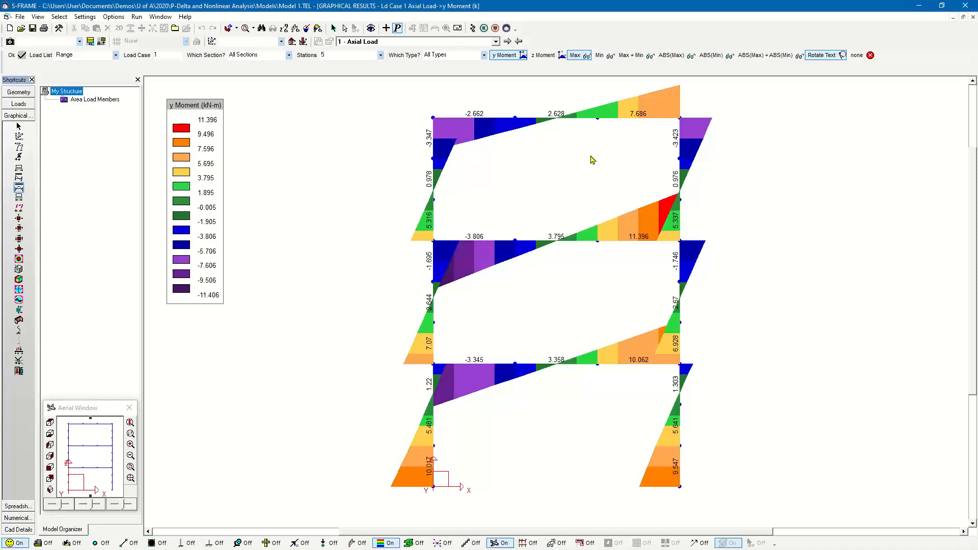
{"action": "left_click", "coordinate": [18, 146]}
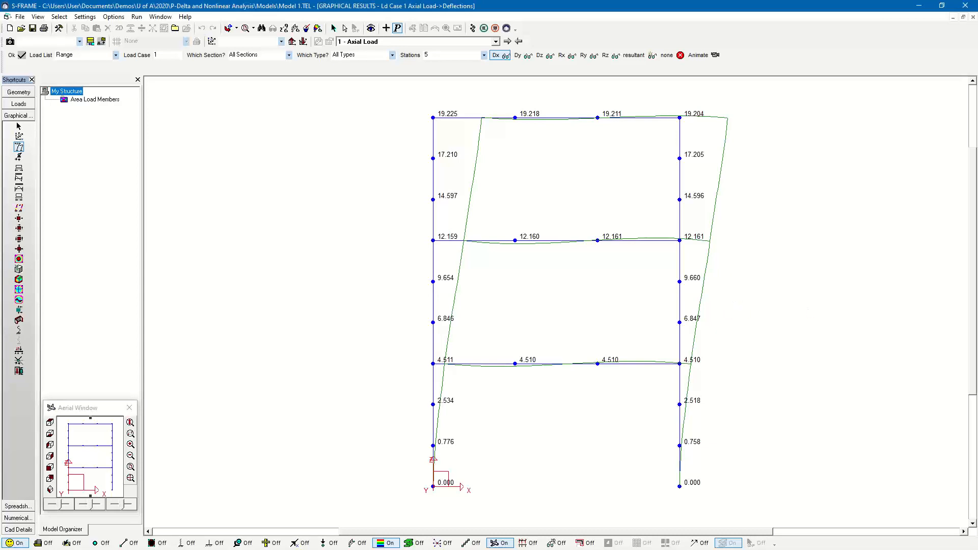
{"action": "key", "text": "alt+Tab"}
{"action": "left_click", "coordinate": [739, 351]}
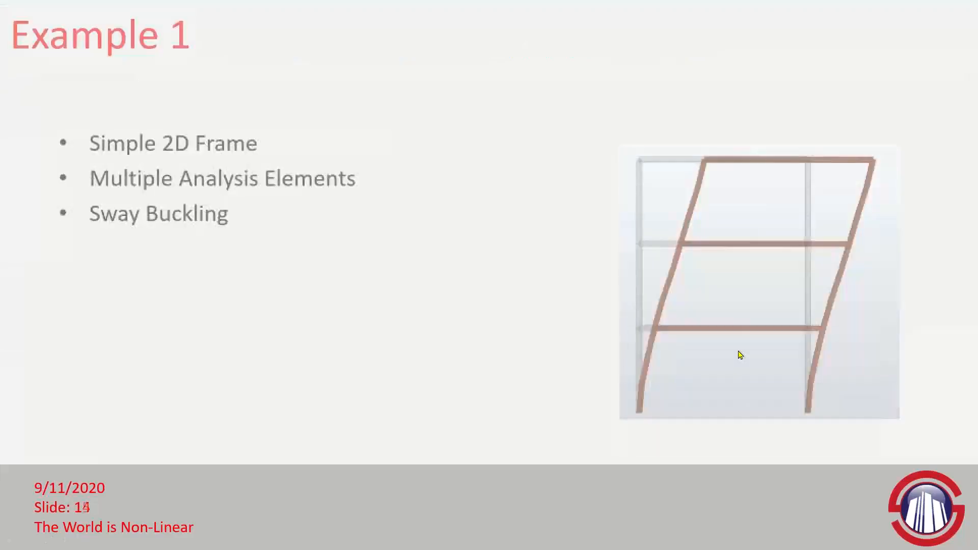
{"action": "left_click", "coordinate": [739, 352]}
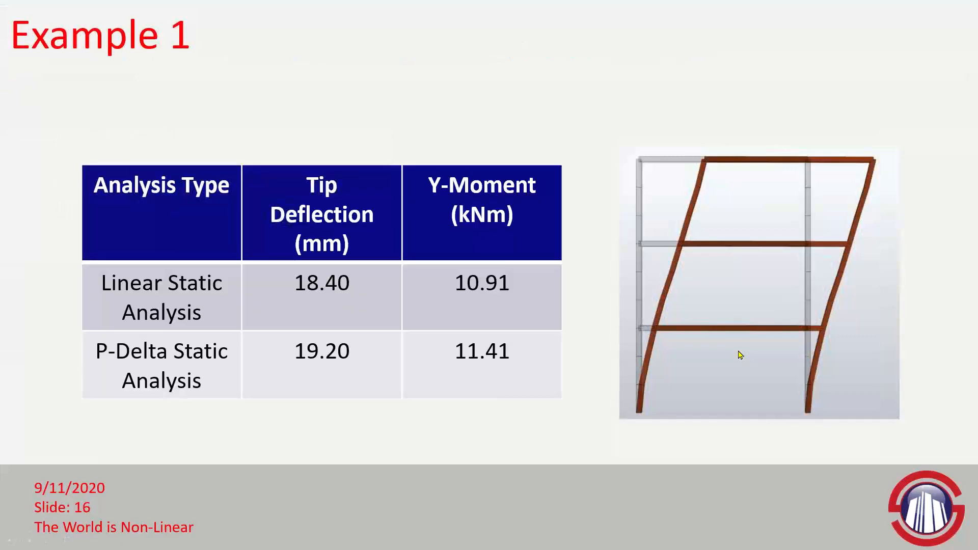
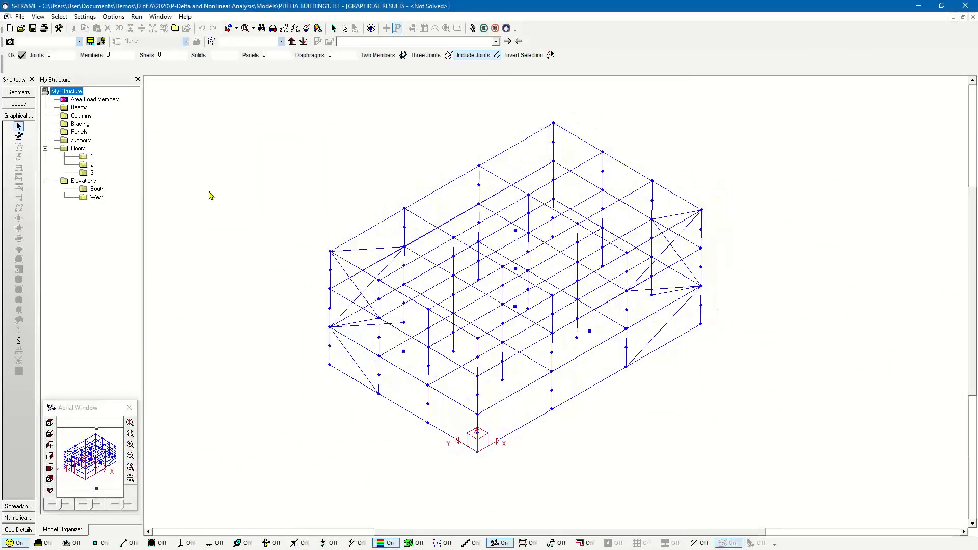
- Examine the section properties and the support conditions of the three-storey building's geometry in a 3D view
{"action": "left_click", "coordinate": [28, 96]}
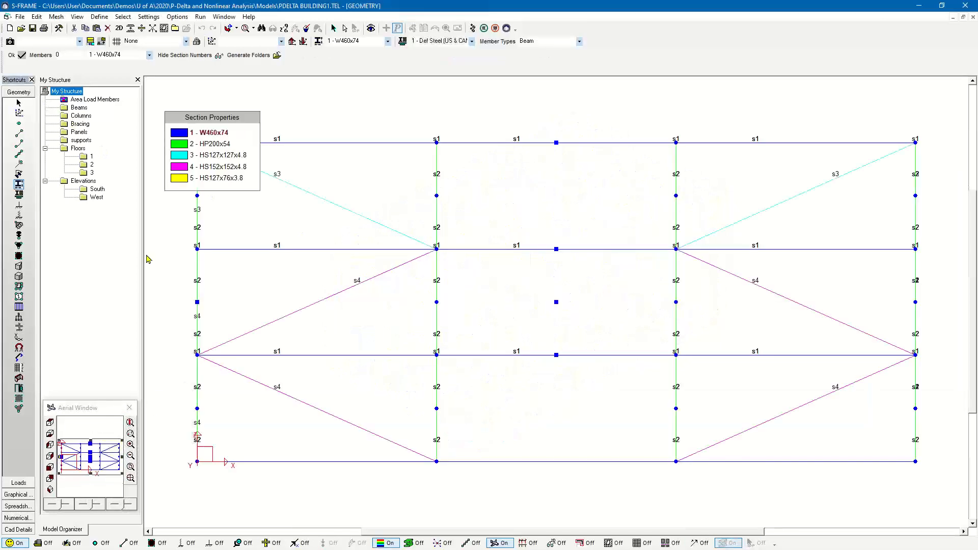
{"action": "left_click", "coordinate": [18, 205]}
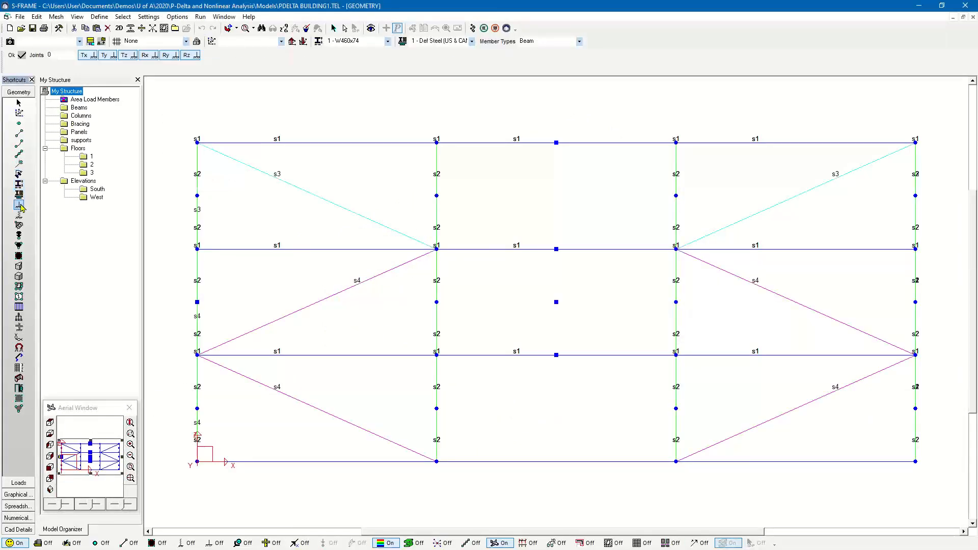
{"action": "left_click", "coordinate": [50, 490]}
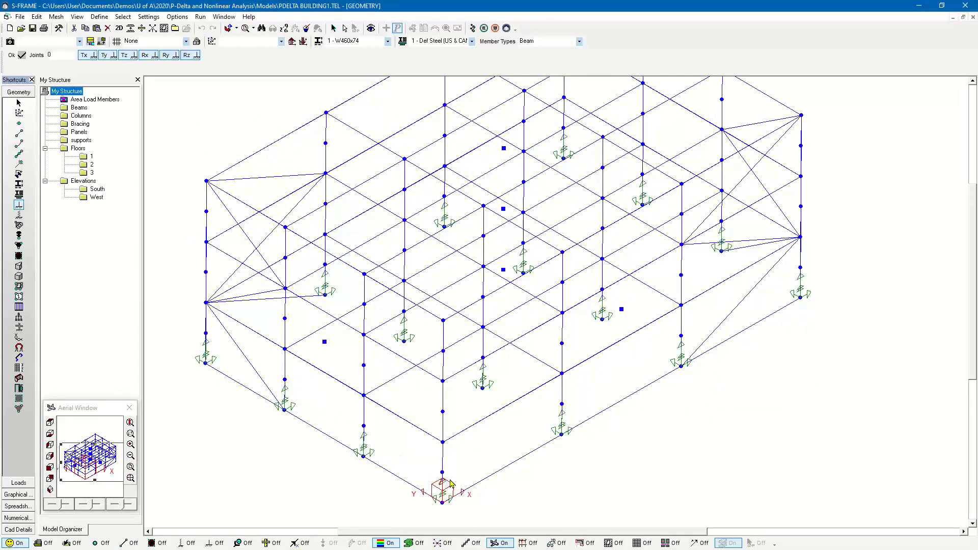
{"action": "scroll", "coordinate": [759, 326], "scroll_direction": "down", "scroll_amount": 3}
{"action": "scroll", "coordinate": [819, 336], "scroll_direction": "down", "scroll_amount": 1}
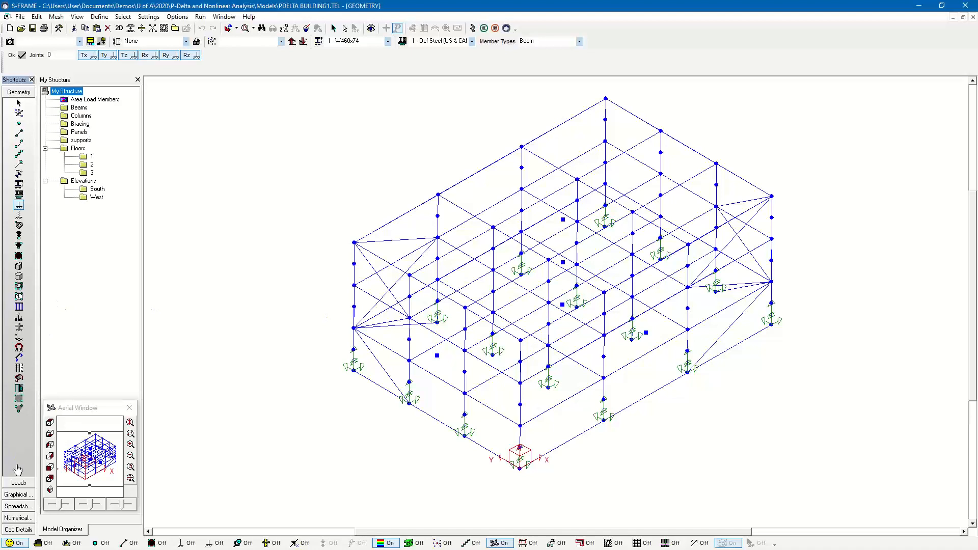
- Show the area loads of load case 2, floor dead, on the building's floor panels in 3D
{"action": "left_click", "coordinate": [18, 482]}
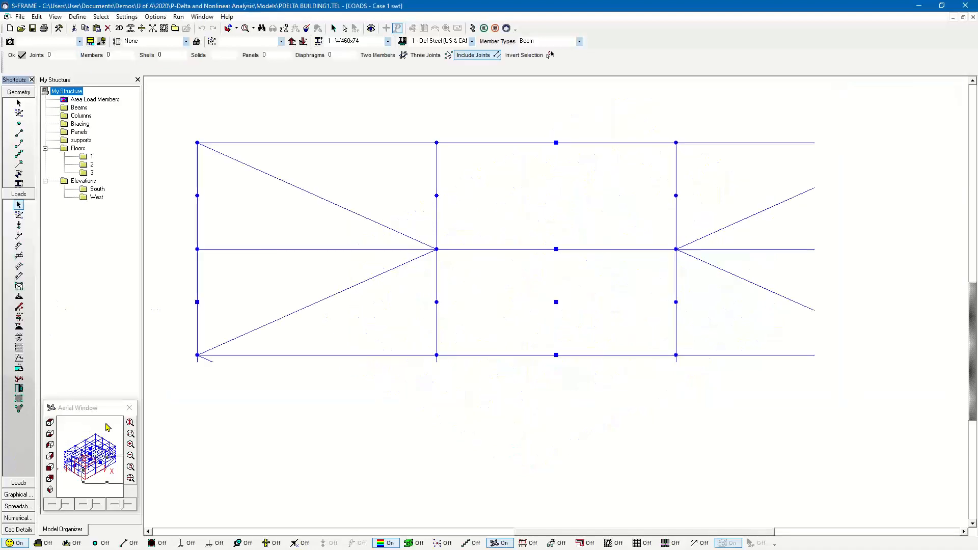
{"action": "left_click", "coordinate": [50, 491]}
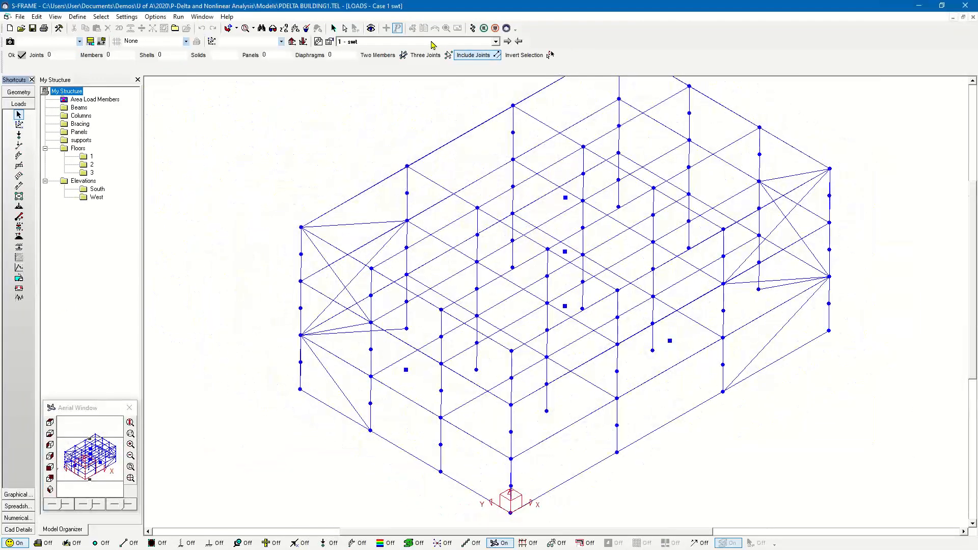
{"action": "left_click", "coordinate": [433, 42]}
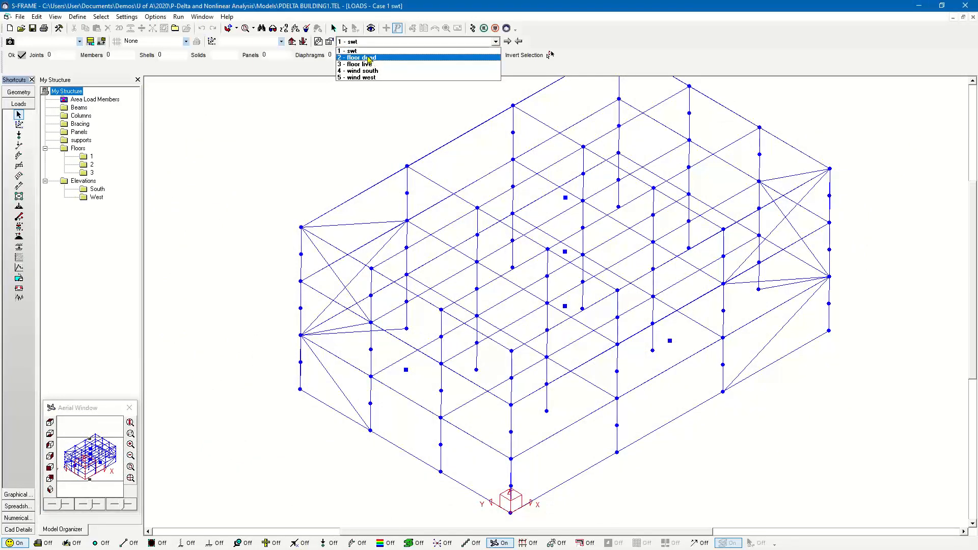
{"action": "left_click", "coordinate": [353, 51]}
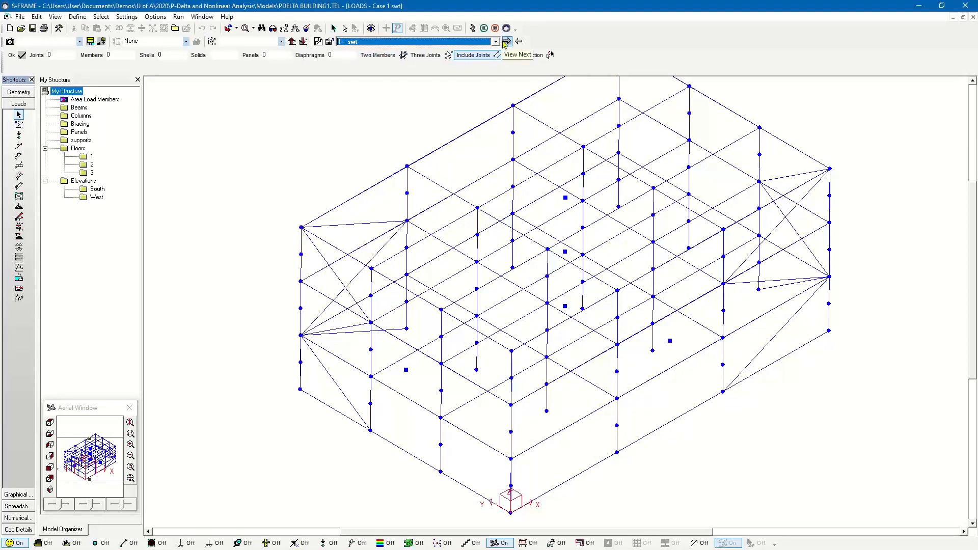
{"action": "left_click", "coordinate": [507, 42]}
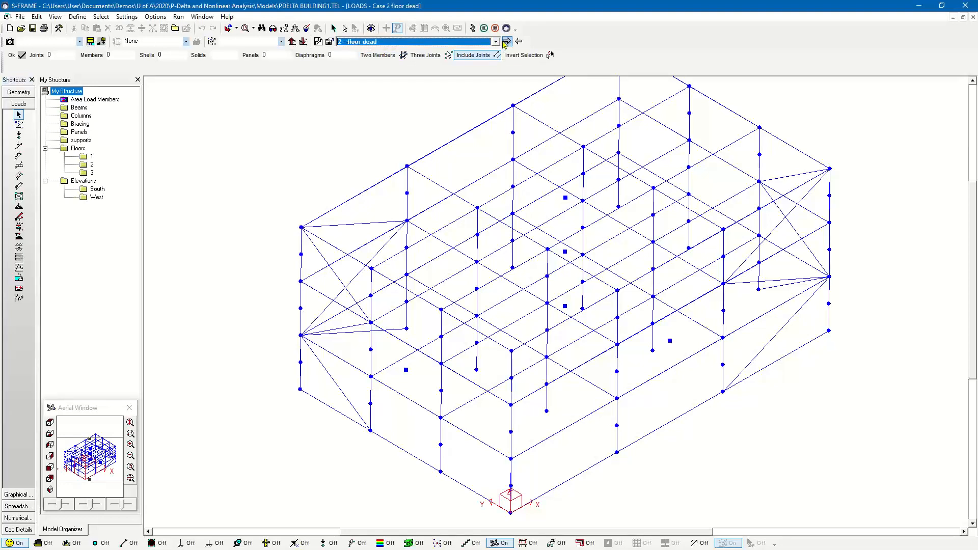
{"action": "left_click", "coordinate": [19, 196]}
{"action": "scroll", "coordinate": [407, 238], "scroll_direction": "down", "scroll_amount": 1}
{"action": "middle_click_drag", "start_coordinate": [550, 338], "coordinate": [406, 423]}
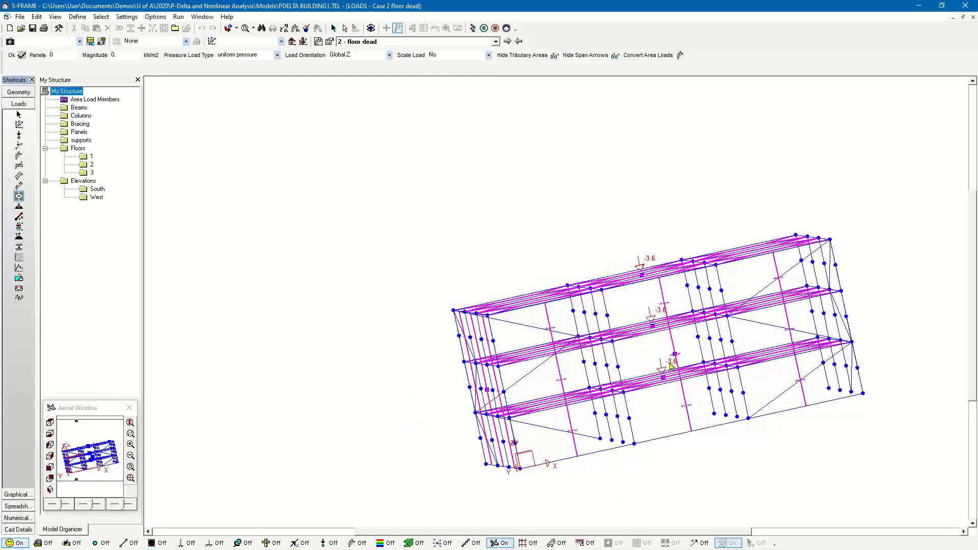
- Examine the area loads of the floor live, wind south and wind west load cases
{"action": "left_click", "coordinate": [510, 48]}
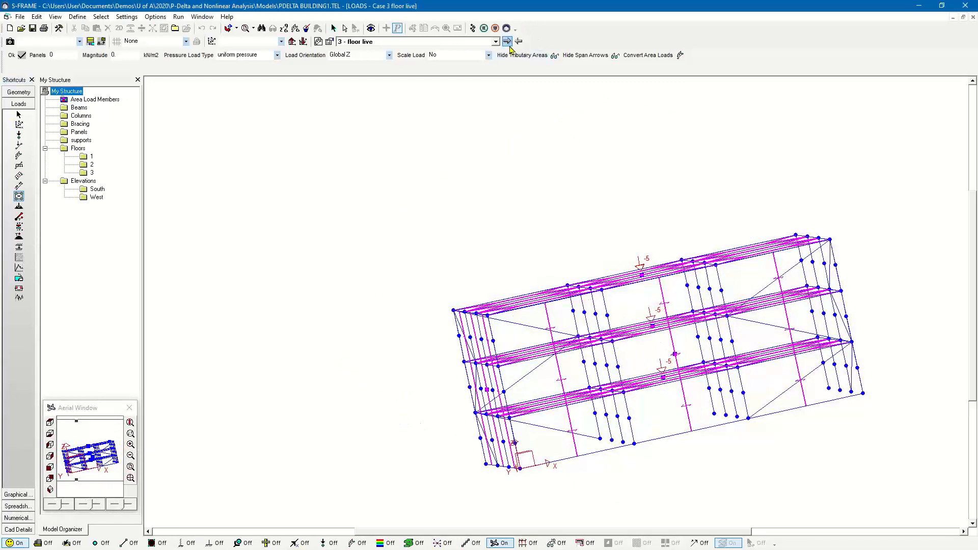
{"action": "left_click", "coordinate": [510, 48]}
{"action": "middle_click_drag", "start_coordinate": [589, 274], "coordinate": [552, 162]}
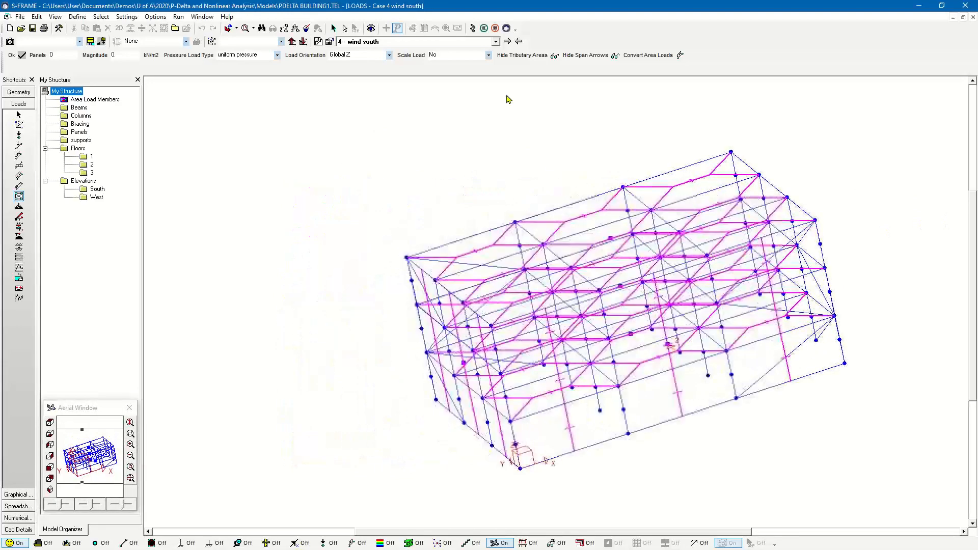
{"action": "left_click", "coordinate": [508, 41]}
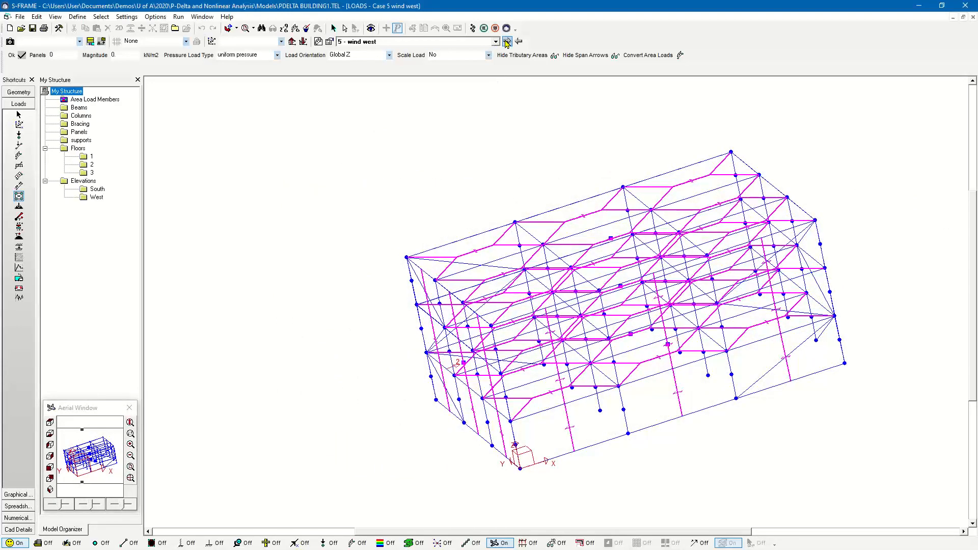
{"action": "middle_click_drag", "start_coordinate": [524, 371], "coordinate": [479, 399]}
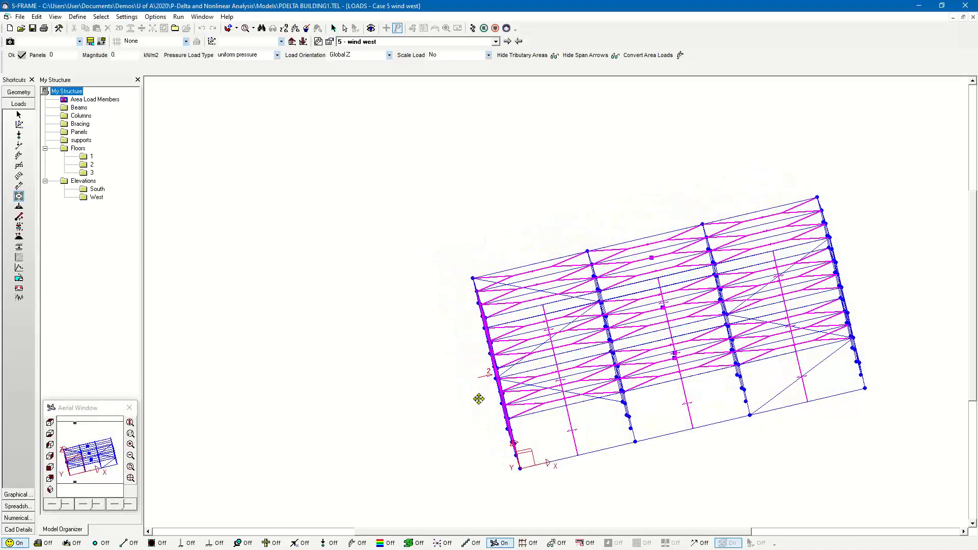
- Review the load combinations dead + live, dead + wind S. and dead + wind W. without changing them
{"action": "left_click", "coordinate": [37, 17]}
{"action": "left_click", "coordinate": [74, 91]}
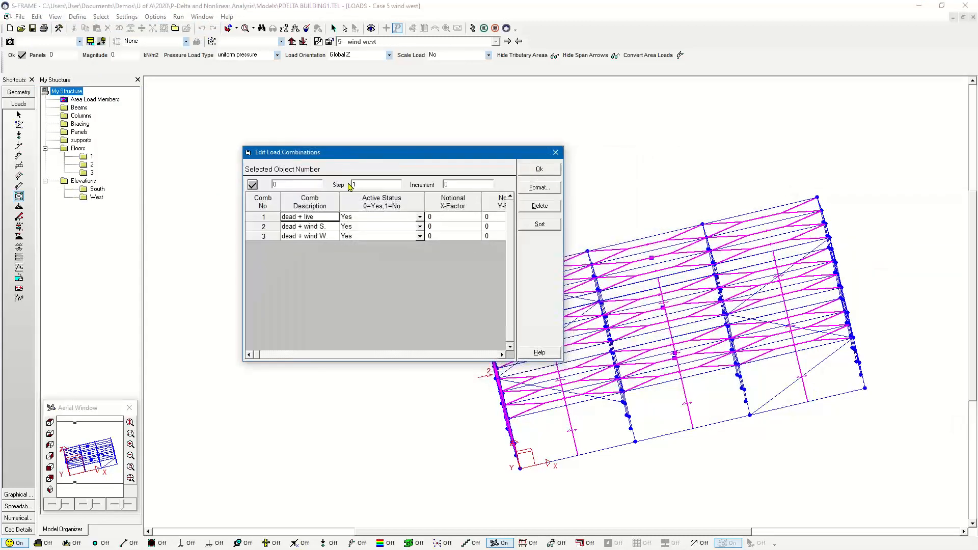
{"action": "left_click", "coordinate": [313, 227]}
{"action": "left_click", "coordinate": [315, 238]}
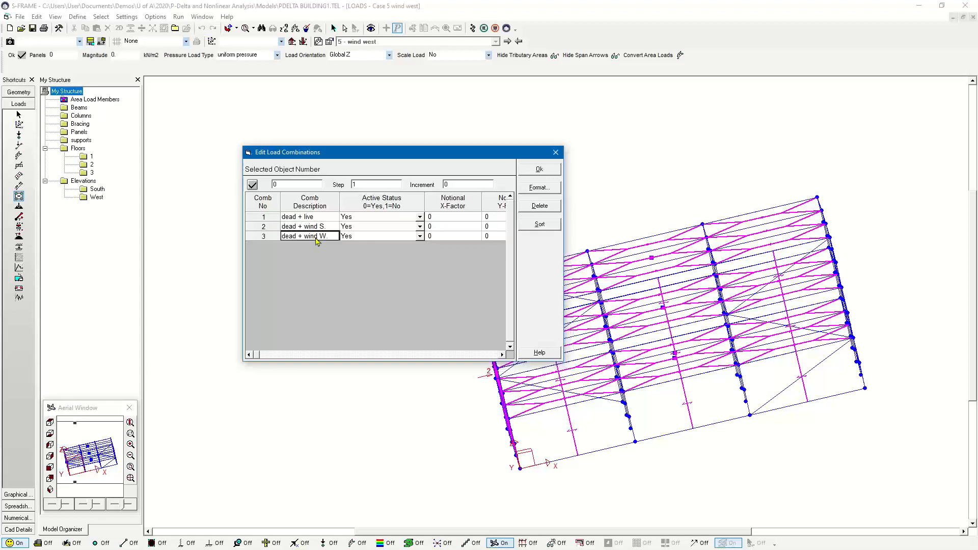
{"action": "left_click", "coordinate": [557, 152]}
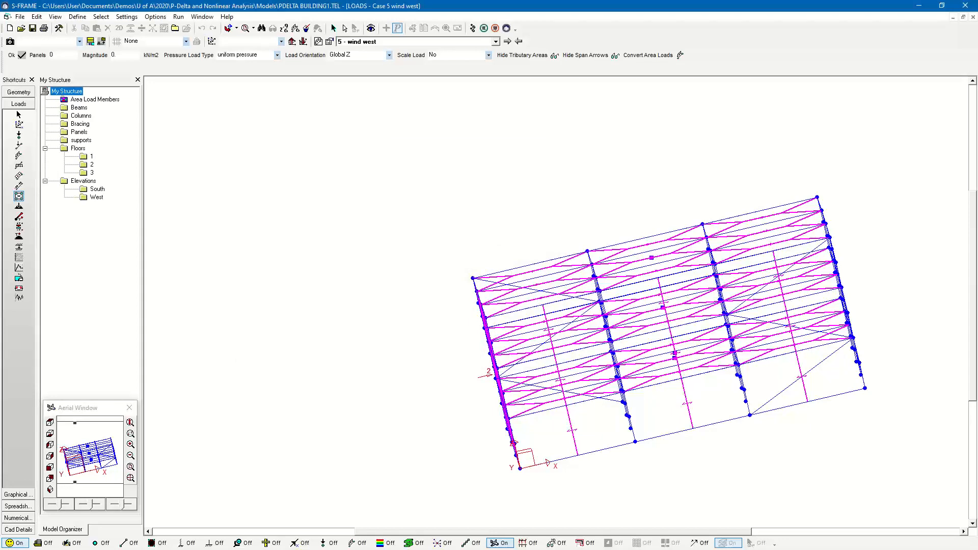
- Run a Linear Static analysis of the building for both load cases and combinations
{"action": "middle_click_drag", "start_coordinate": [410, 235], "coordinate": [500, 197]}
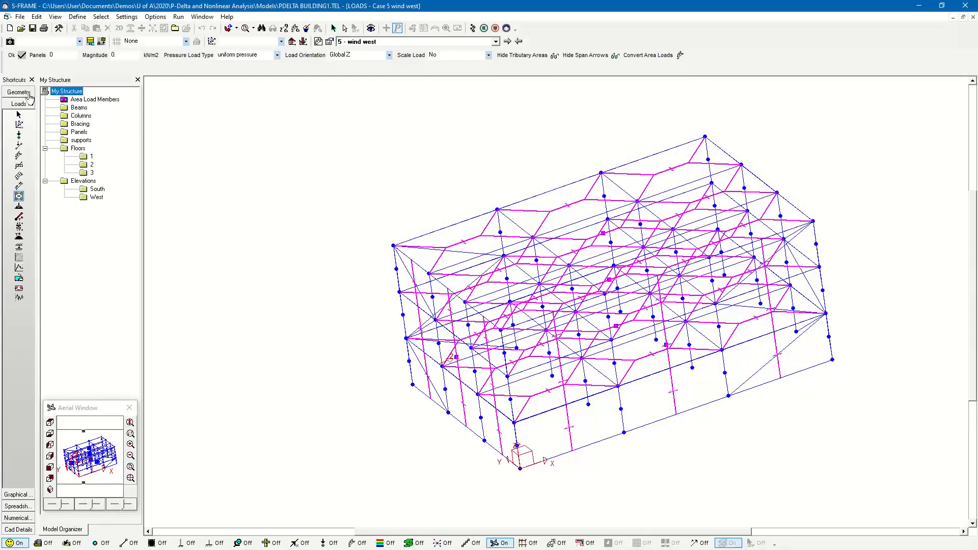
{"action": "left_click", "coordinate": [472, 28]}
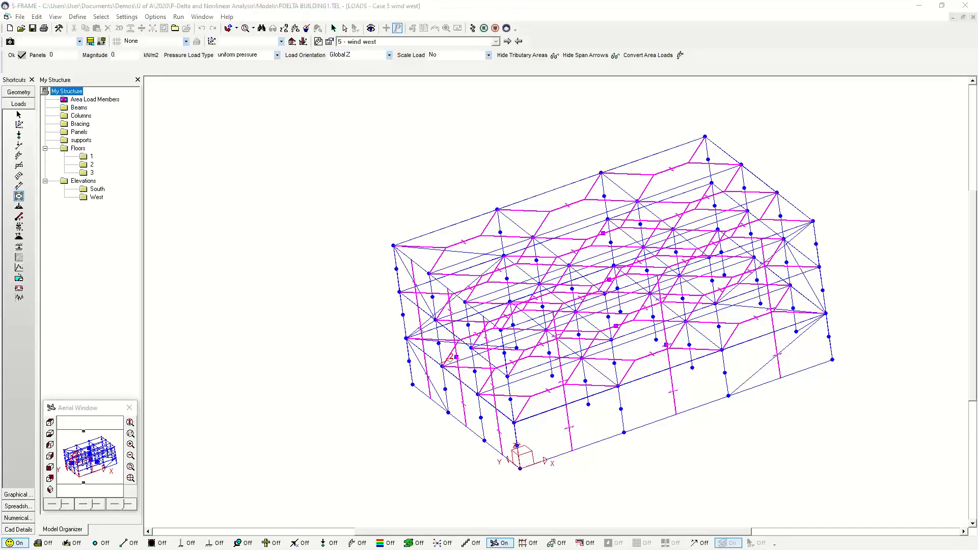
{"action": "left_click", "coordinate": [269, 159]}
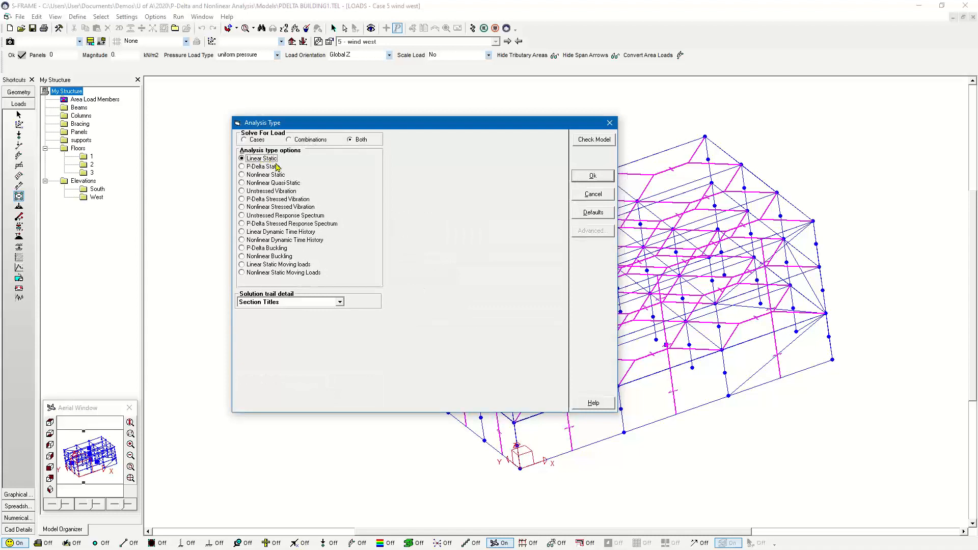
{"action": "left_click", "coordinate": [612, 178]}
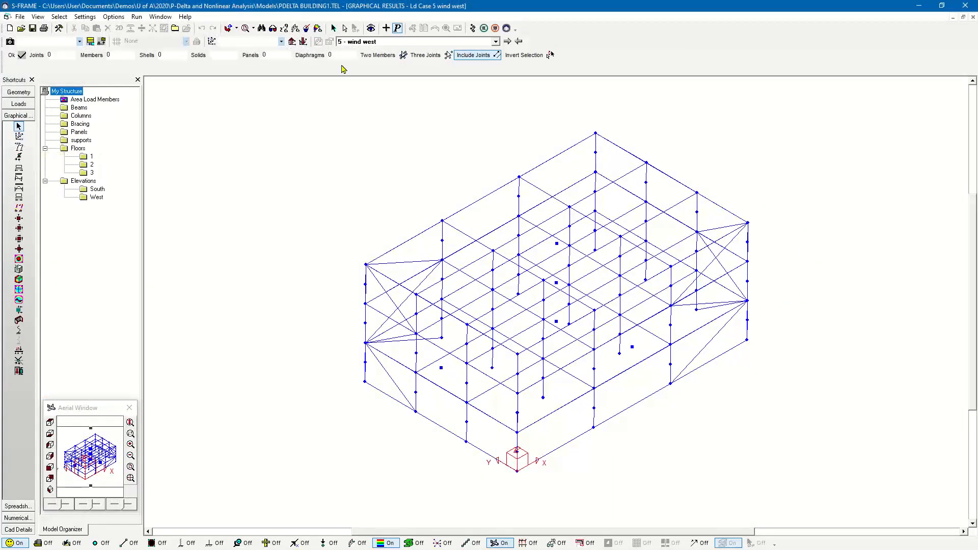
- Display the Dx deflections of the linear results for load combination 2, dead + wind S
{"action": "left_click", "coordinate": [386, 28]}
{"action": "left_click", "coordinate": [388, 42]}
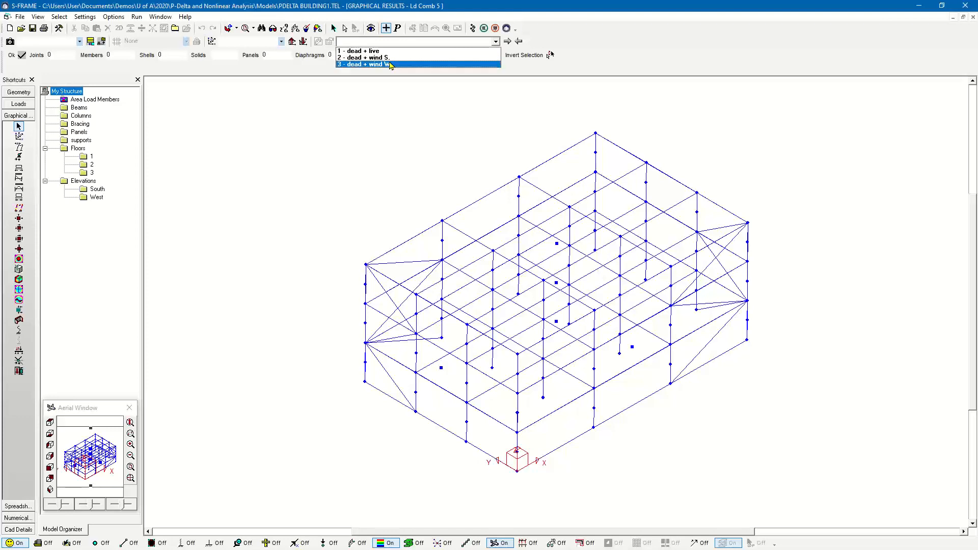
{"action": "left_click", "coordinate": [390, 60]}
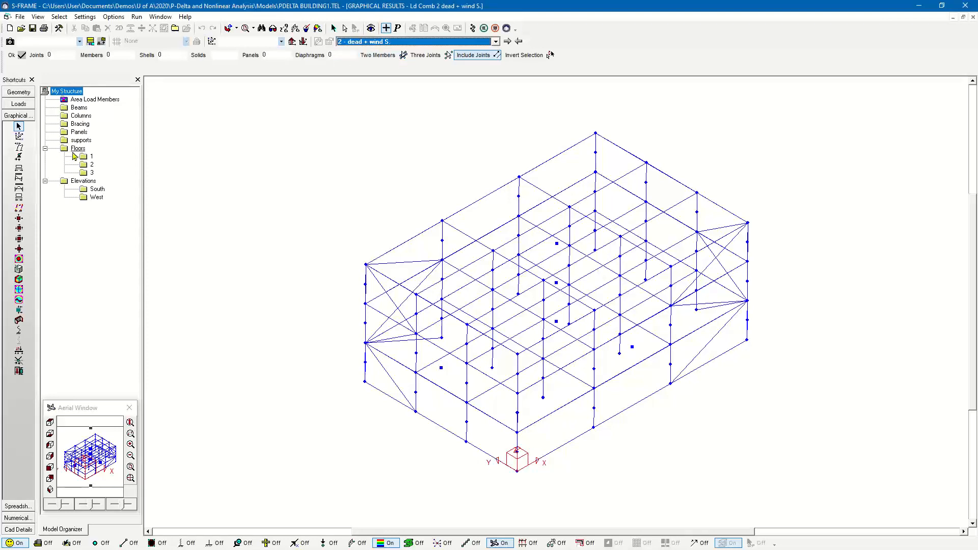
{"action": "left_click", "coordinate": [21, 158]}
{"action": "left_click", "coordinate": [19, 148]}
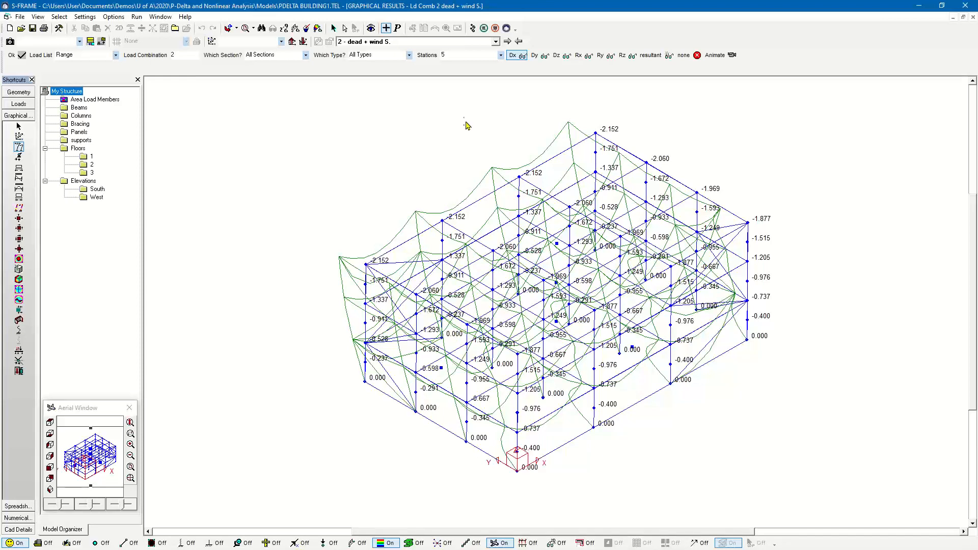
- Run a P-Delta Static analysis of the building for both load cases and combinations
{"action": "left_click", "coordinate": [474, 32]}
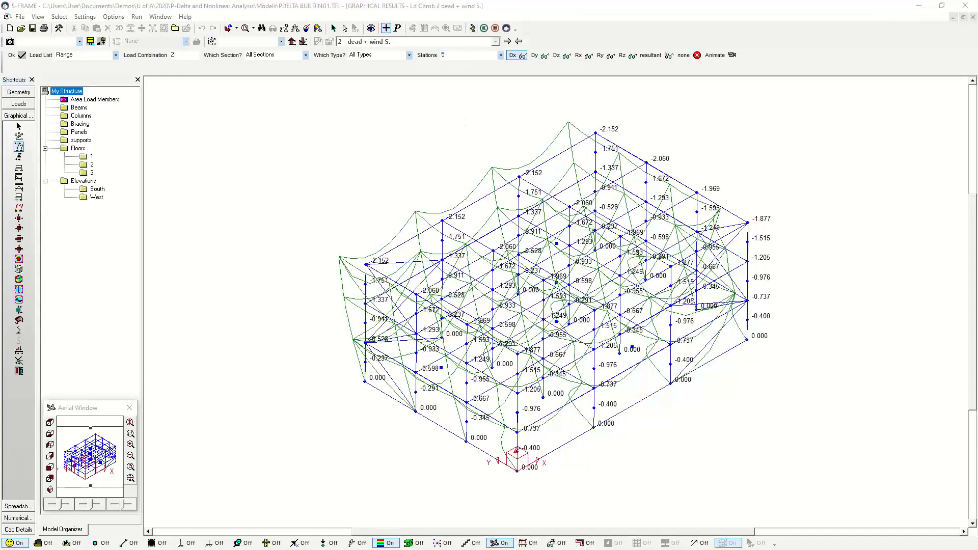
{"action": "left_click_drag", "start_coordinate": [977, 162], "coordinate": [262, 147]}
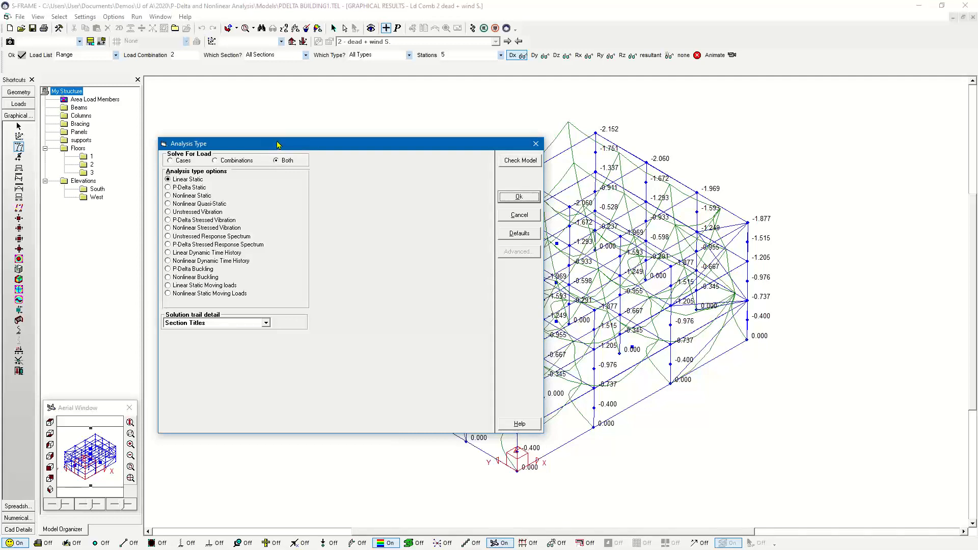
{"action": "left_click_drag", "start_coordinate": [277, 144], "coordinate": [359, 115]}
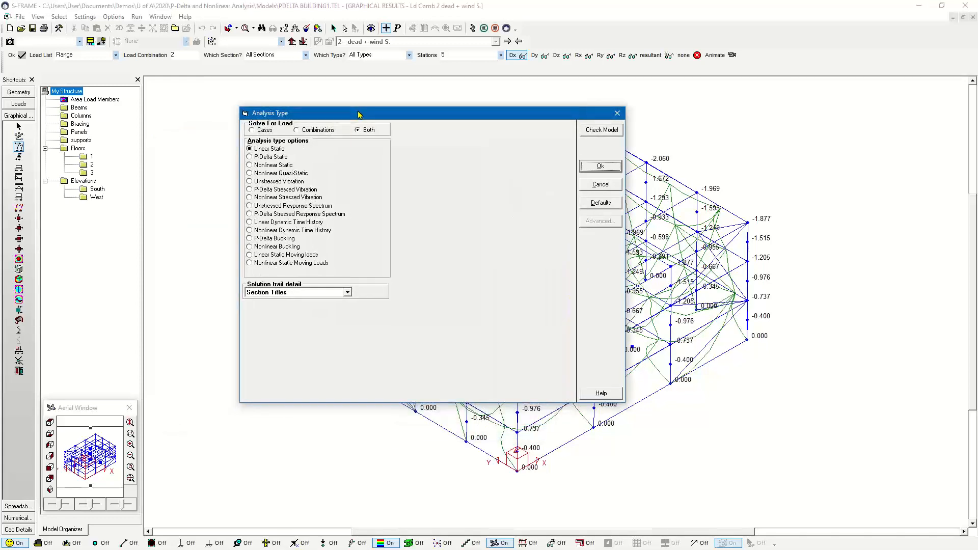
{"action": "left_click", "coordinate": [273, 157]}
{"action": "left_click", "coordinate": [614, 166]}
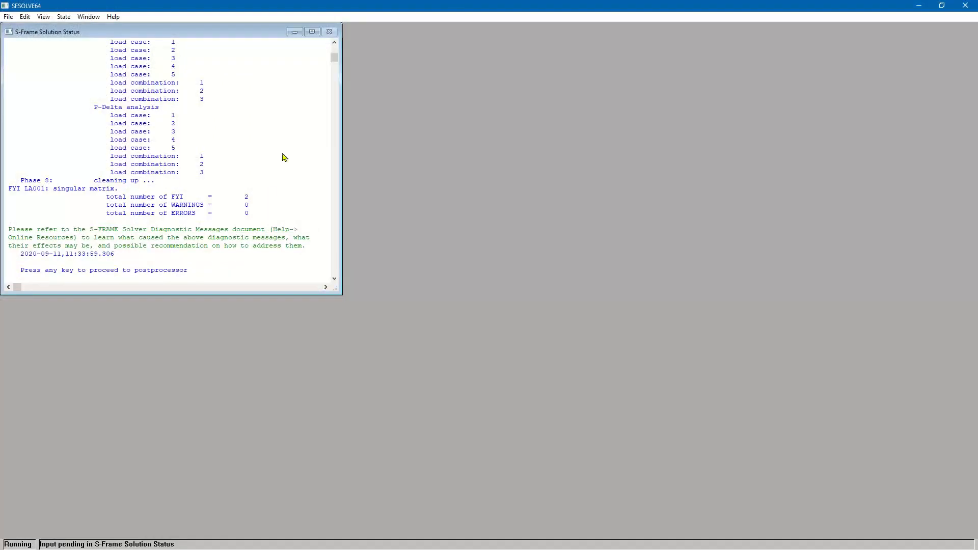
- Review the solver's phases and diagnostic messages, proceed to the results, and check the selected analysis type
{"action": "left_click", "coordinate": [334, 44]}
{"action": "left_click", "coordinate": [334, 44]}
{"action": "left_click", "coordinate": [334, 44]}
{"action": "left_click", "coordinate": [334, 44]}
{"action": "left_click", "coordinate": [335, 44]}
{"action": "left_click", "coordinate": [334, 44]}
{"action": "left_click", "coordinate": [334, 44]}
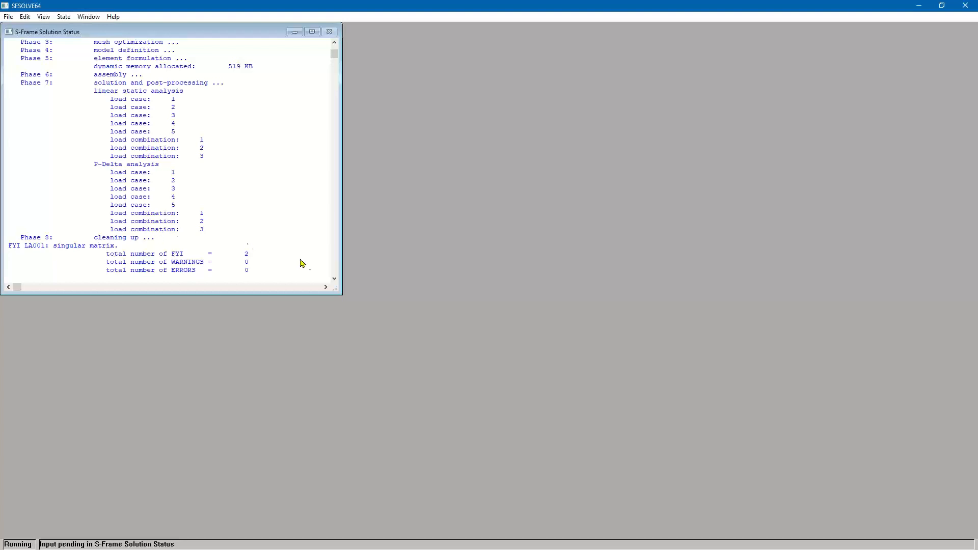
{"action": "left_click", "coordinate": [335, 279]}
{"action": "scroll", "coordinate": [336, 280], "scroll_direction": "down", "scroll_amount": 1}
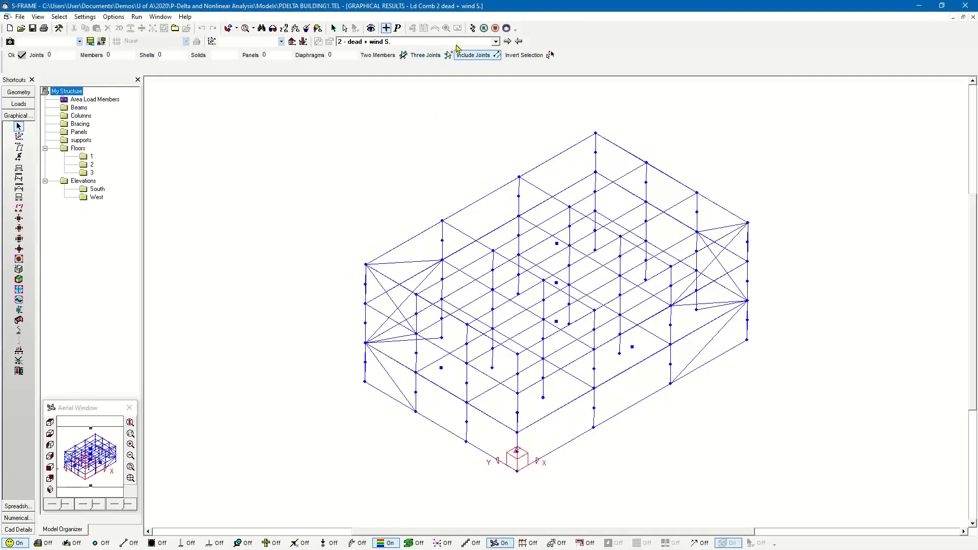
{"action": "left_click", "coordinate": [472, 28]}
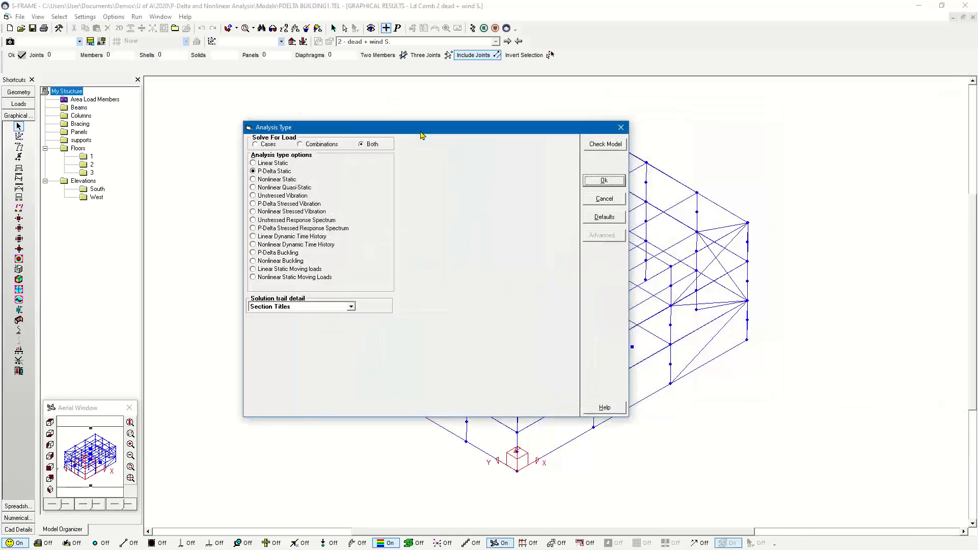
{"action": "left_click", "coordinate": [621, 127]}
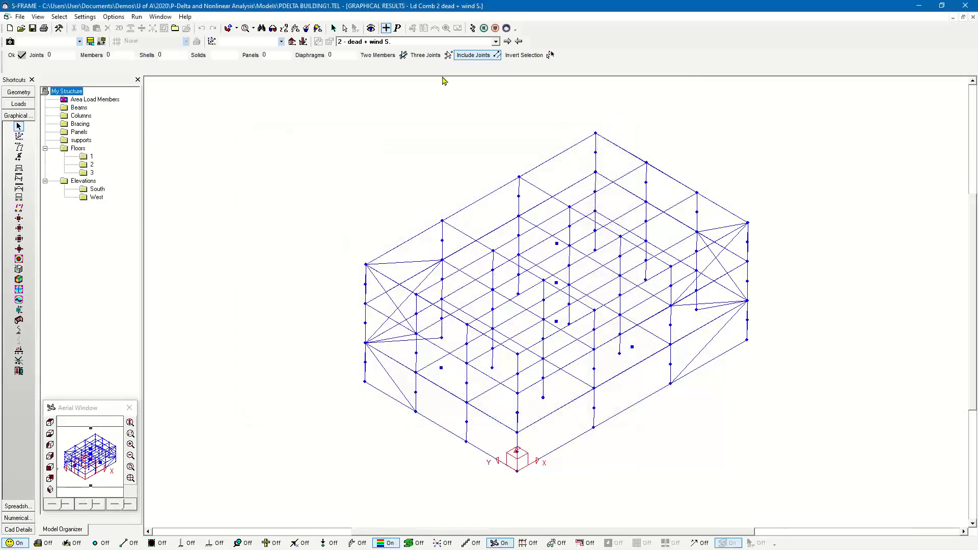
- Display the P-Delta Dx deflections for load combination 2, dead + wind S., for comparison with the linear results
{"action": "left_click", "coordinate": [464, 42]}
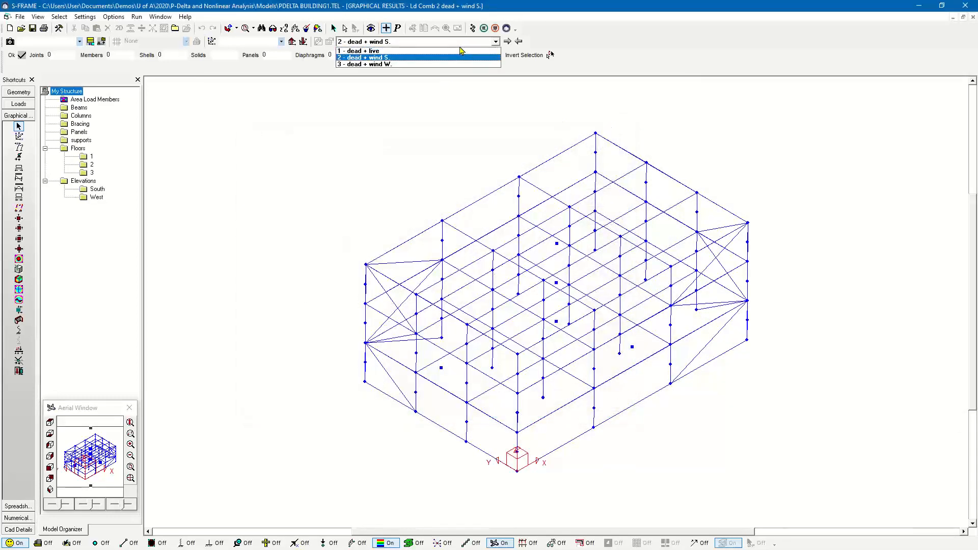
{"action": "left_click", "coordinate": [391, 57]}
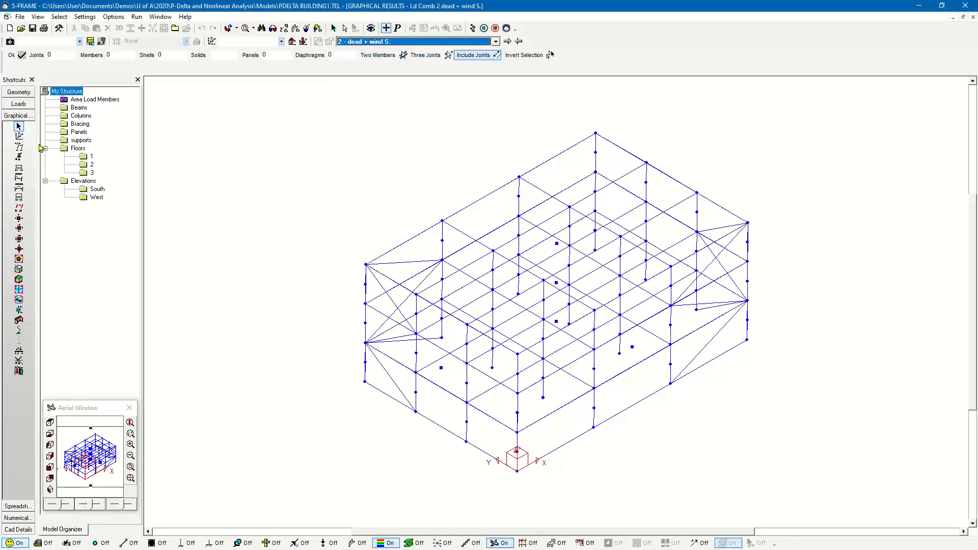
{"action": "left_click", "coordinate": [22, 148]}
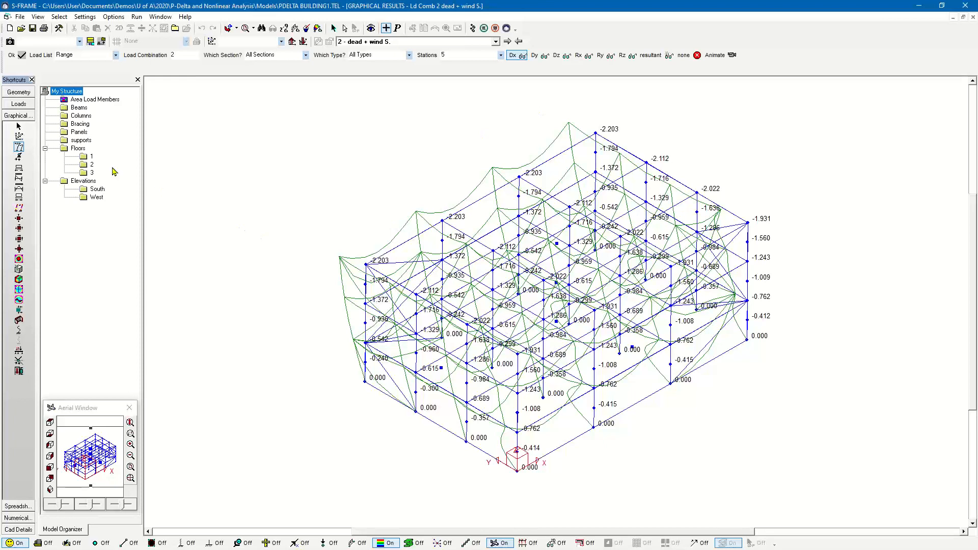
- Display the P-Delta Dx deflections for load combination 3, dead + wind W
{"action": "left_click", "coordinate": [512, 43]}
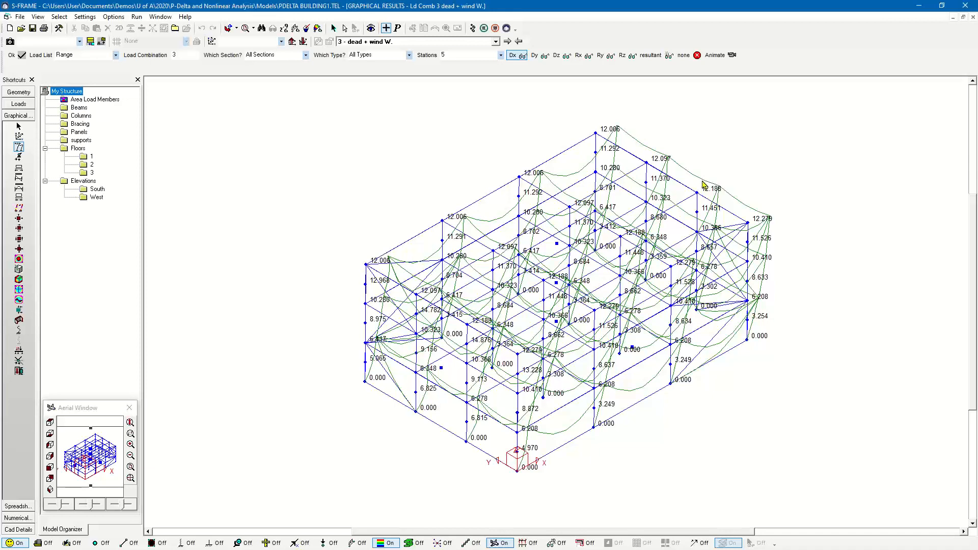
- Run a P-Delta Buckling analysis for load combination 1, dead + live, with 4 total buckling modes and Jacobi Threshold extraction
{"action": "left_click", "coordinate": [472, 29]}
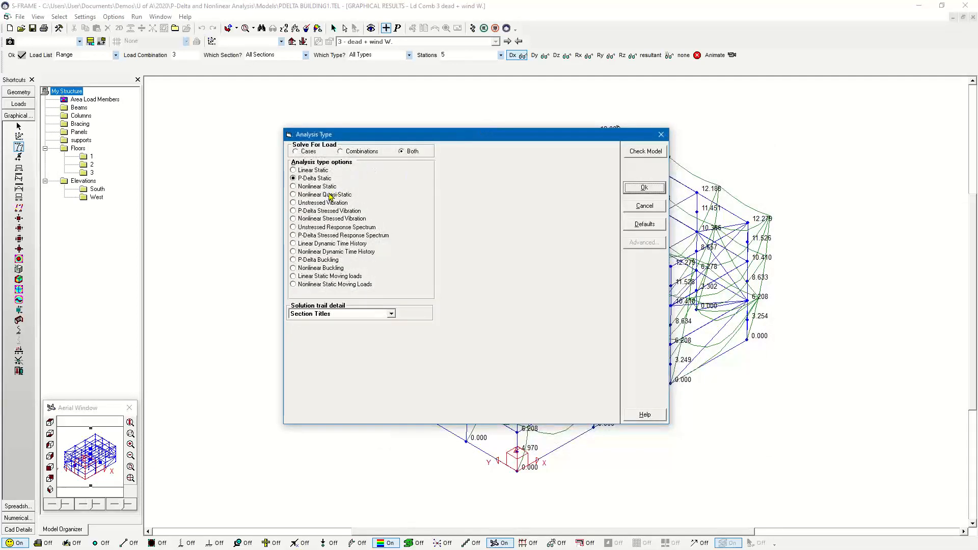
{"action": "left_click", "coordinate": [310, 263]}
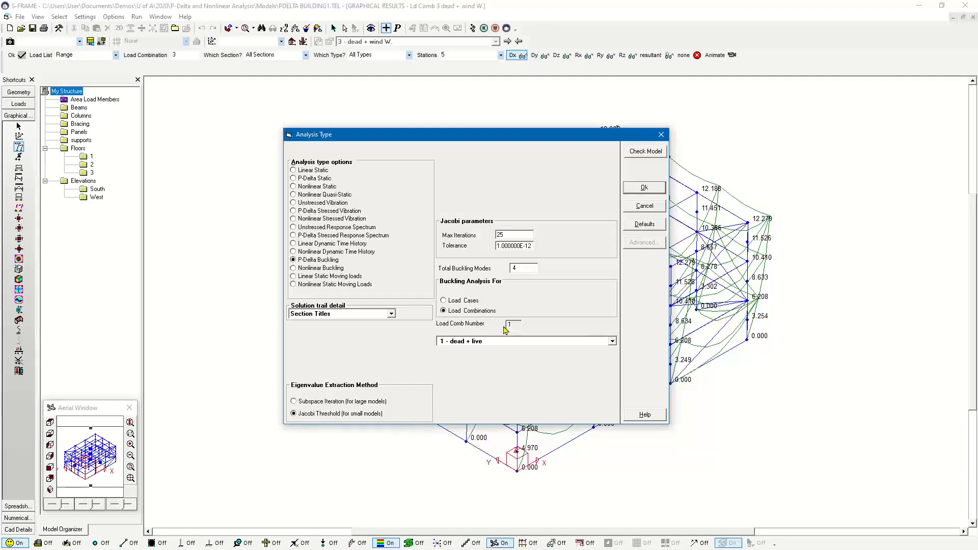
{"action": "double_click", "coordinate": [519, 273]}
{"action": "left_click", "coordinate": [528, 268]}
{"action": "left_click", "coordinate": [644, 188]}
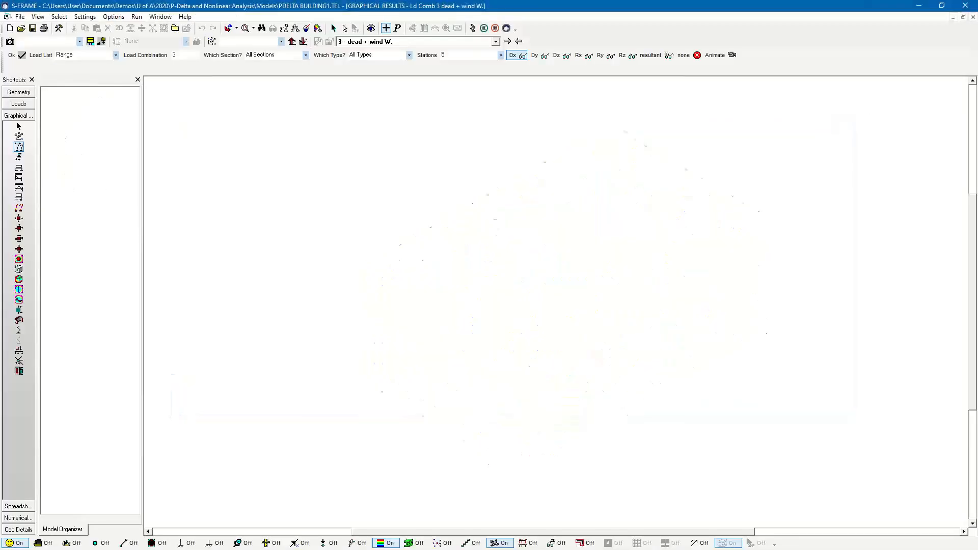
- Make mode shape 1 the active buckling result and compare the load factors of the available modes
{"action": "left_click", "coordinate": [18, 126]}
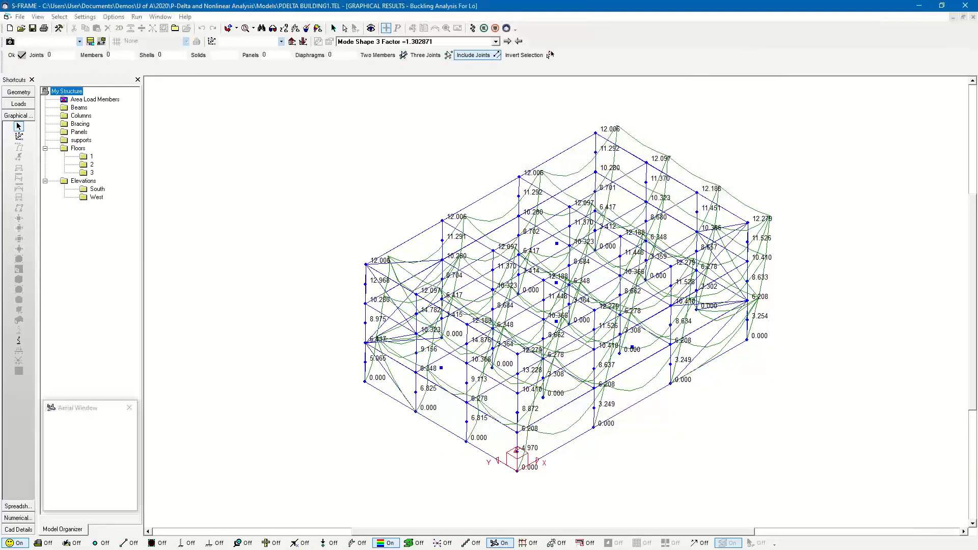
{"action": "left_click", "coordinate": [371, 44]}
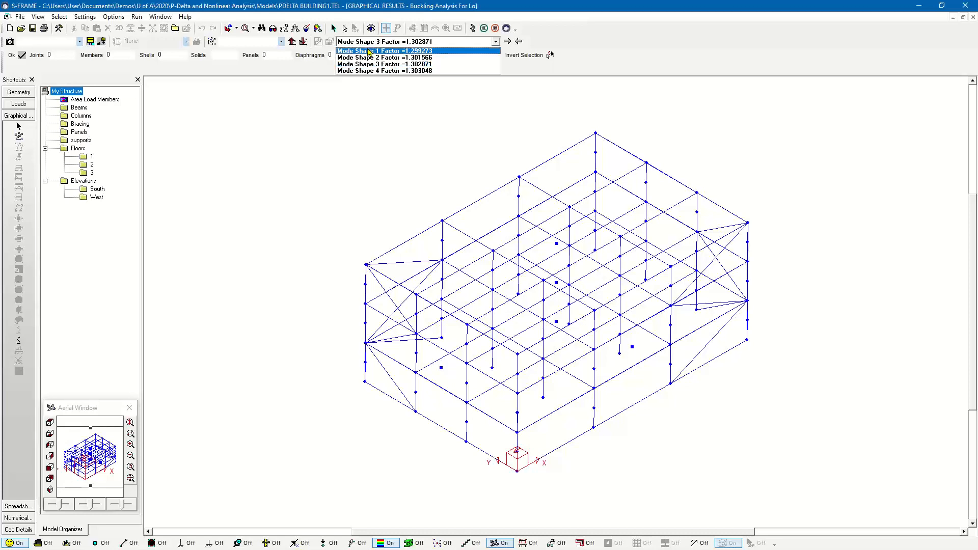
{"action": "left_click", "coordinate": [369, 51]}
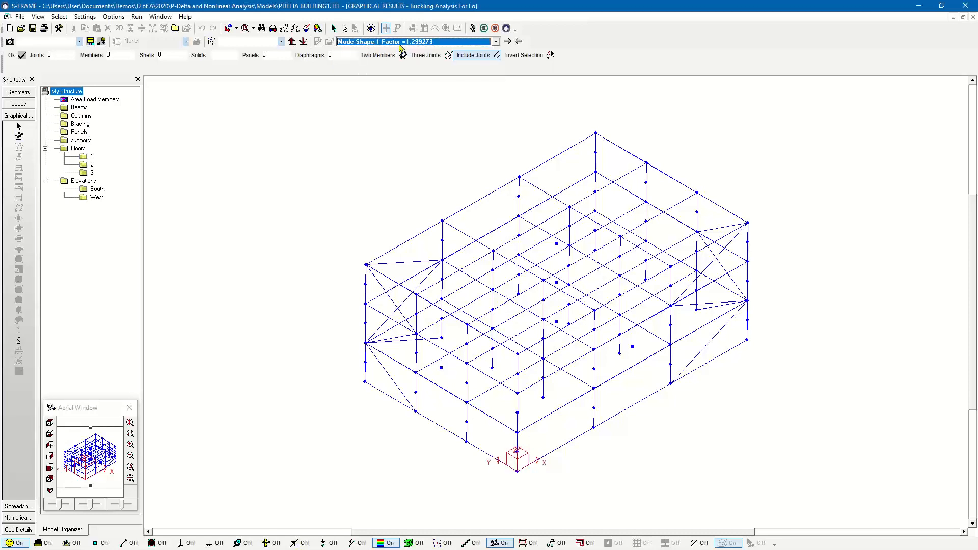
{"action": "left_click", "coordinate": [400, 46]}
{"action": "left_click", "coordinate": [397, 47]}
{"action": "left_click", "coordinate": [381, 43]}
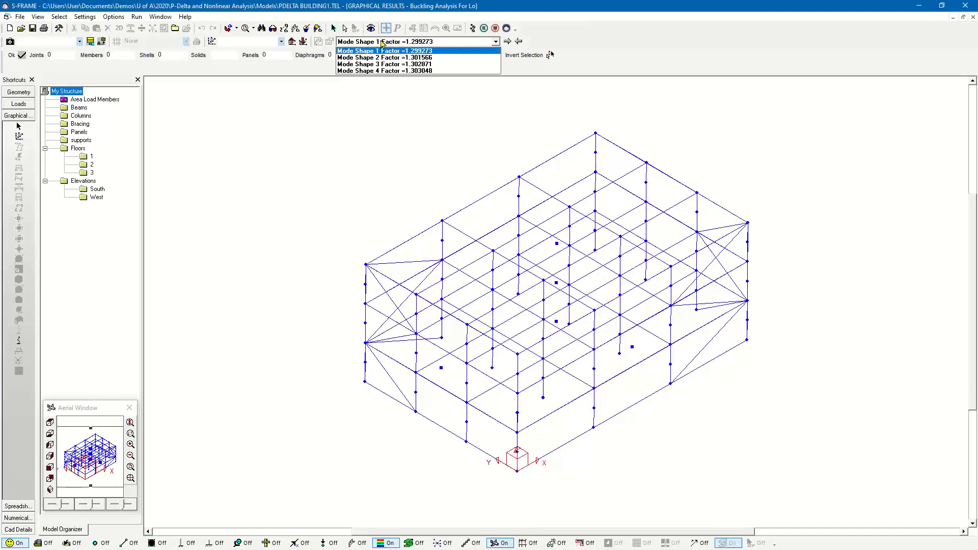
{"action": "left_click", "coordinate": [383, 44]}
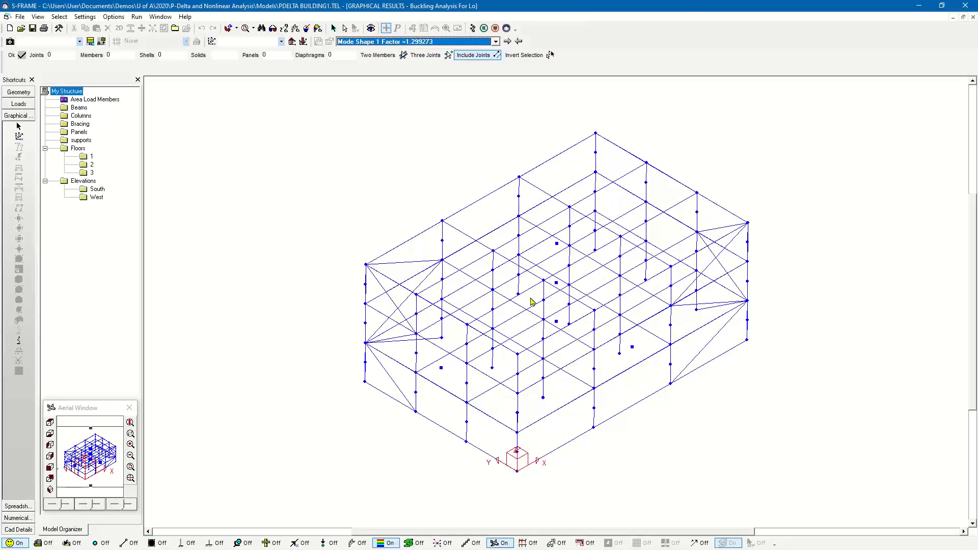
- Display the building's buckled shape for mode 1 with the Mode Shape tool and animate it
{"action": "left_click", "coordinate": [19, 341]}
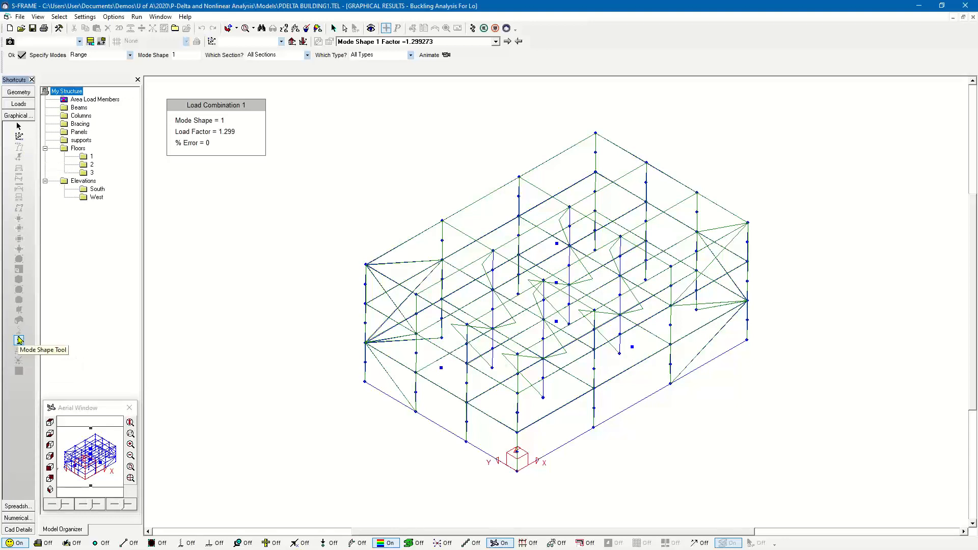
{"action": "left_click", "coordinate": [442, 57]}
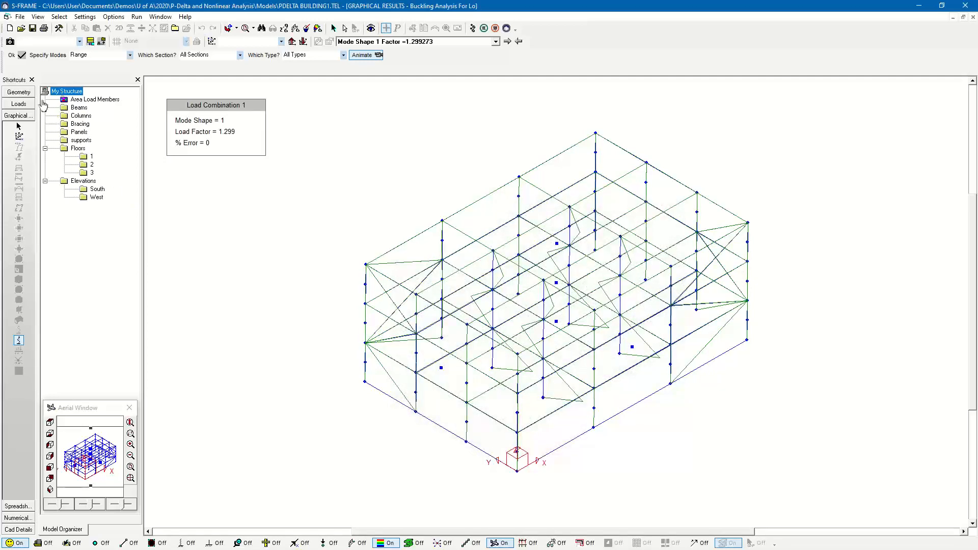
- Isolate the columns in the geometry view and inspect their assigned materials and section properties
{"action": "left_click", "coordinate": [18, 92]}
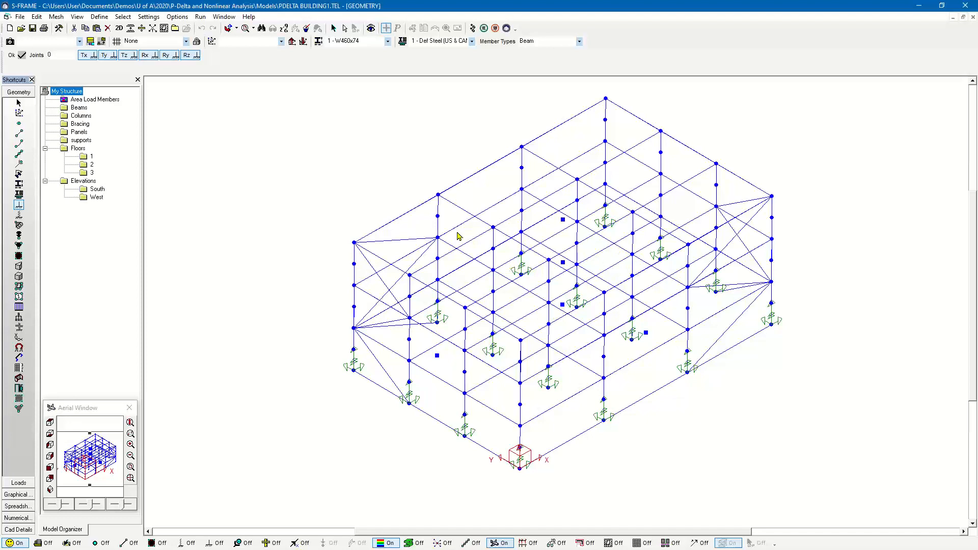
{"action": "left_click", "coordinate": [81, 116]}
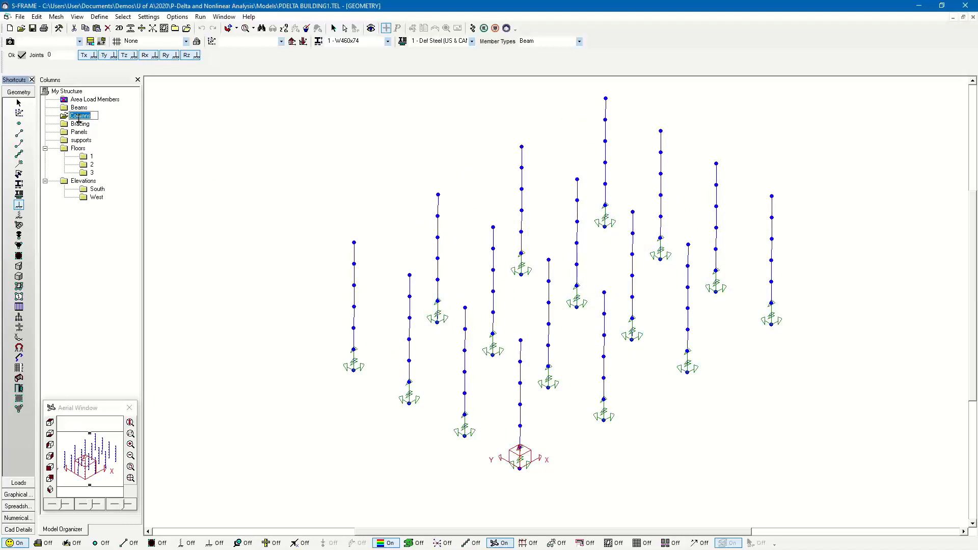
{"action": "left_click", "coordinate": [20, 164]}
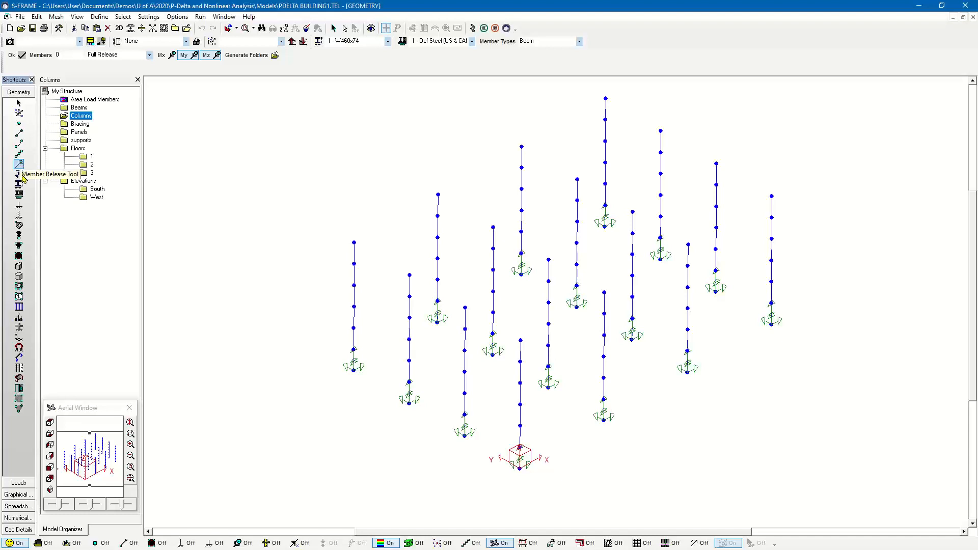
{"action": "left_click", "coordinate": [21, 195]}
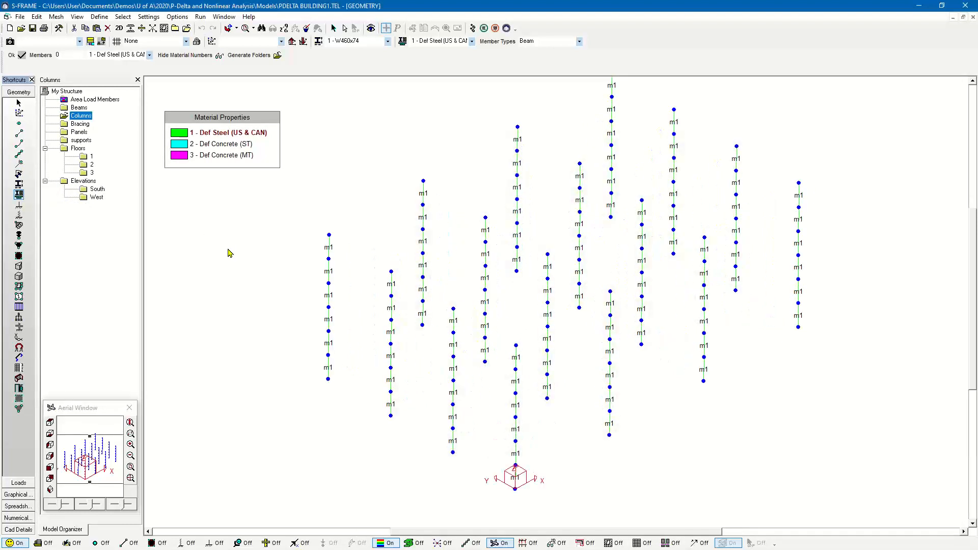
{"action": "left_click", "coordinate": [19, 184]}
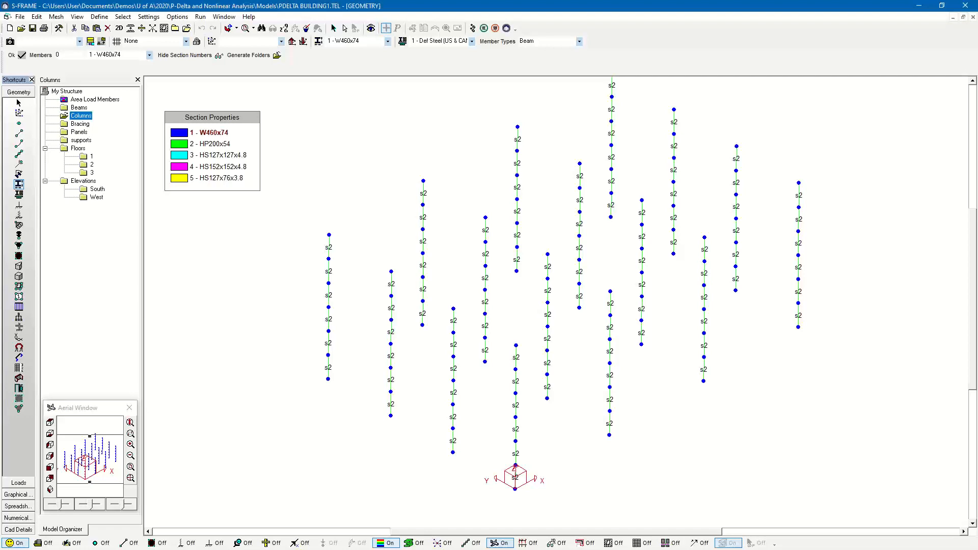
{"action": "key", "text": "alt+Tab"}
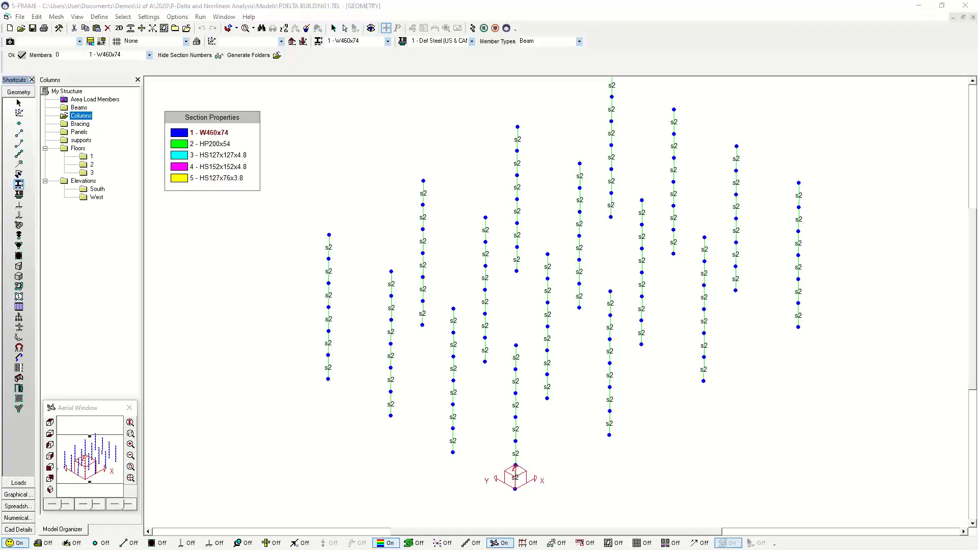
{"action": "key", "text": "Right"}
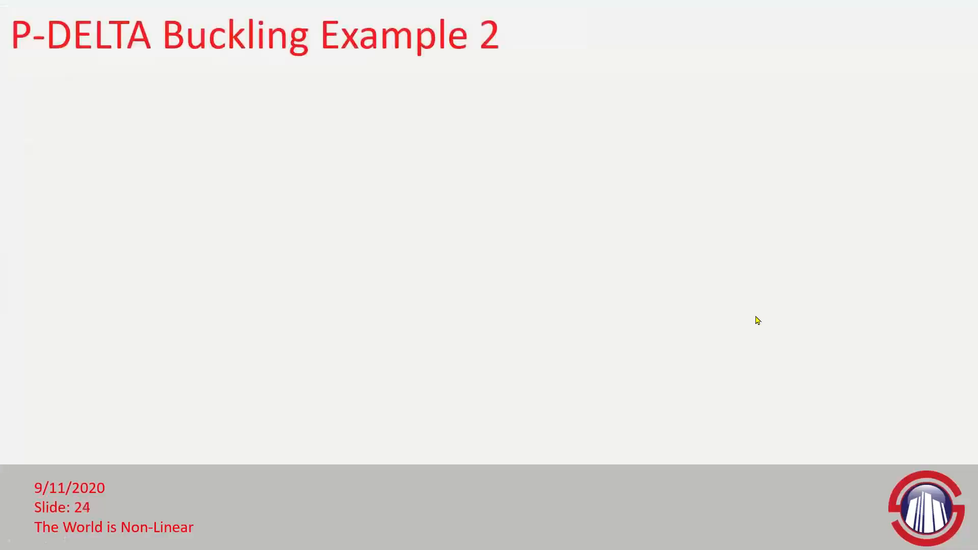
{"action": "key", "text": "Right"}
{"action": "key", "text": "Right"}
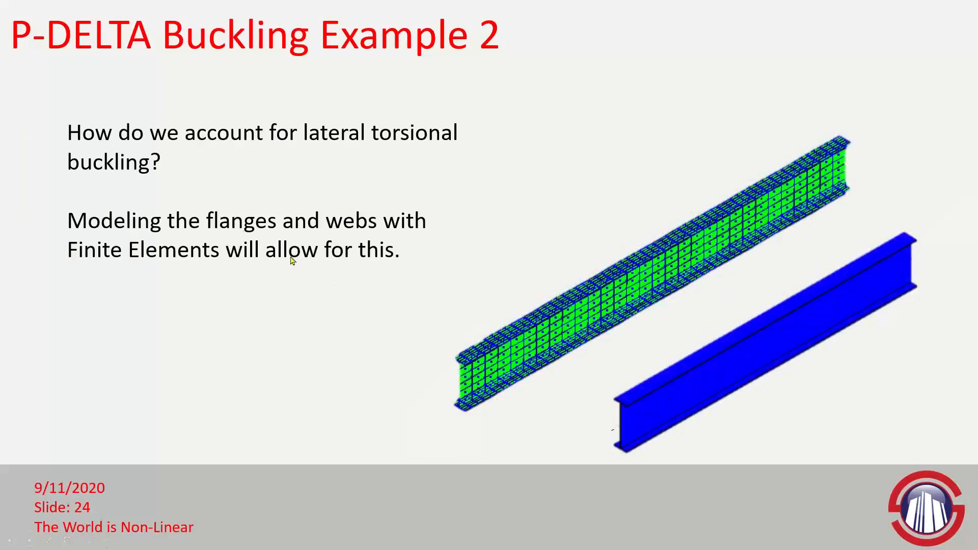
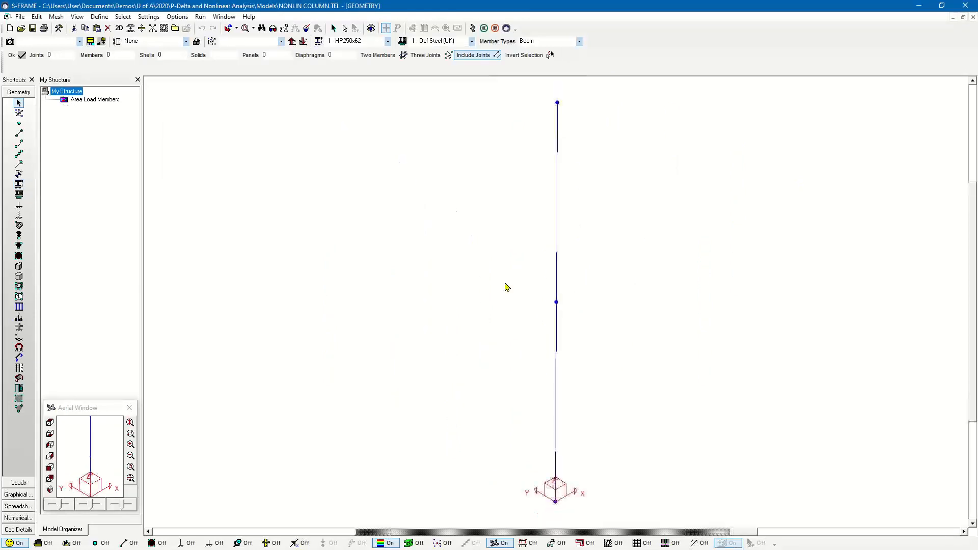
- In the NONLIN COLUMN model, inspect the column's support and assigned section, briefly showing the members as rendered shapes
{"action": "scroll", "coordinate": [508, 286], "scroll_direction": "down", "scroll_amount": 1}
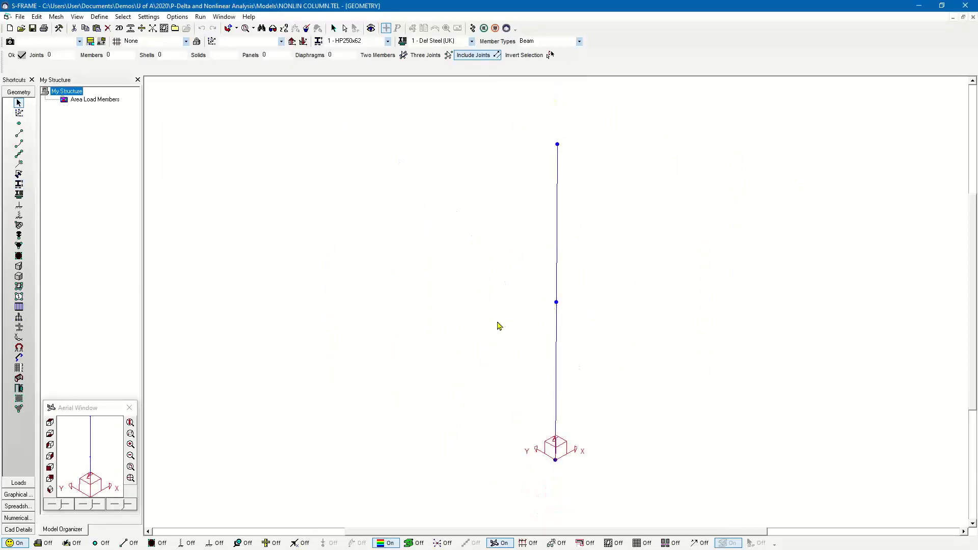
{"action": "left_click", "coordinate": [19, 205]}
{"action": "scroll", "coordinate": [280, 254], "scroll_direction": "down", "scroll_amount": 2}
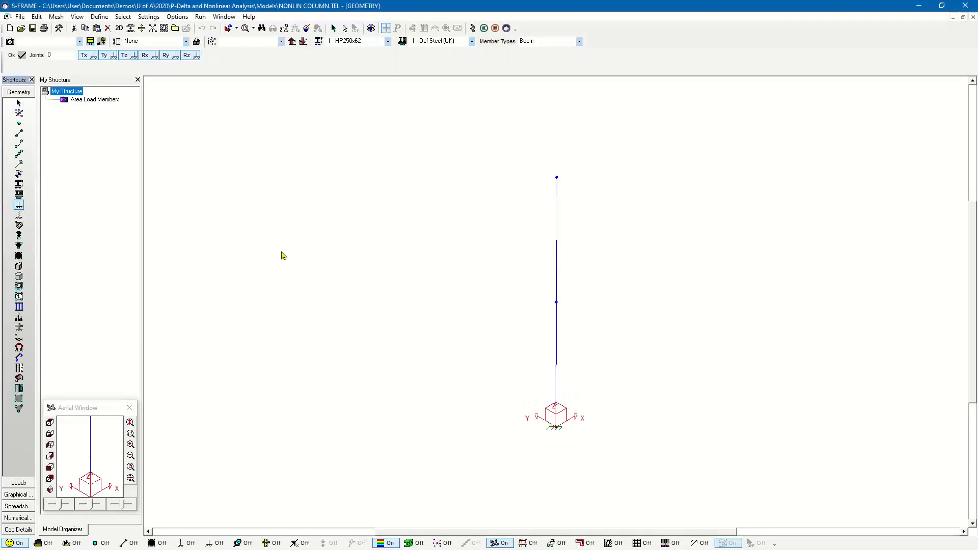
{"action": "left_click", "coordinate": [19, 185]}
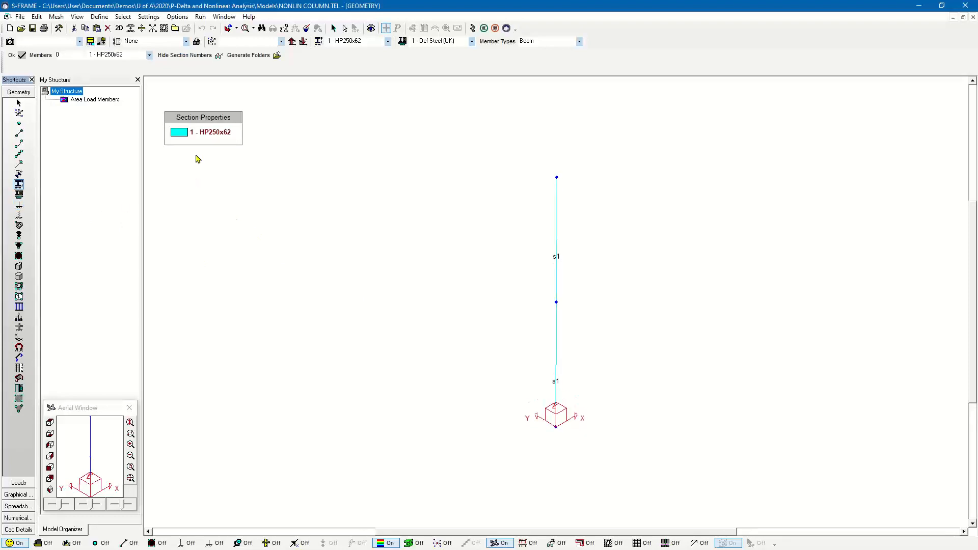
{"action": "left_click", "coordinate": [410, 544]}
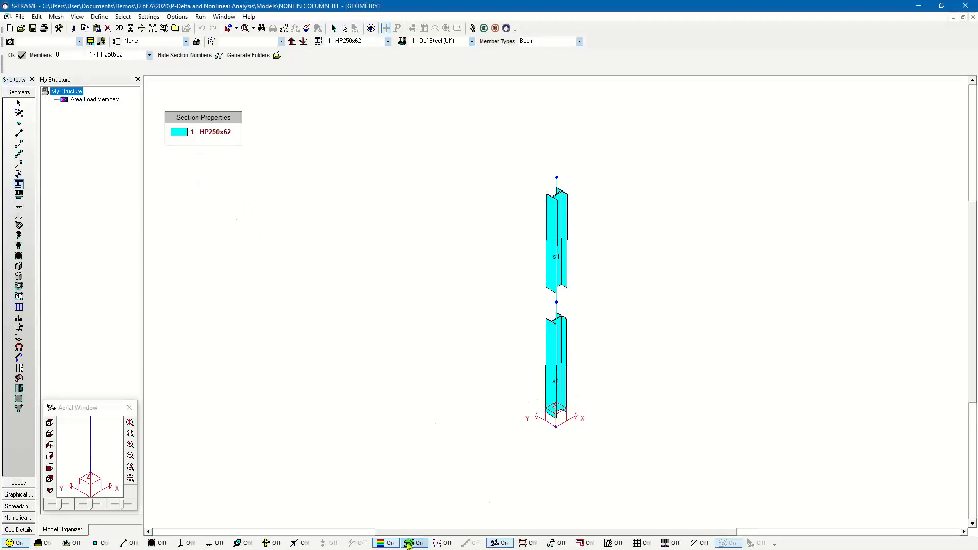
{"action": "left_click", "coordinate": [410, 543]}
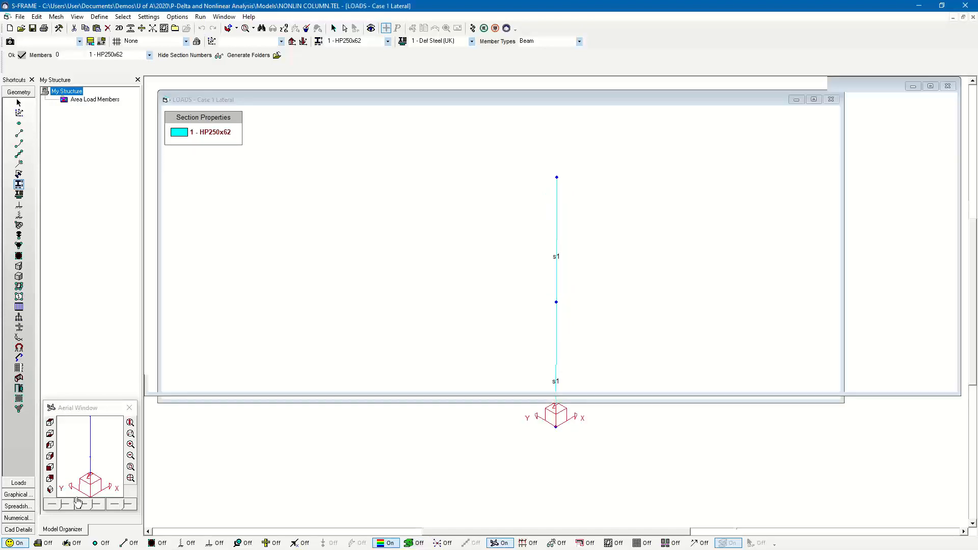
- Display the joint loads on the column and examine the Lateral and unit vertical load cases
{"action": "left_click", "coordinate": [18, 483]}
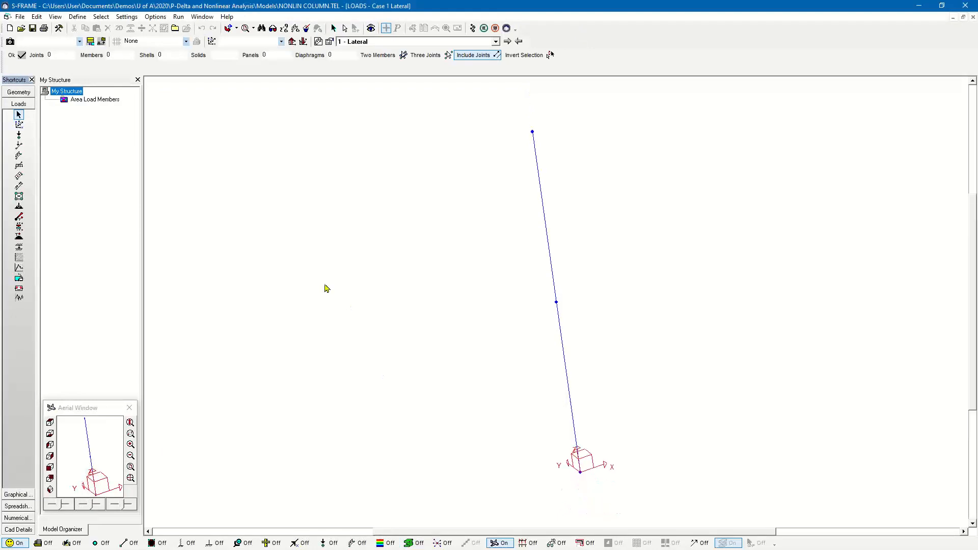
{"action": "left_click", "coordinate": [386, 43]}
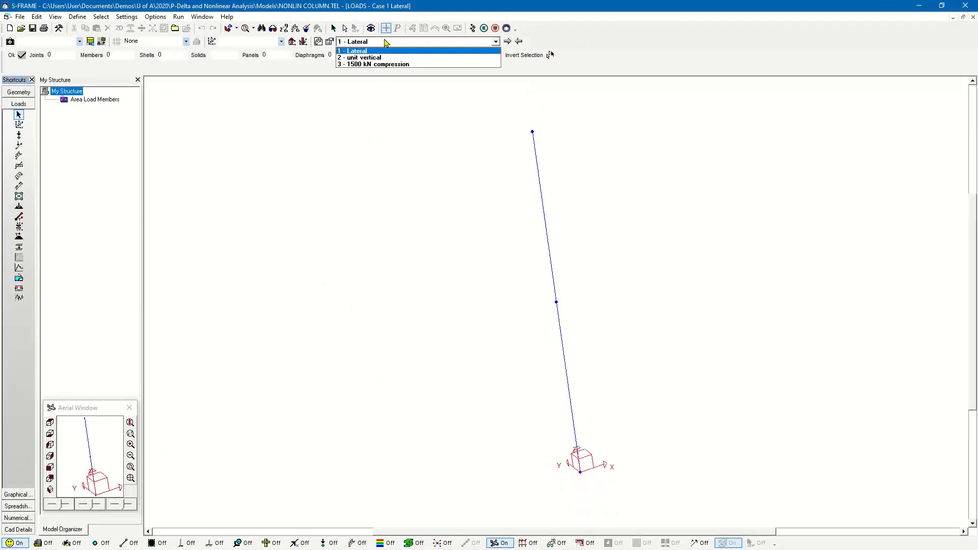
{"action": "left_click", "coordinate": [379, 52]}
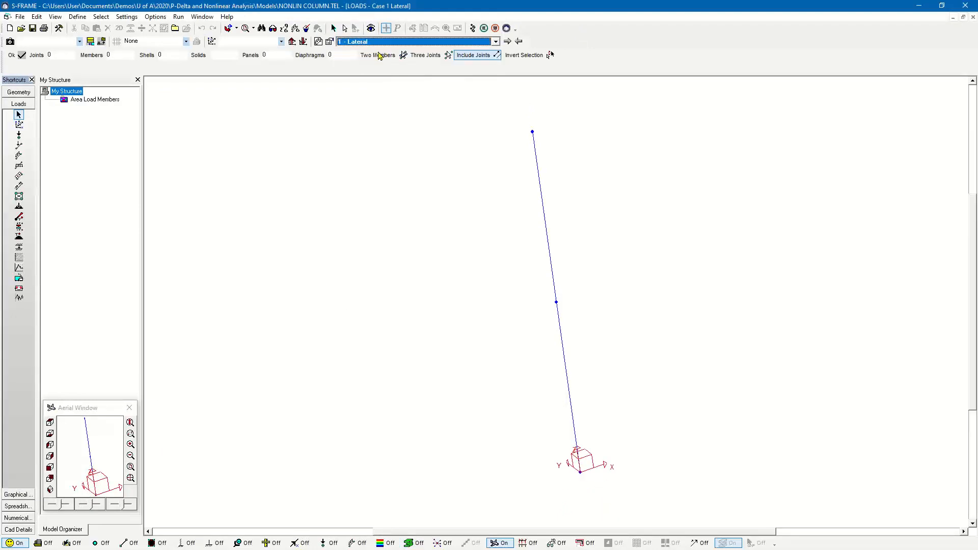
{"action": "left_click", "coordinate": [327, 544]}
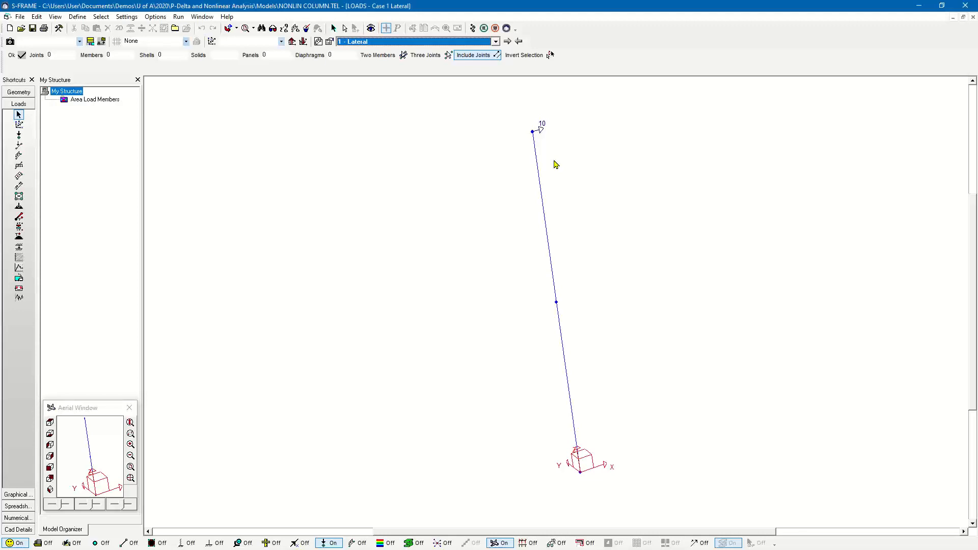
{"action": "left_click", "coordinate": [508, 42]}
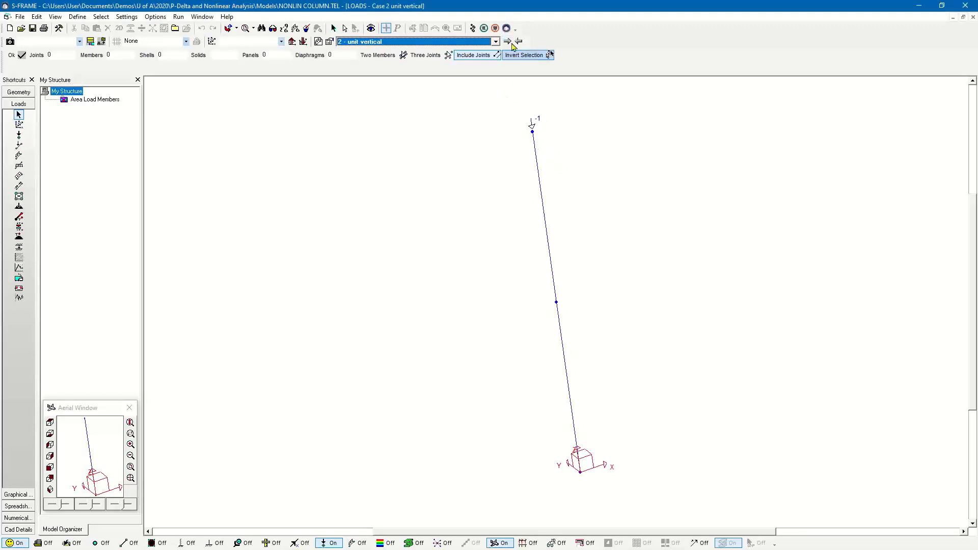
- Review the load cases and factors in the pdelta load combination, and display the 1500 kN compression load case
{"action": "left_click", "coordinate": [34, 17]}
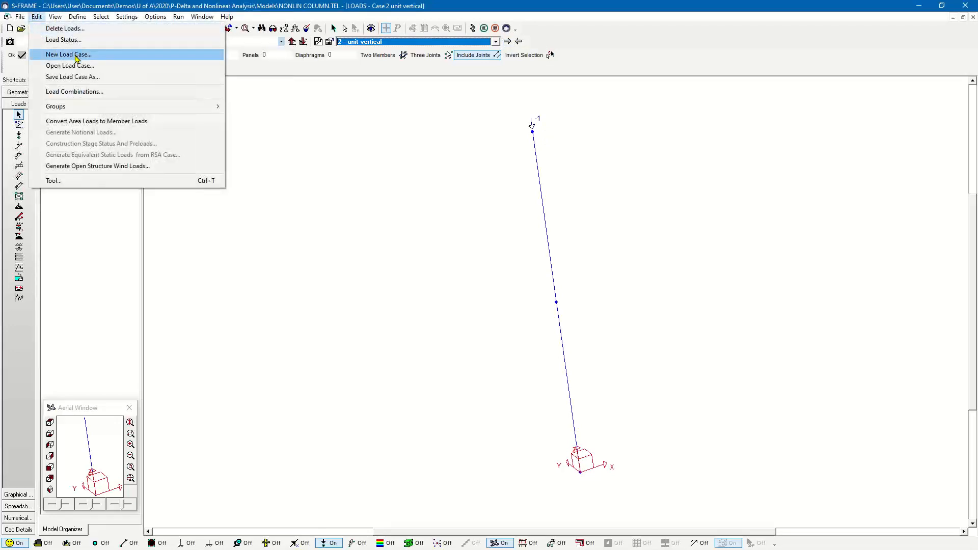
{"action": "left_click", "coordinate": [76, 91]}
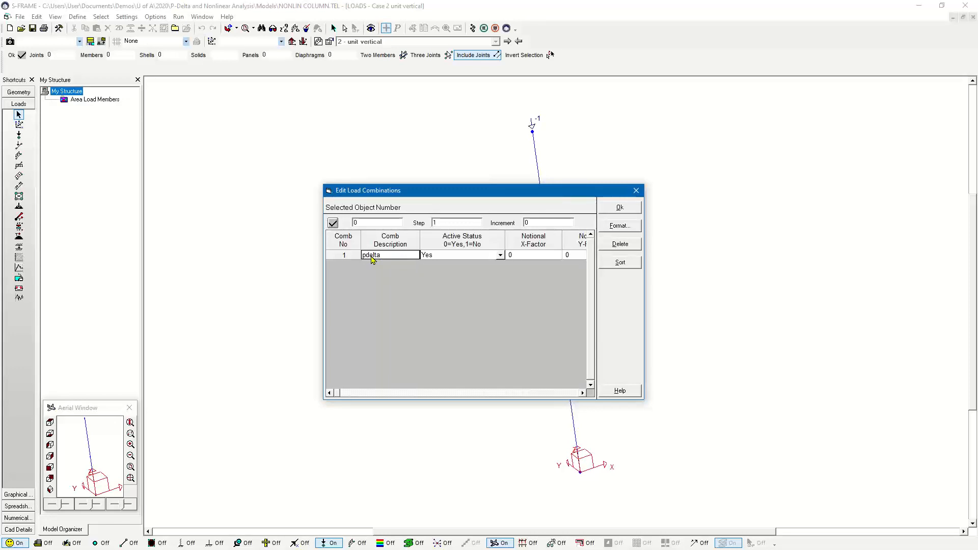
{"action": "key", "text": "Tab"}
{"action": "key", "text": "Tab"}
{"action": "key", "text": "Tab"}
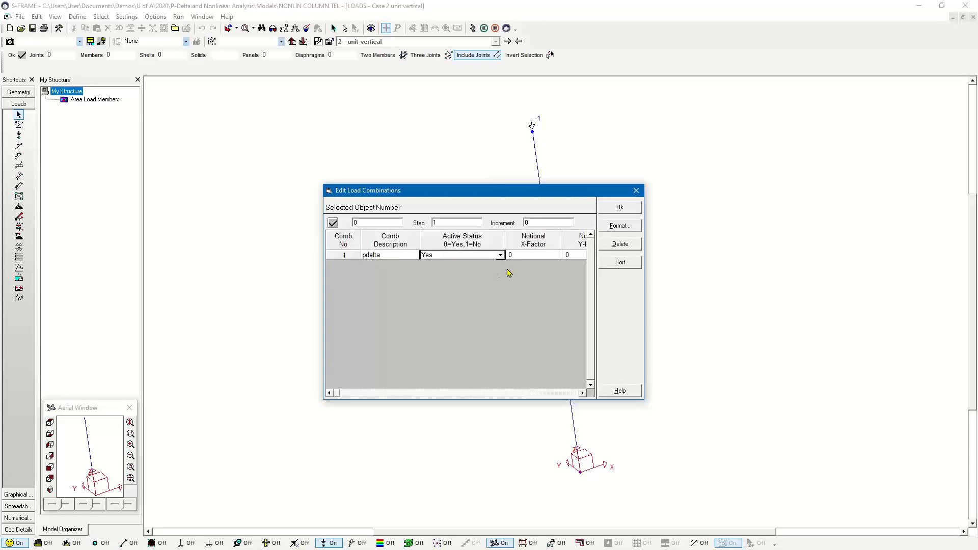
{"action": "key", "text": "Tab"}
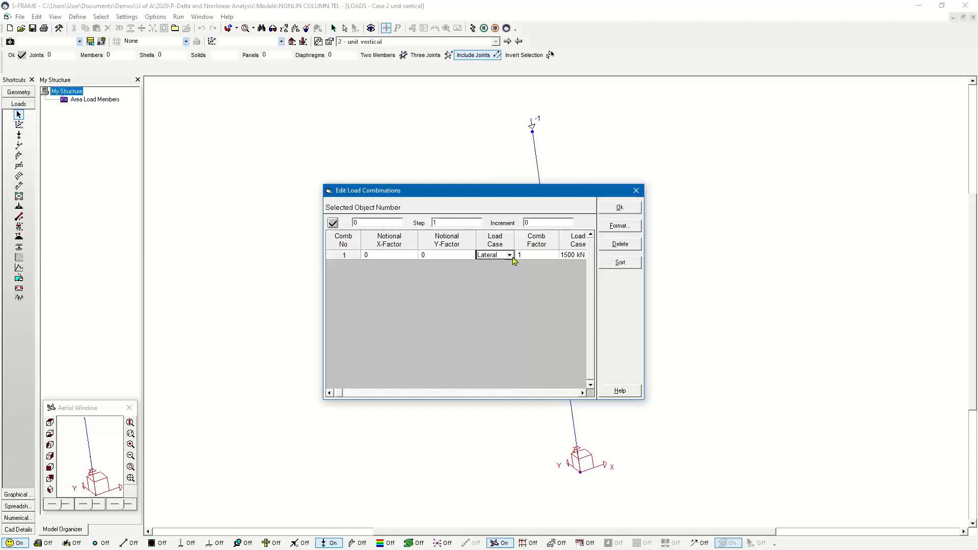
{"action": "key", "text": "Tab"}
{"action": "key", "text": "Tab"}
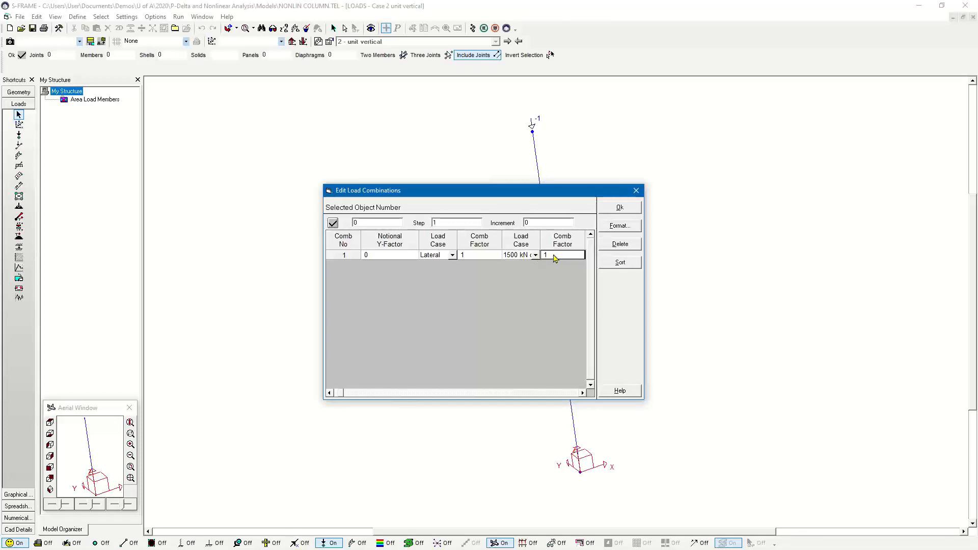
{"action": "left_click", "coordinate": [563, 254]}
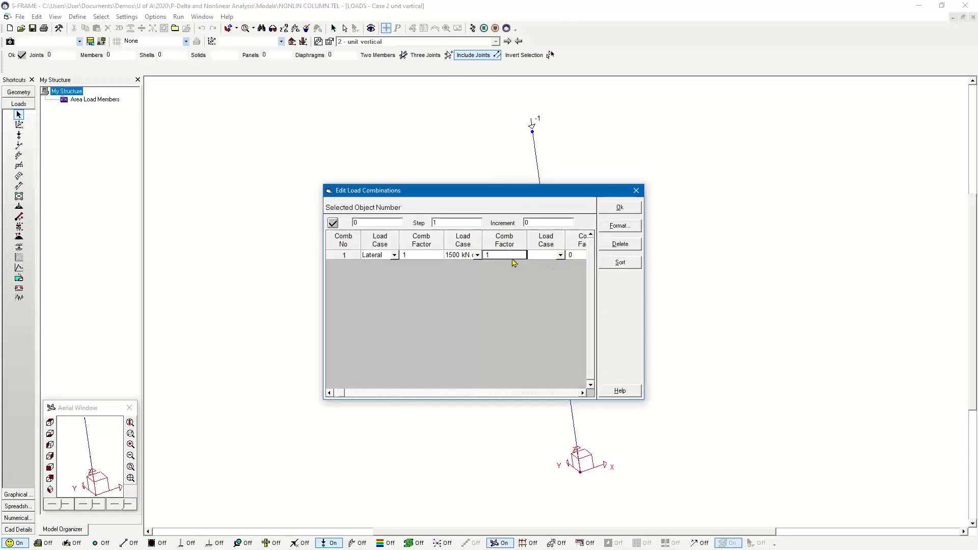
{"action": "left_click", "coordinate": [635, 191]}
{"action": "left_click", "coordinate": [506, 43]}
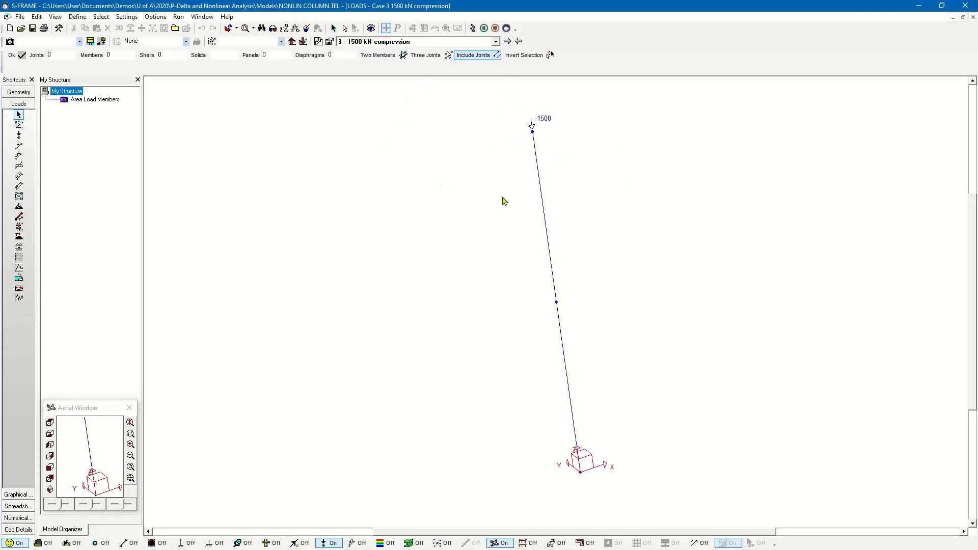
- Run a Linear Static analysis for load combinations, and display the column's Dx deflection and y moment with the load display off
{"action": "left_click", "coordinate": [474, 29]}
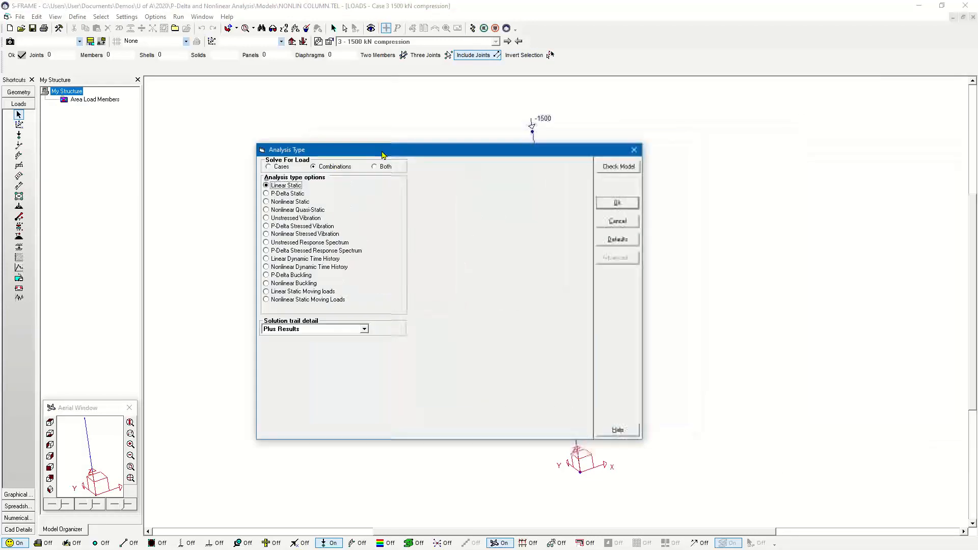
{"action": "left_click", "coordinate": [637, 204]}
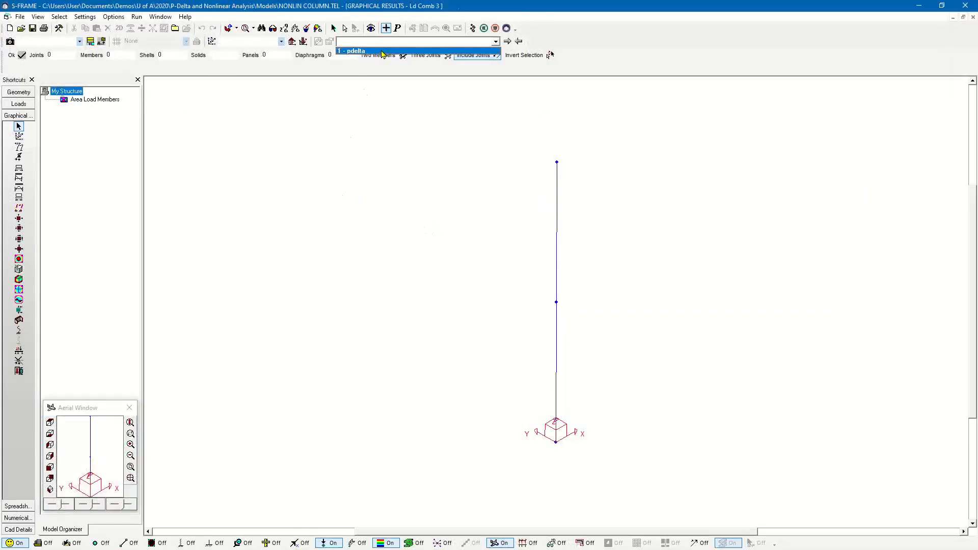
{"action": "left_click", "coordinate": [327, 543]}
{"action": "left_click", "coordinate": [19, 147]}
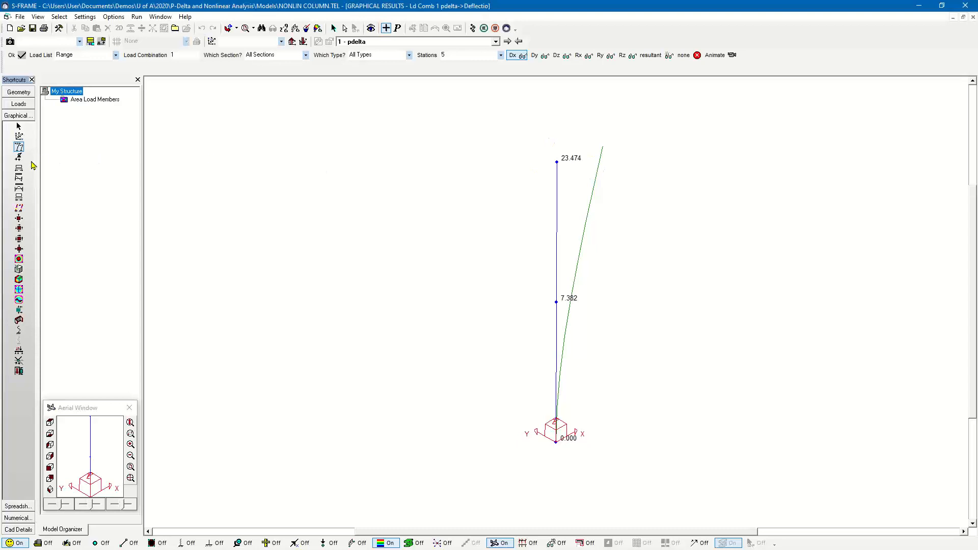
{"action": "left_click", "coordinate": [19, 190]}
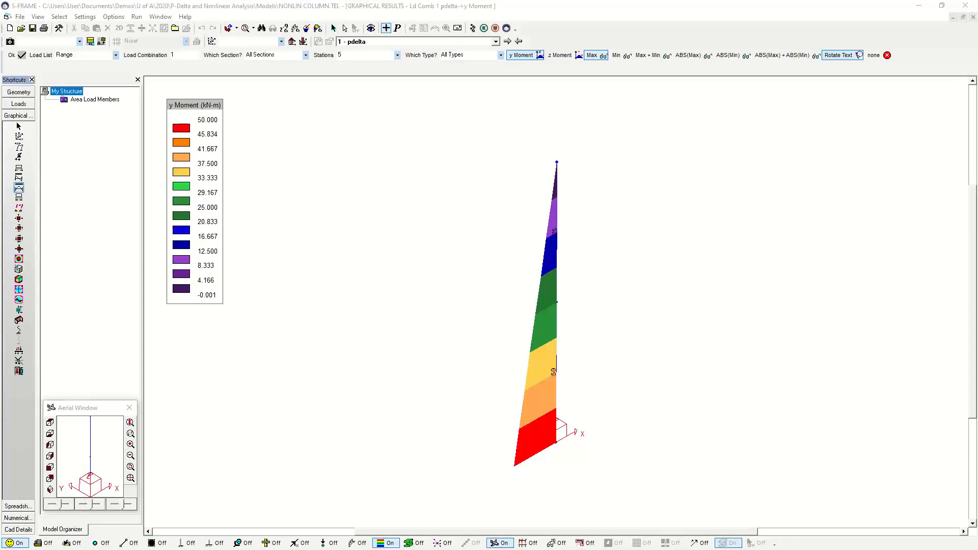
- Run a P-Delta Static analysis for the pdelta combination, and display the column's Dx deflection and y moment
{"action": "left_click", "coordinate": [371, 200]}
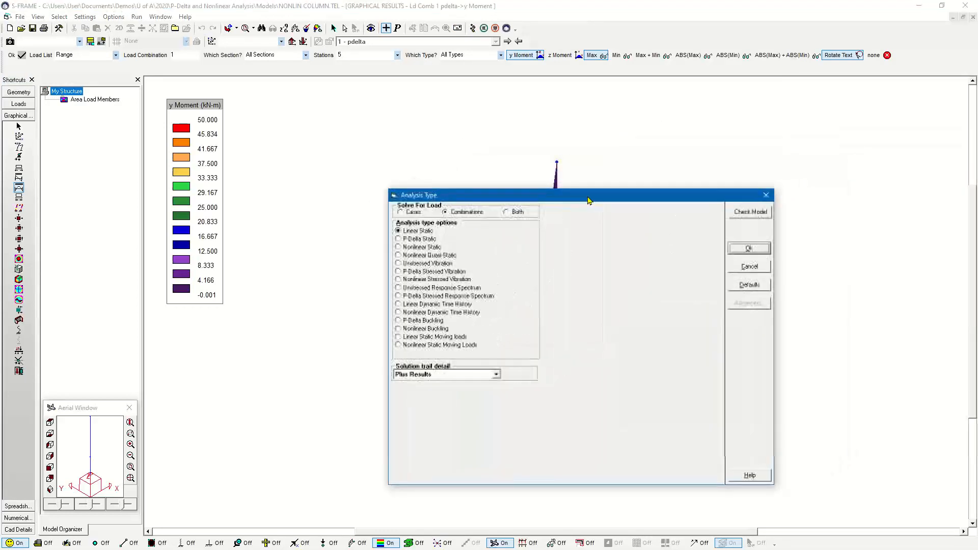
{"action": "left_click", "coordinate": [391, 226]}
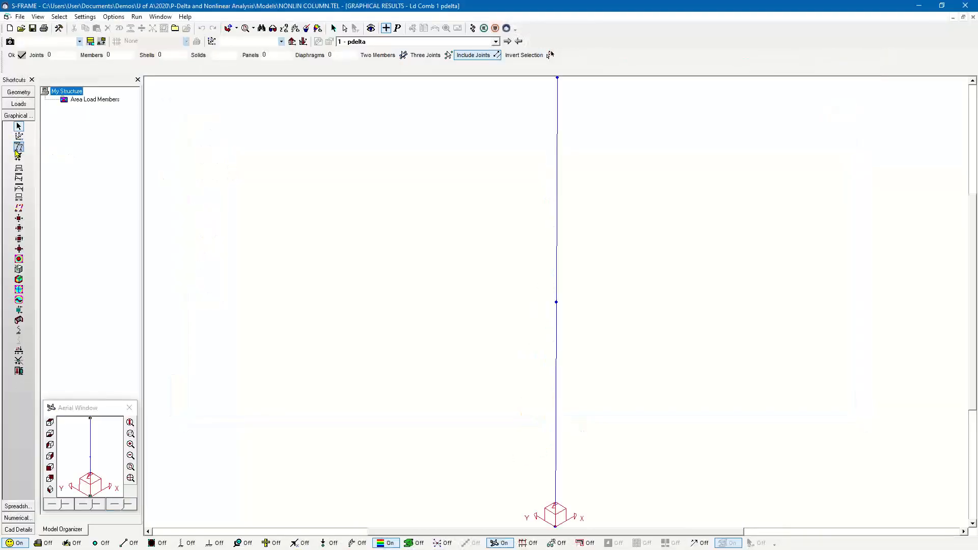
{"action": "left_click", "coordinate": [19, 147]}
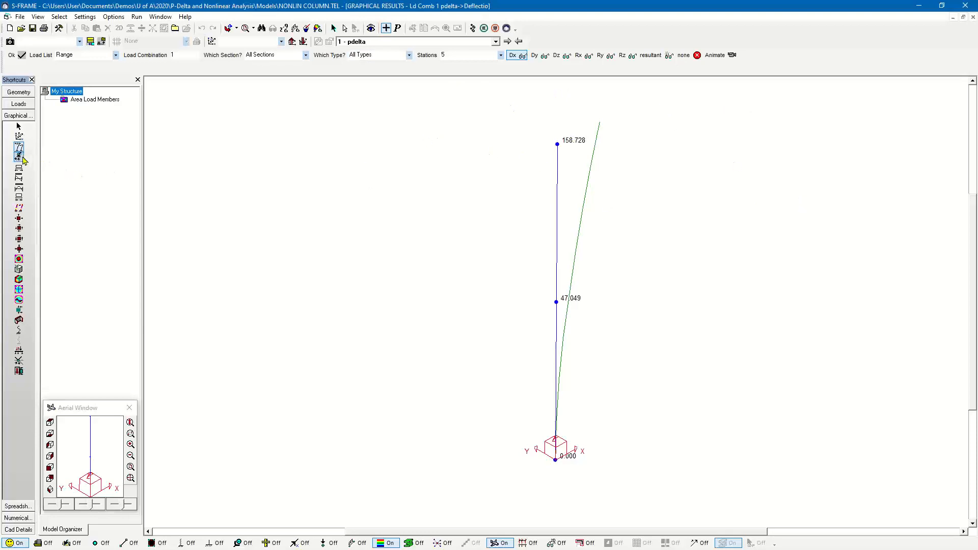
{"action": "left_click", "coordinate": [19, 188]}
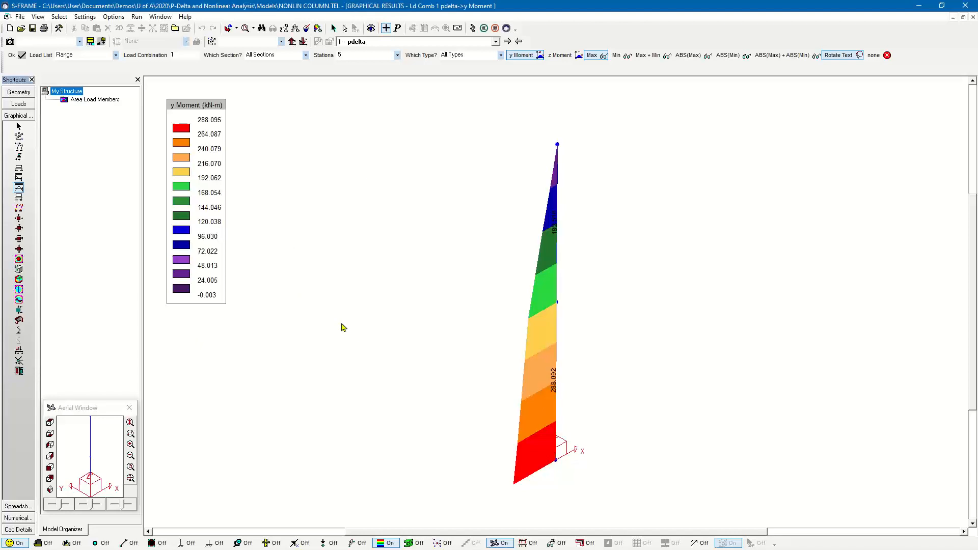
- Run a Nonlinear Static analysis with 1 static load increment and 20 maximum iterations, and display the column's Dx deflection and y moment
{"action": "left_click", "coordinate": [471, 29]}
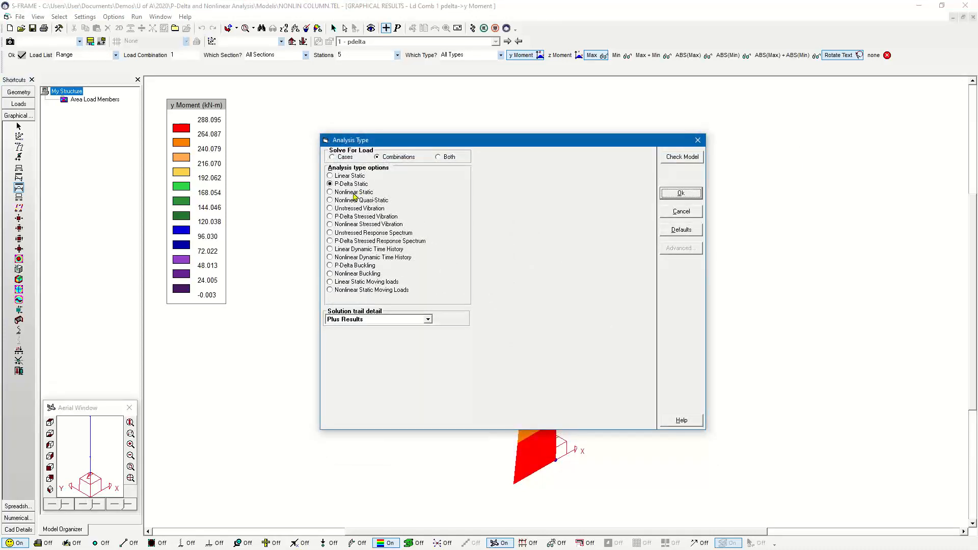
{"action": "left_click", "coordinate": [354, 192]}
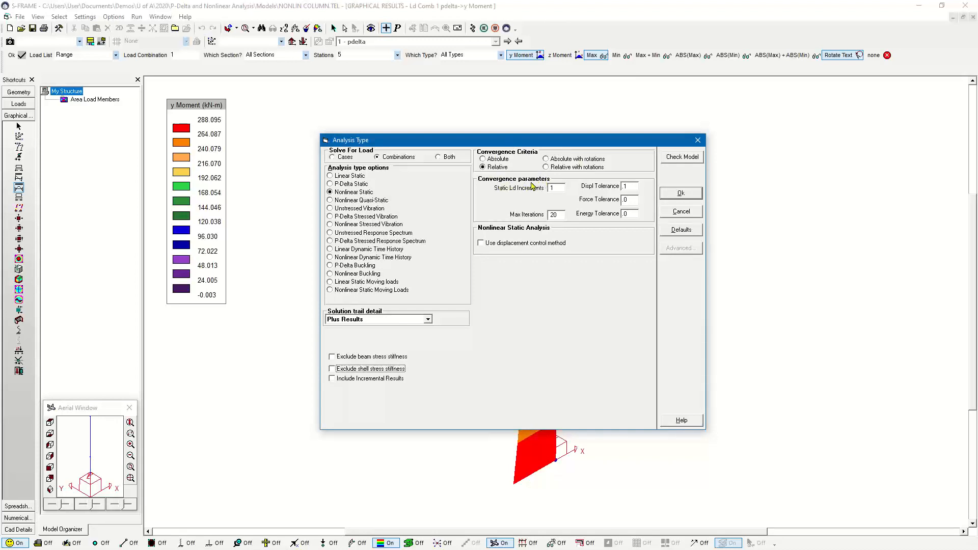
{"action": "double_click", "coordinate": [560, 190]}
{"action": "left_click_drag", "start_coordinate": [561, 140], "coordinate": [581, 127]}
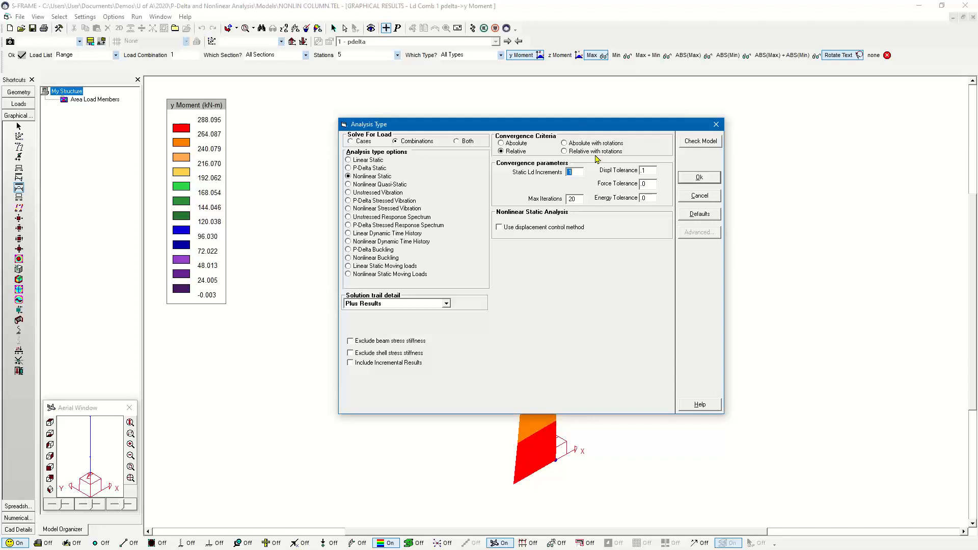
{"action": "left_click", "coordinate": [572, 199]}
{"action": "left_click", "coordinate": [699, 178]}
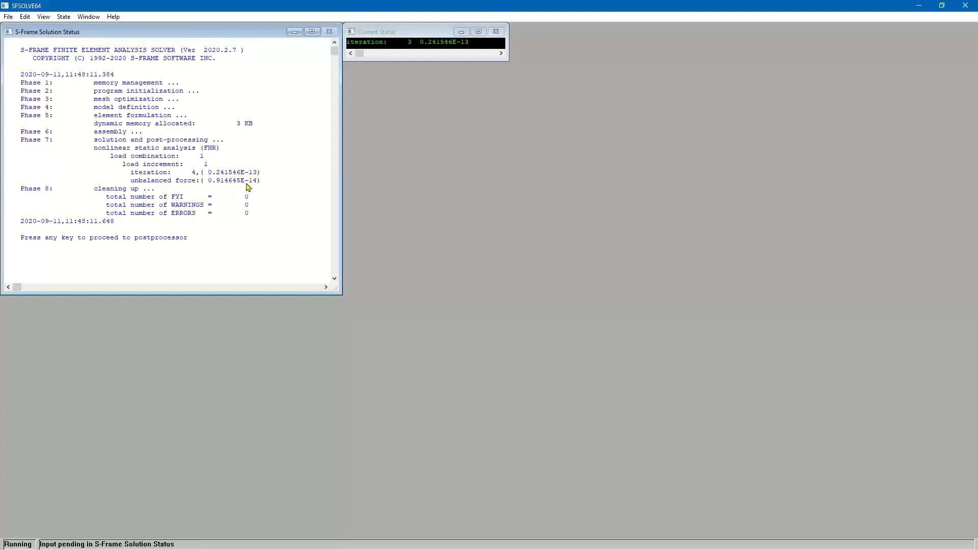
{"action": "key", "text": "Return"}
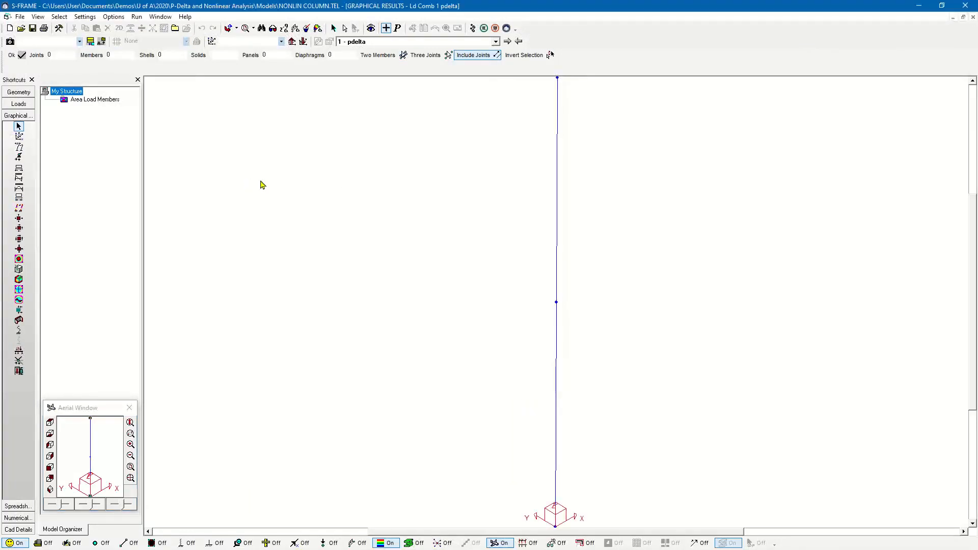
{"action": "left_click", "coordinate": [17, 147]}
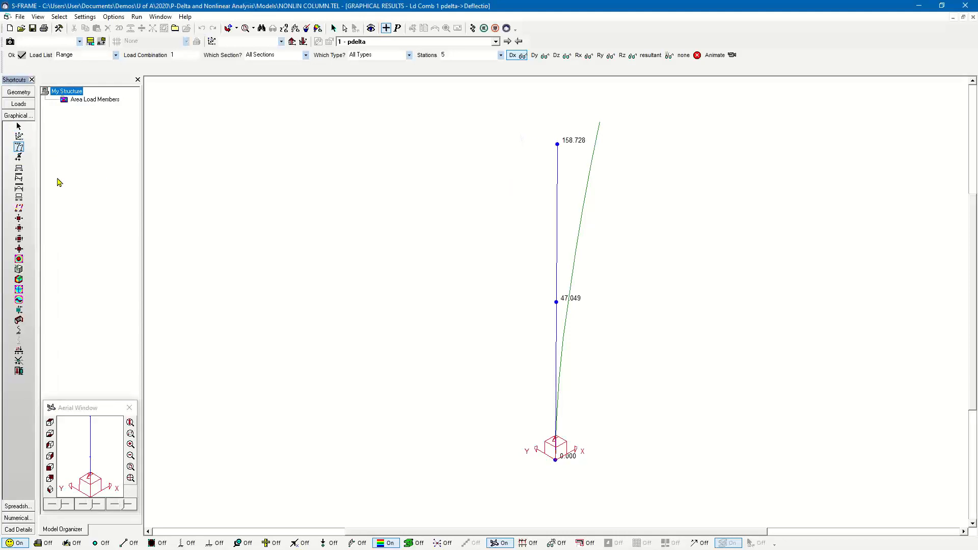
{"action": "left_click", "coordinate": [19, 189]}
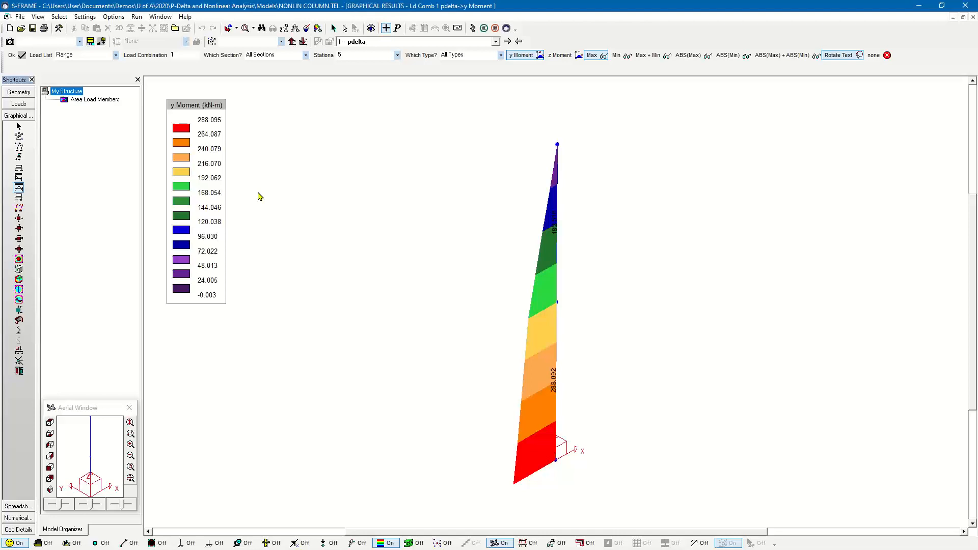
- Rerun the Nonlinear Static analysis with 10 static load increments and examine each increment's iterations and unbalanced force in the solver output
{"action": "left_click", "coordinate": [472, 30]}
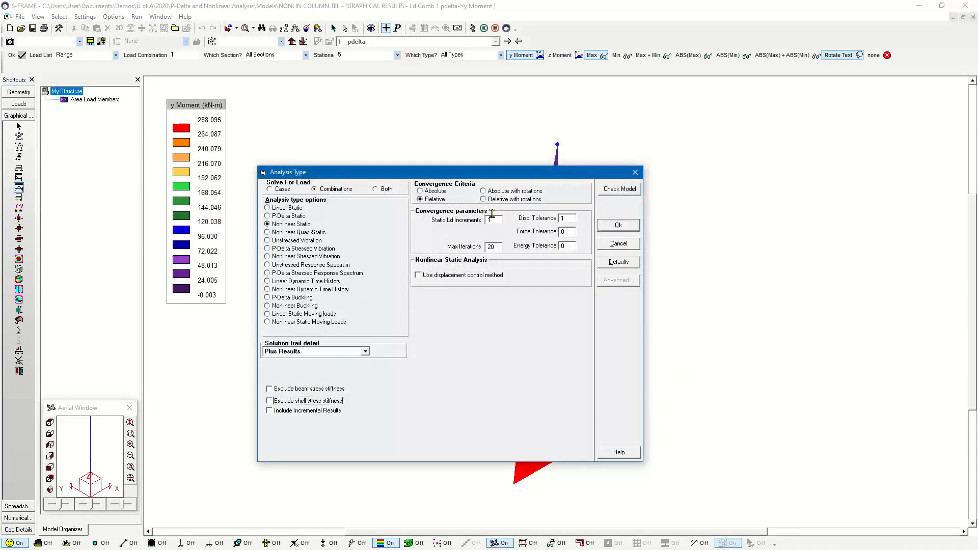
{"action": "left_click", "coordinate": [498, 220]}
{"action": "type", "text": "0"}
{"action": "left_click", "coordinate": [618, 225]}
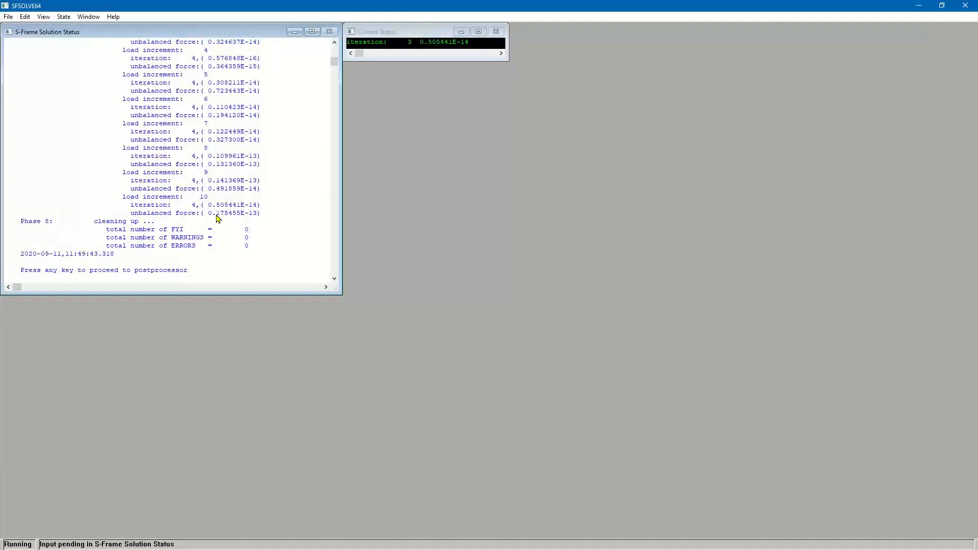
{"action": "left_click", "coordinate": [333, 43]}
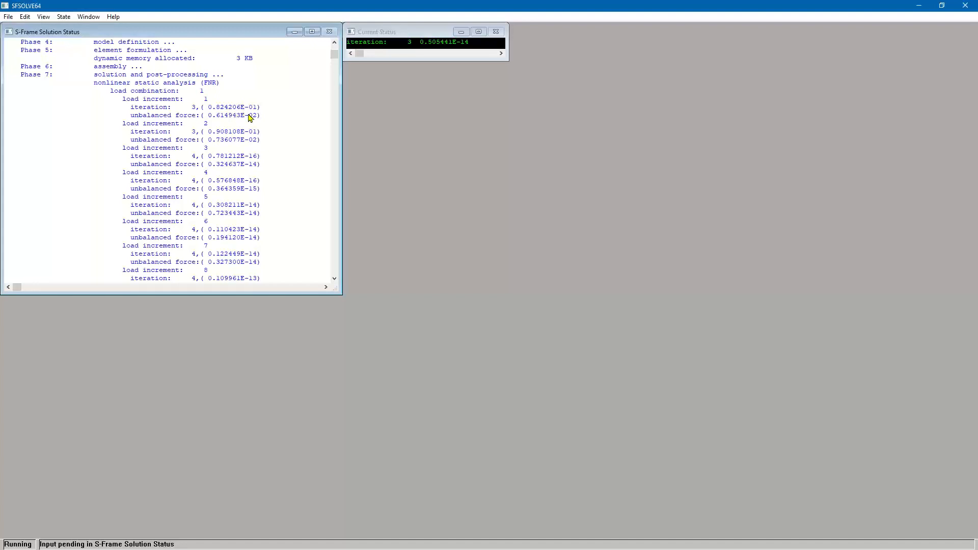
- Examine the iterations and unbalanced force of the remaining load increments in the solver output, up to increment 10
{"action": "left_click", "coordinate": [334, 279]}
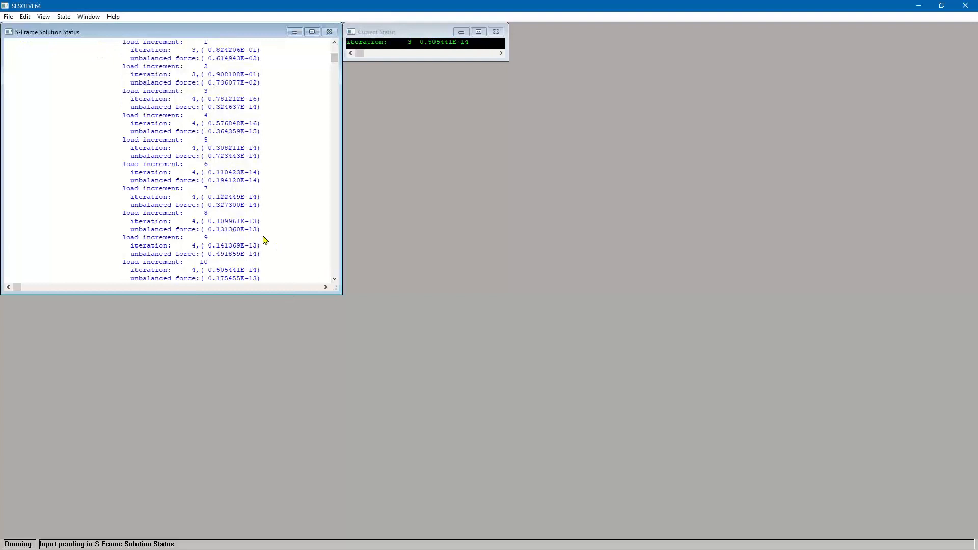
{"action": "left_click", "coordinate": [334, 279]}
{"action": "left_click", "coordinate": [334, 279]}
{"action": "left_click", "coordinate": [334, 279]}
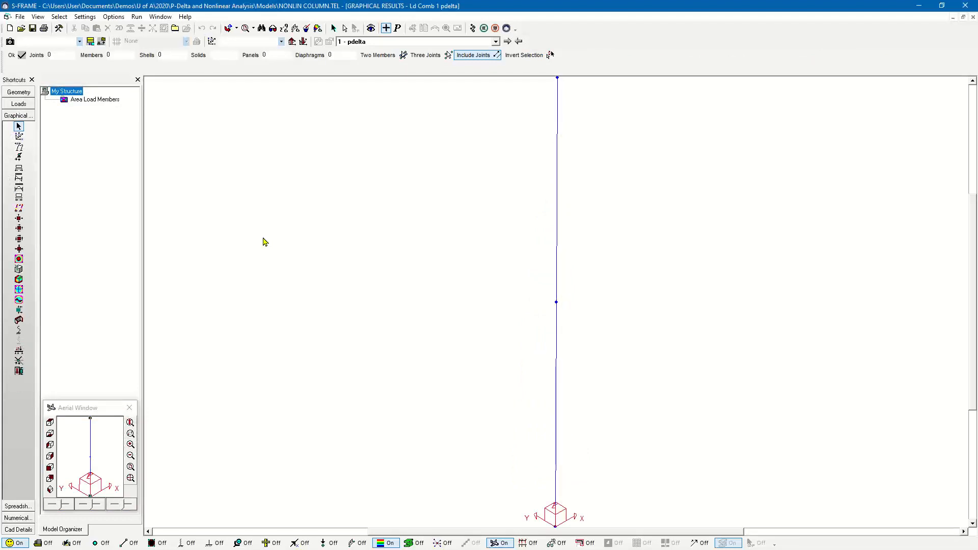
- Display the column's Dx deflection and y moment diagram for the pdelta combination from the 10-increment run
{"action": "scroll", "coordinate": [449, 369], "scroll_direction": "down", "scroll_amount": 2}
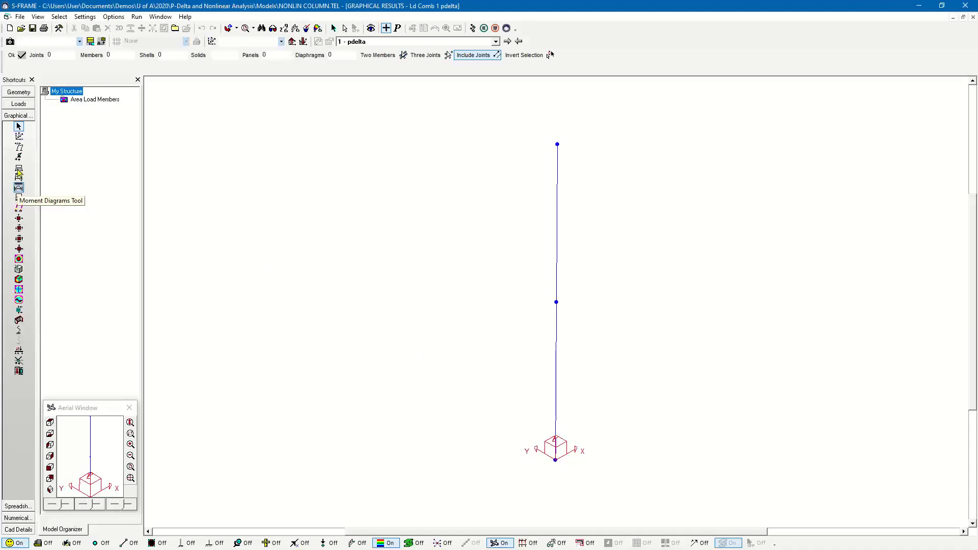
{"action": "left_click", "coordinate": [18, 152]}
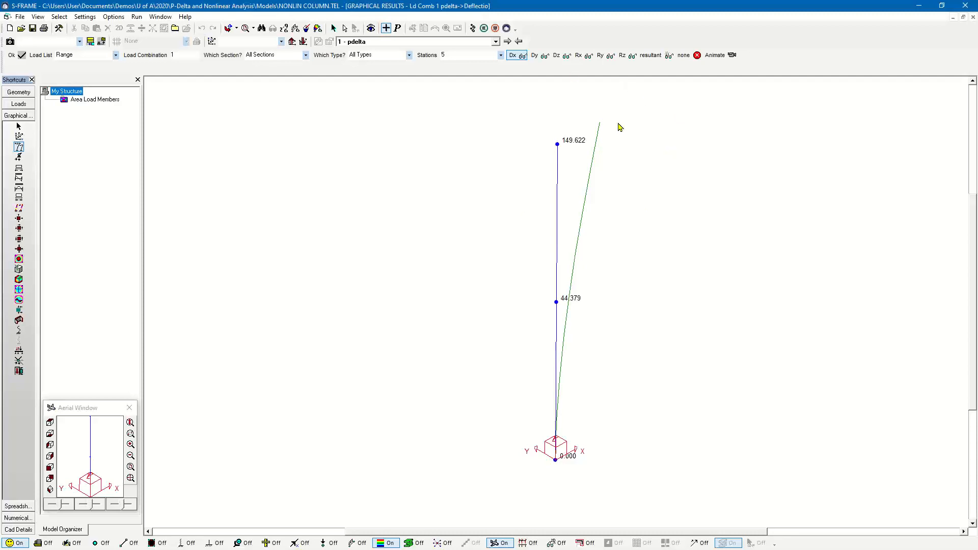
{"action": "left_click", "coordinate": [21, 190]}
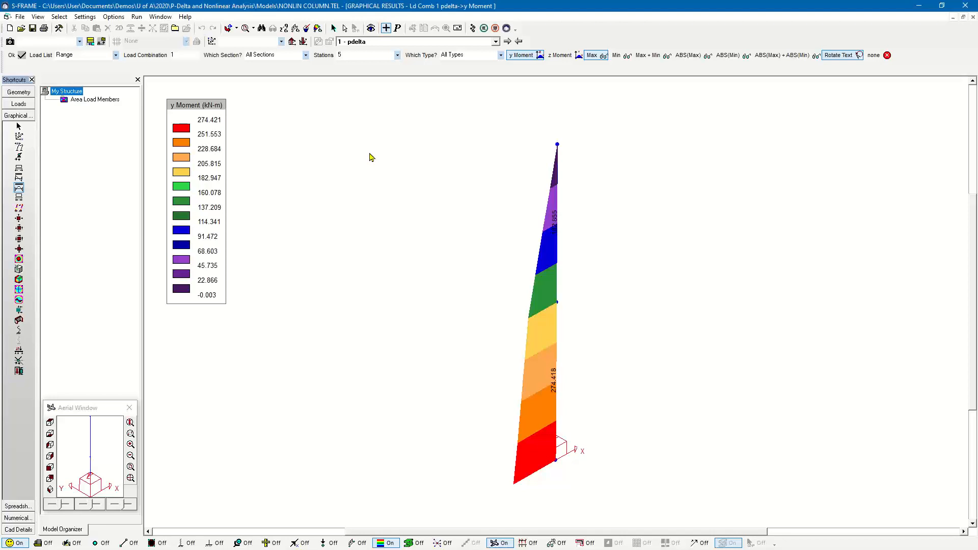
{"action": "left_click", "coordinate": [19, 147]}
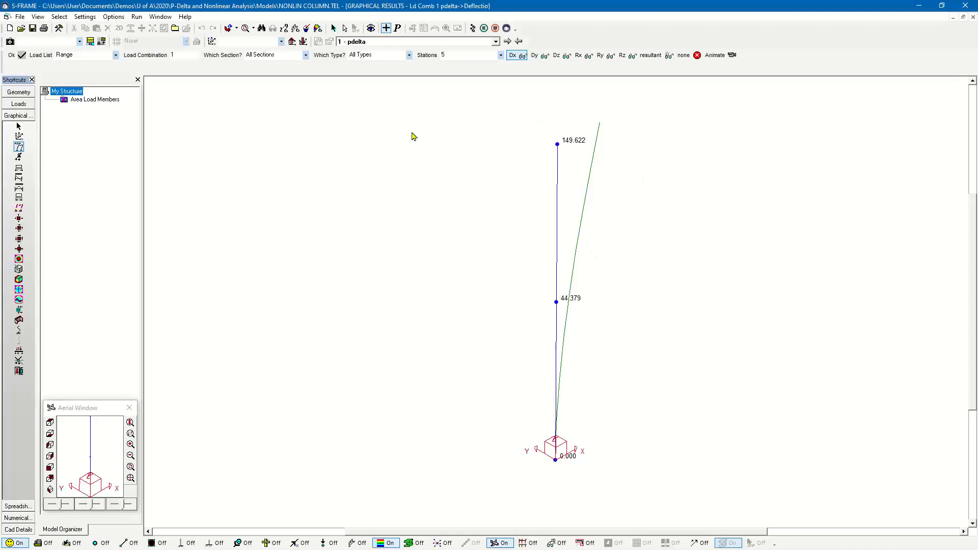
- Display the column's axial force and z shear diagrams, and view the Nonlinear Static analysis settings without rerunning
{"action": "left_click", "coordinate": [18, 169]}
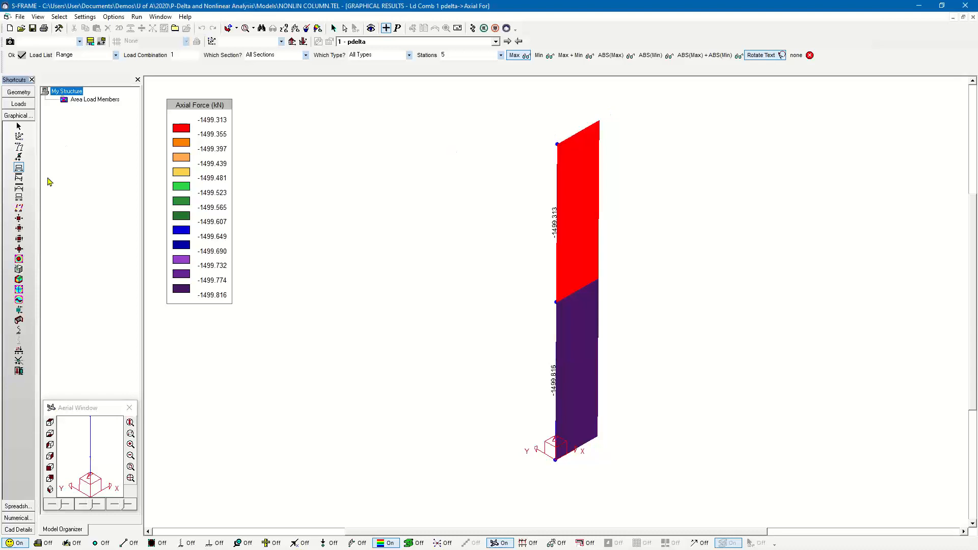
{"action": "left_click", "coordinate": [20, 178]}
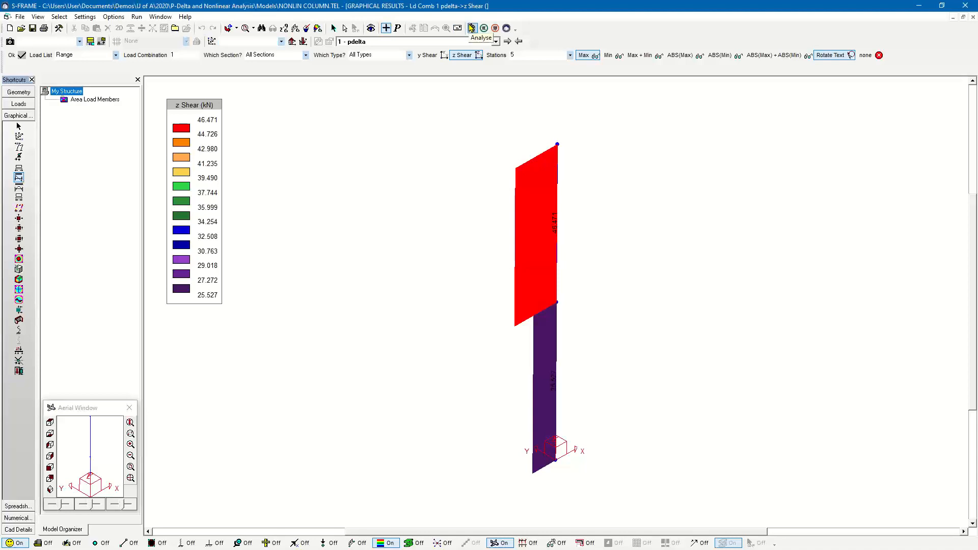
{"action": "left_click", "coordinate": [471, 28]}
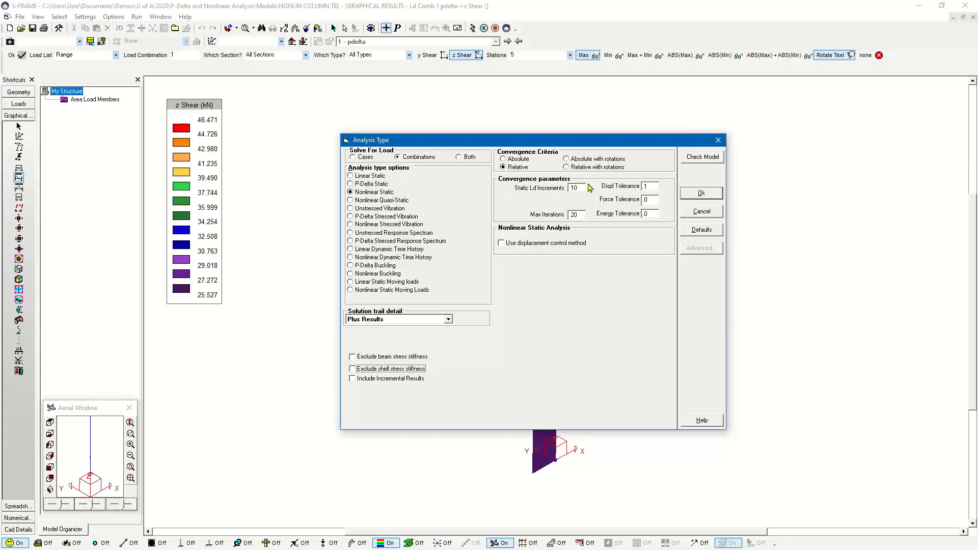
{"action": "left_click", "coordinate": [719, 140]}
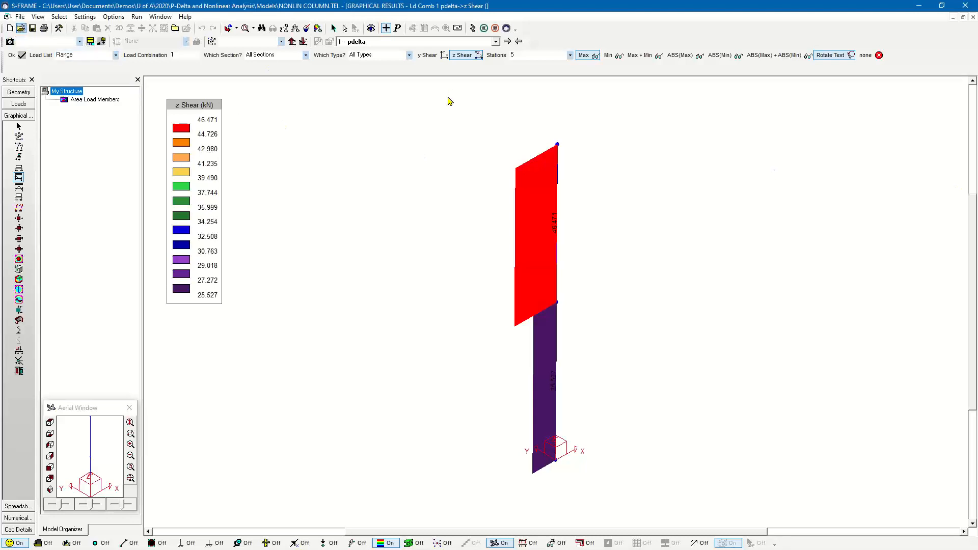
- Switch to the 3DBUILDING model and view the building with the UNIT LOAD case active
{"action": "key", "text": "alt+Tab"}
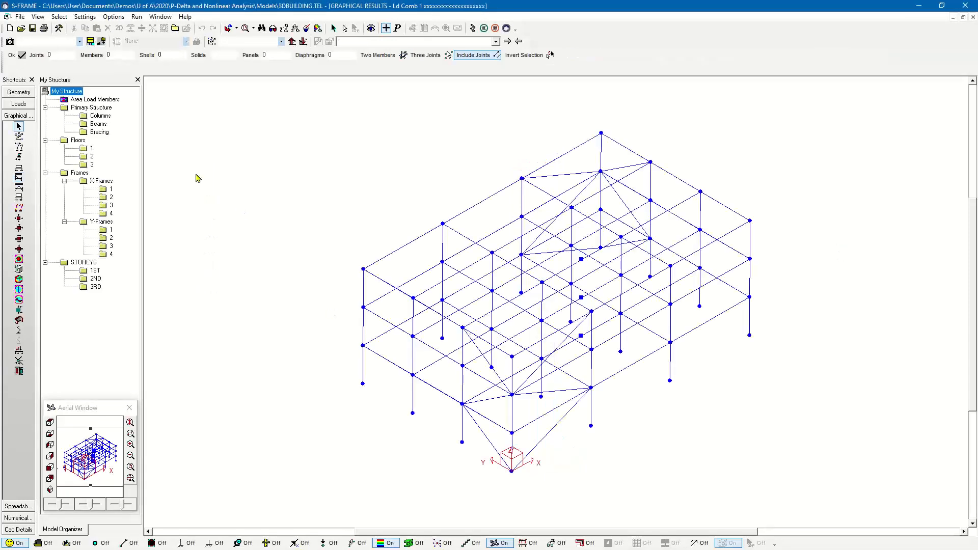
{"action": "left_click", "coordinate": [19, 104]}
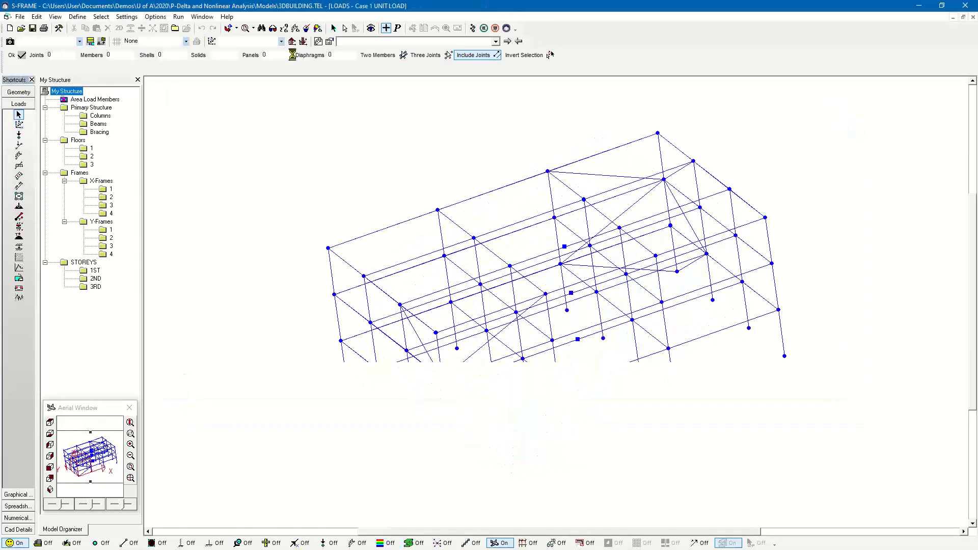
{"action": "left_click", "coordinate": [360, 42]}
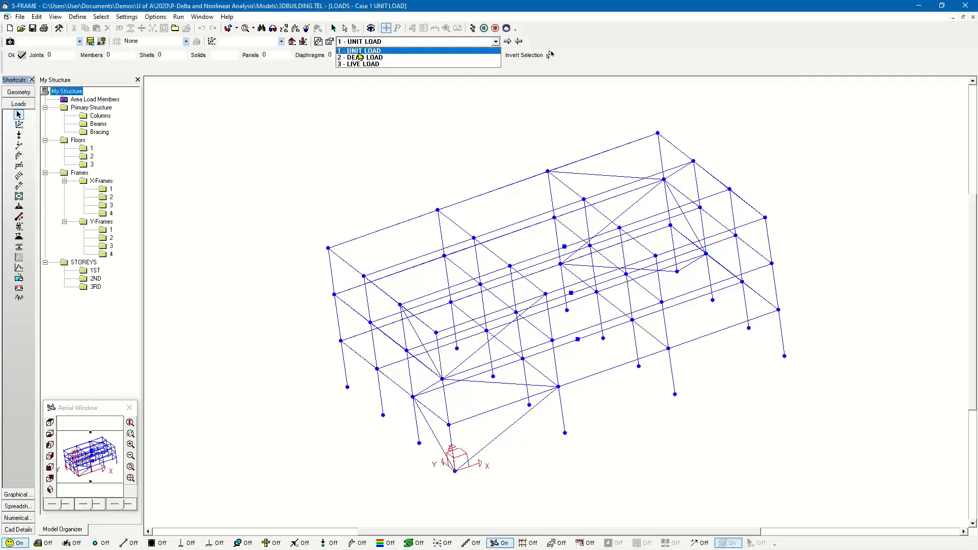
{"action": "left_click", "coordinate": [360, 44]}
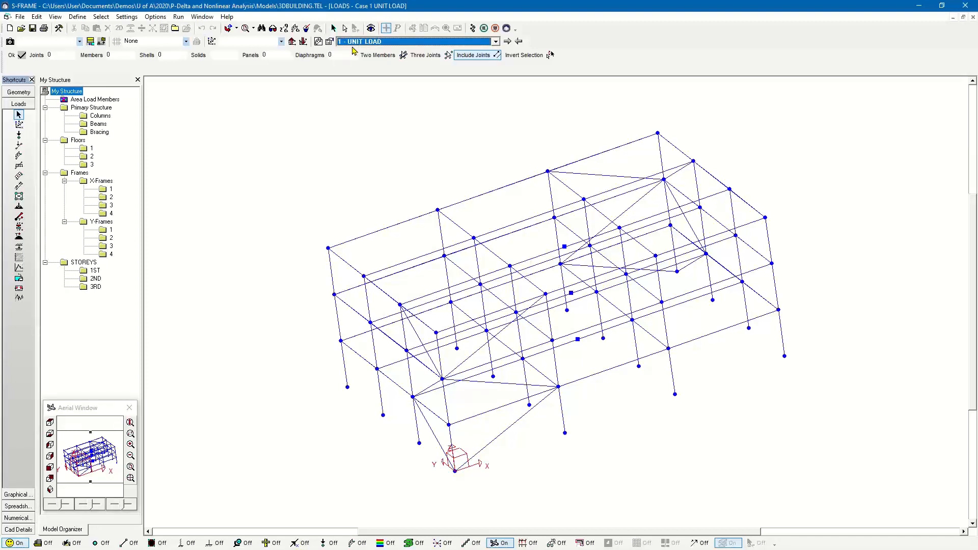
{"action": "middle_click_drag", "start_coordinate": [493, 418], "coordinate": [515, 405]}
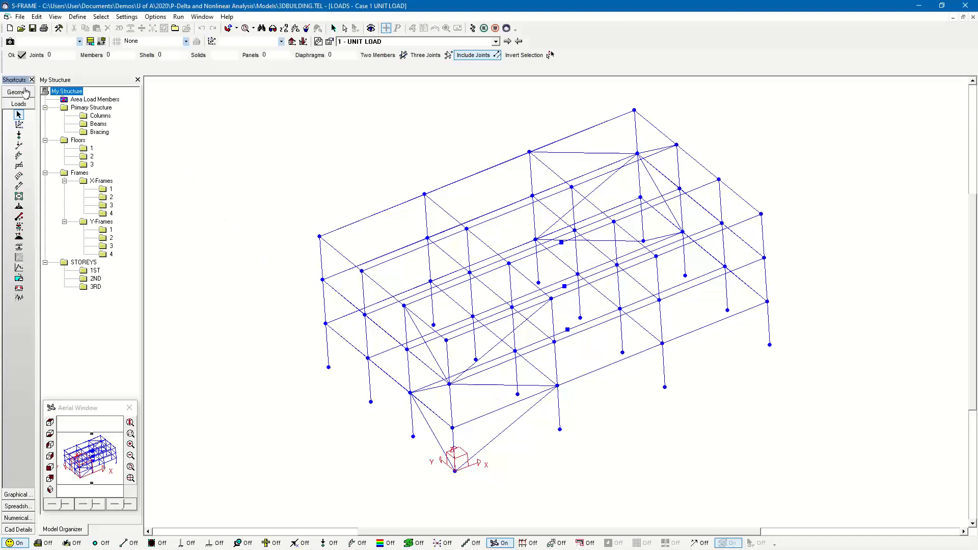
- Display the uniform area loads on the building's floor panels for the DEAD LOAD and LIVE LOAD cases
{"action": "left_click", "coordinate": [382, 41]}
{"action": "left_click", "coordinate": [371, 58]}
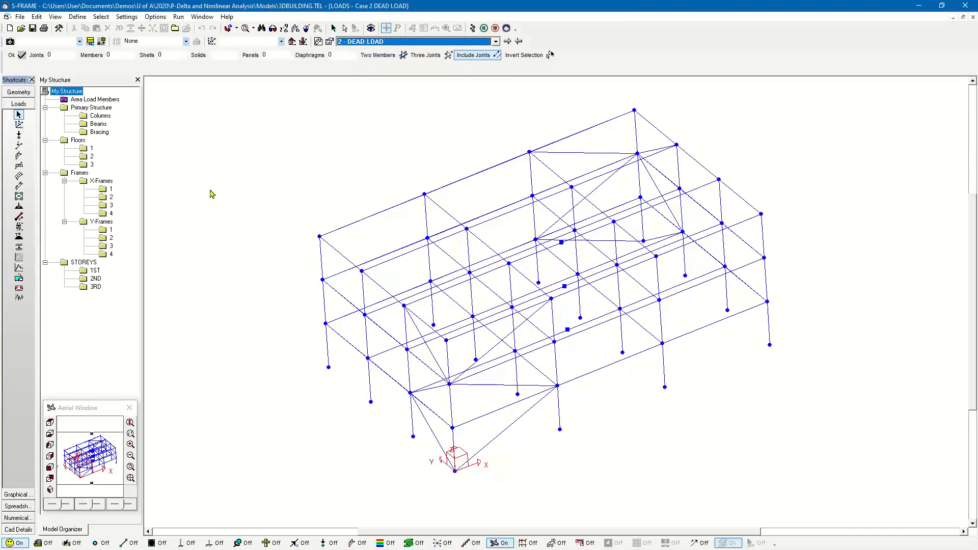
{"action": "left_click", "coordinate": [19, 196]}
{"action": "middle_click_drag", "start_coordinate": [543, 308], "coordinate": [408, 391]}
{"action": "left_click", "coordinate": [508, 41]}
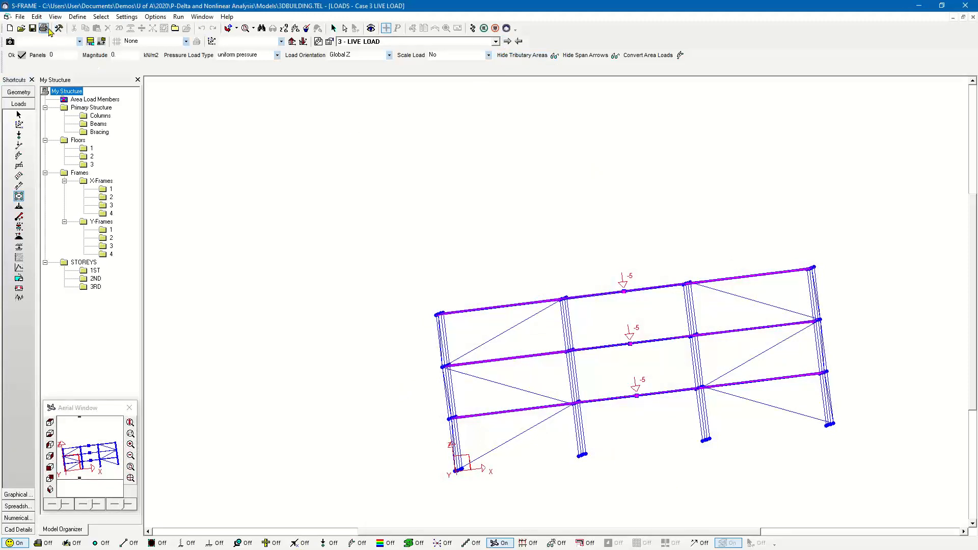
{"action": "left_click", "coordinate": [37, 17]}
{"action": "left_click", "coordinate": [60, 93]}
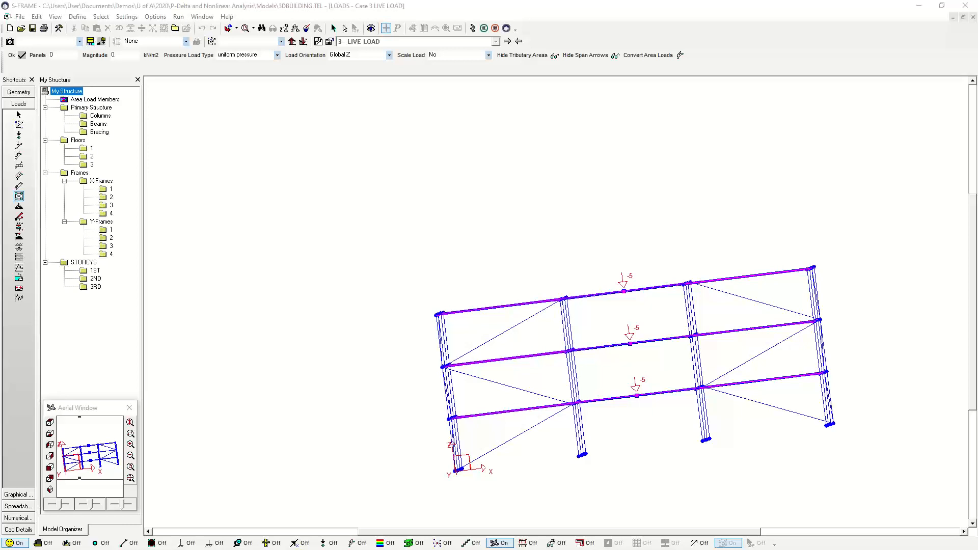
{"action": "middle_click_drag", "start_coordinate": [465, 274], "coordinate": [560, 202]}
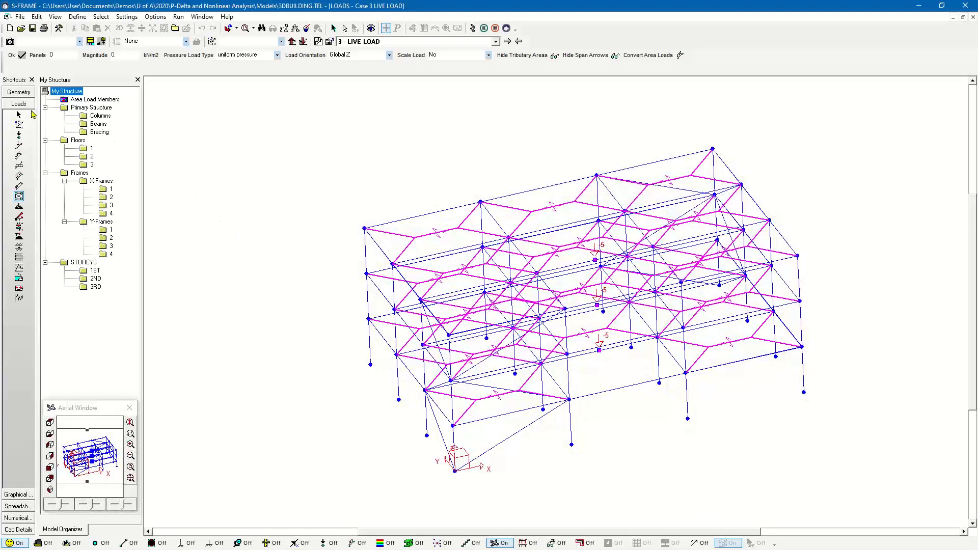
- Display the building's section properties and member types in the geometry model
{"action": "left_click", "coordinate": [30, 95]}
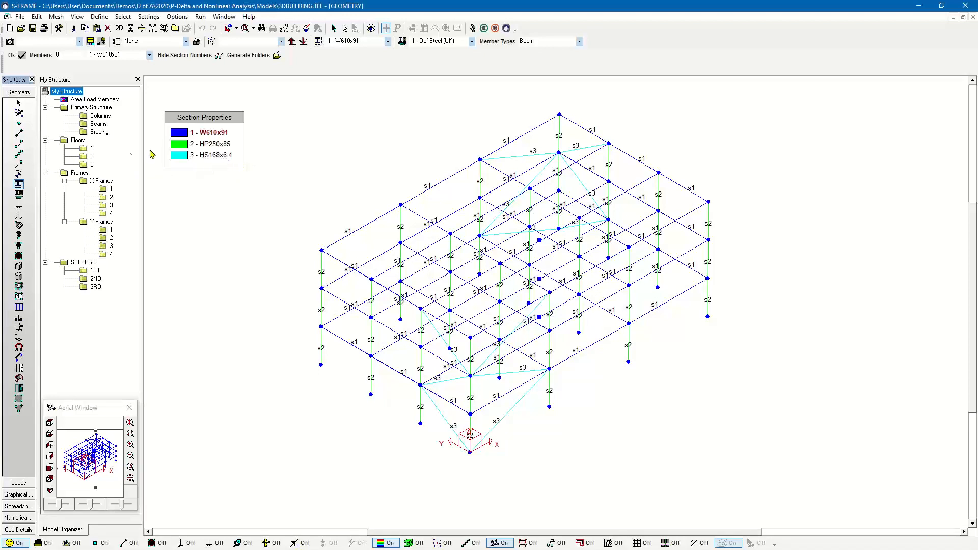
{"action": "left_click", "coordinate": [21, 145]}
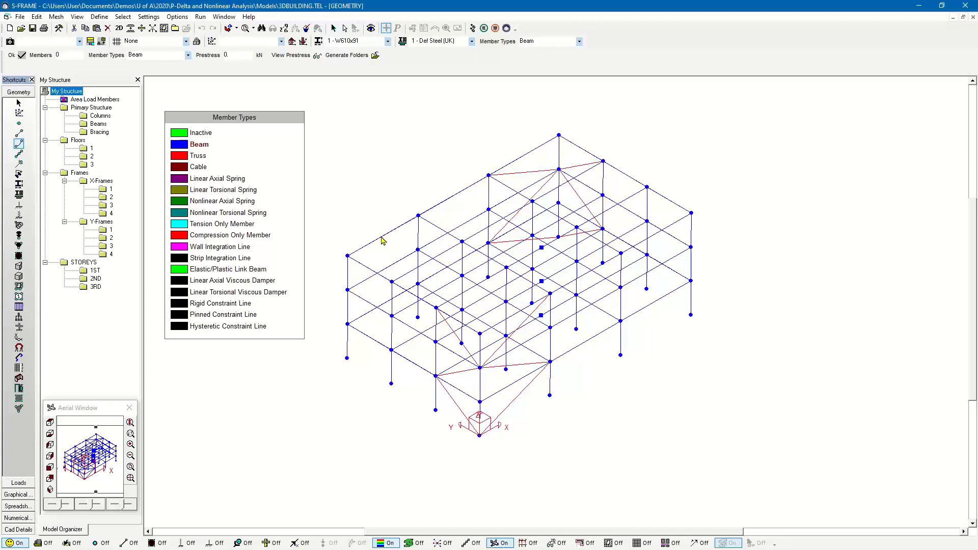
- Run a Linear Static analysis for both load cases and combinations, and display the DEAD LOAD case's Dx deflection
{"action": "left_click", "coordinate": [472, 30]}
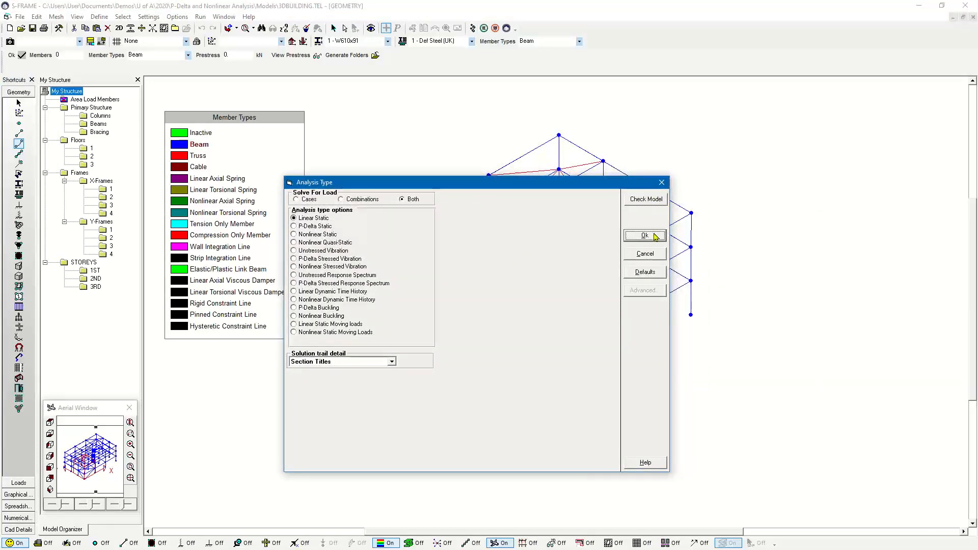
{"action": "left_click", "coordinate": [645, 235]}
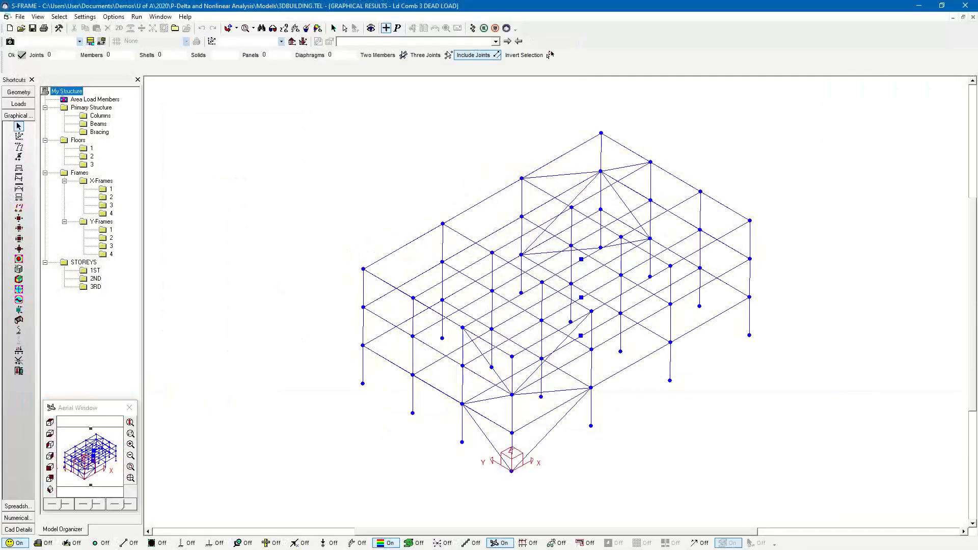
{"action": "left_click", "coordinate": [378, 41]}
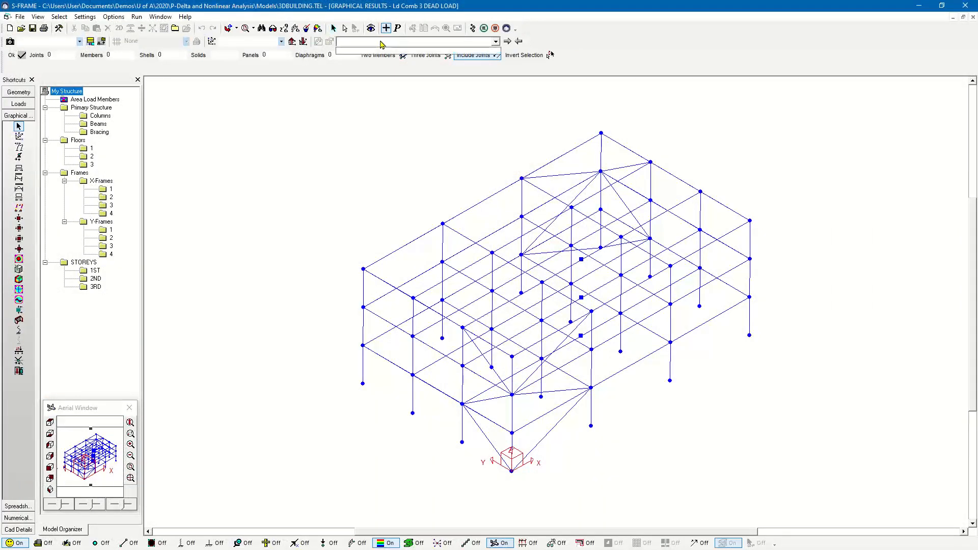
{"action": "left_click", "coordinate": [382, 41]}
{"action": "left_click", "coordinate": [398, 30]}
{"action": "left_click", "coordinate": [396, 42]}
{"action": "left_click", "coordinate": [384, 60]}
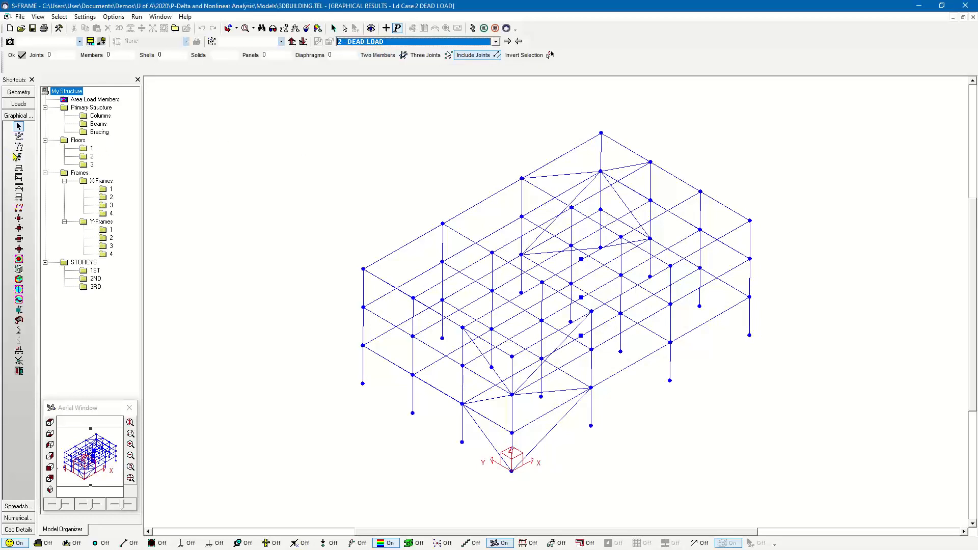
{"action": "left_click", "coordinate": [19, 148]}
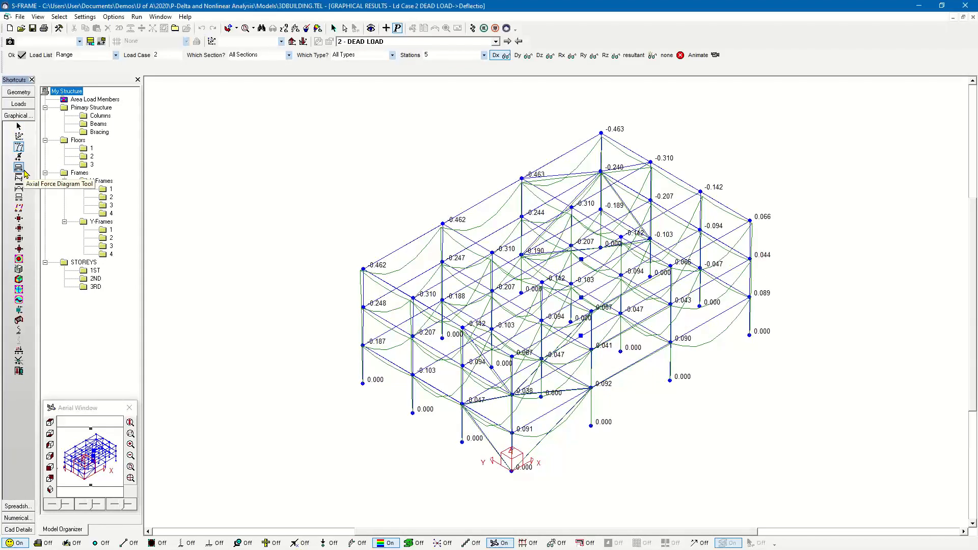
- Display axial forces for only the Bracing members with the diagrams flattened, and compare the DEAD LOAD and LIVE LOAD cases
{"action": "left_click", "coordinate": [24, 172]}
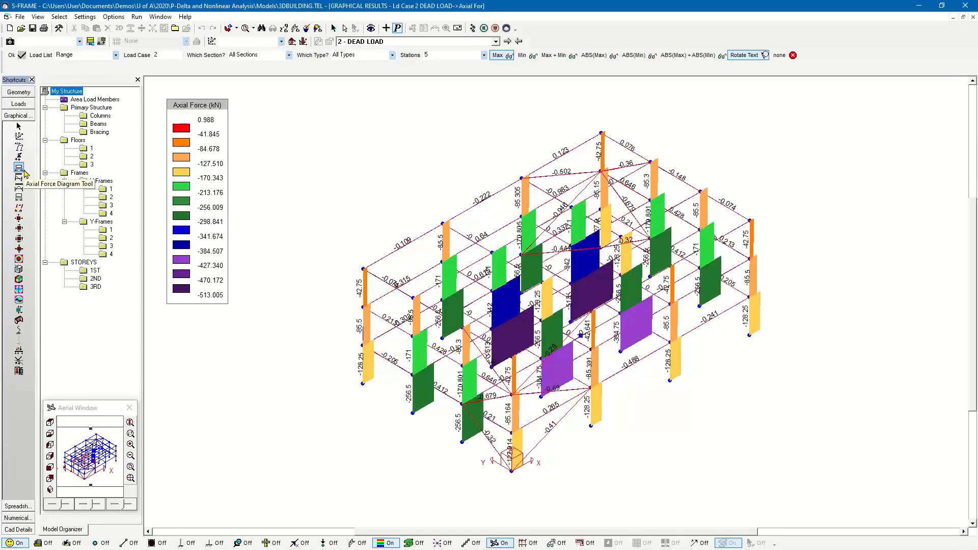
{"action": "left_click", "coordinate": [97, 132]}
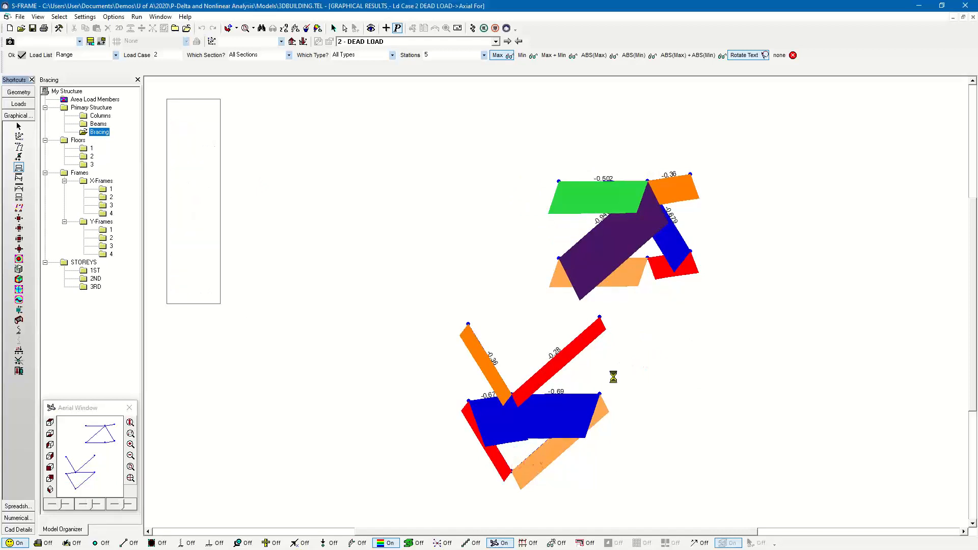
{"action": "left_click", "coordinate": [319, 30]}
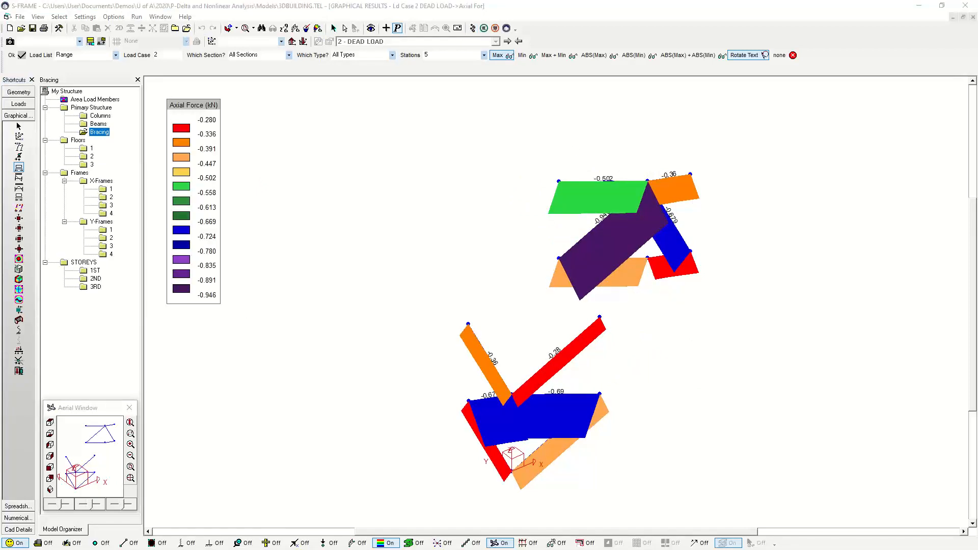
{"action": "key", "text": "Return"}
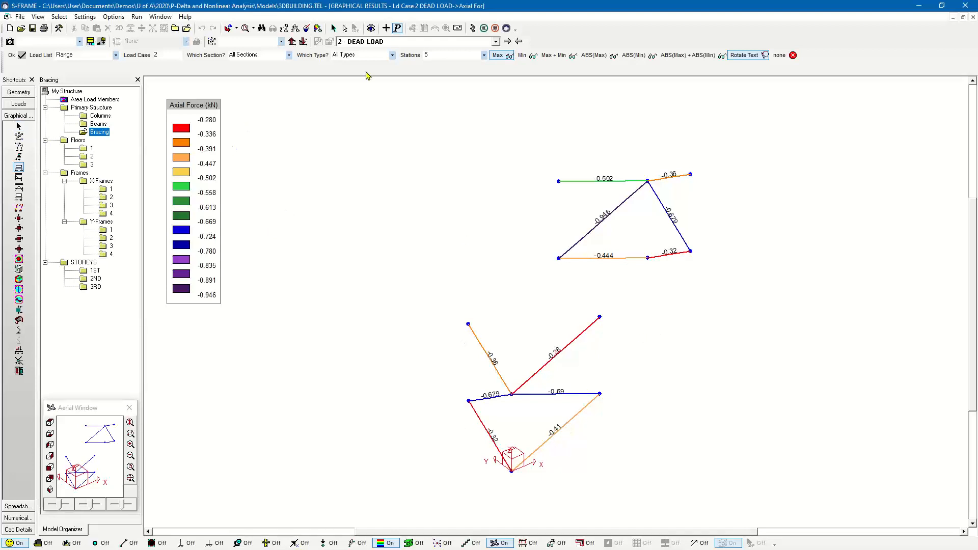
{"action": "left_click", "coordinate": [508, 41]}
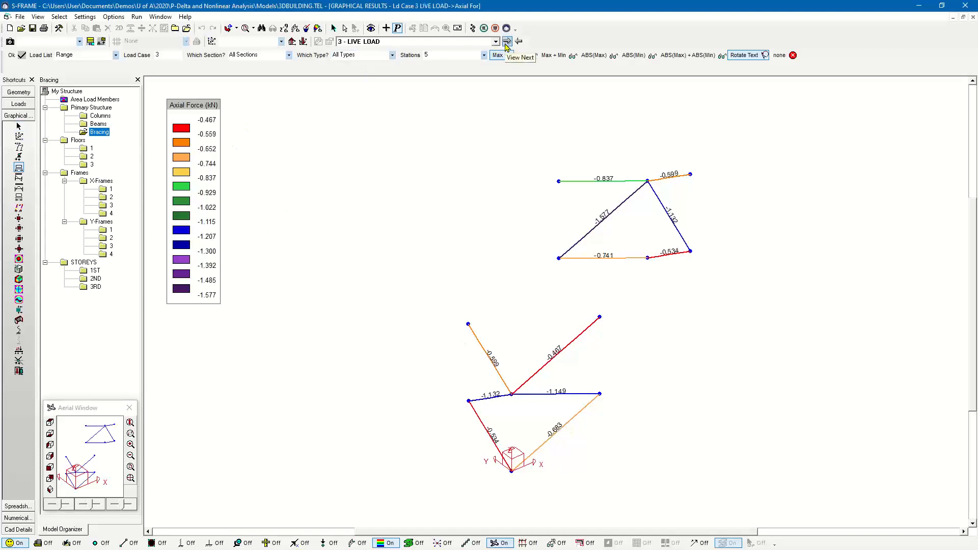
{"action": "left_click", "coordinate": [518, 41]}
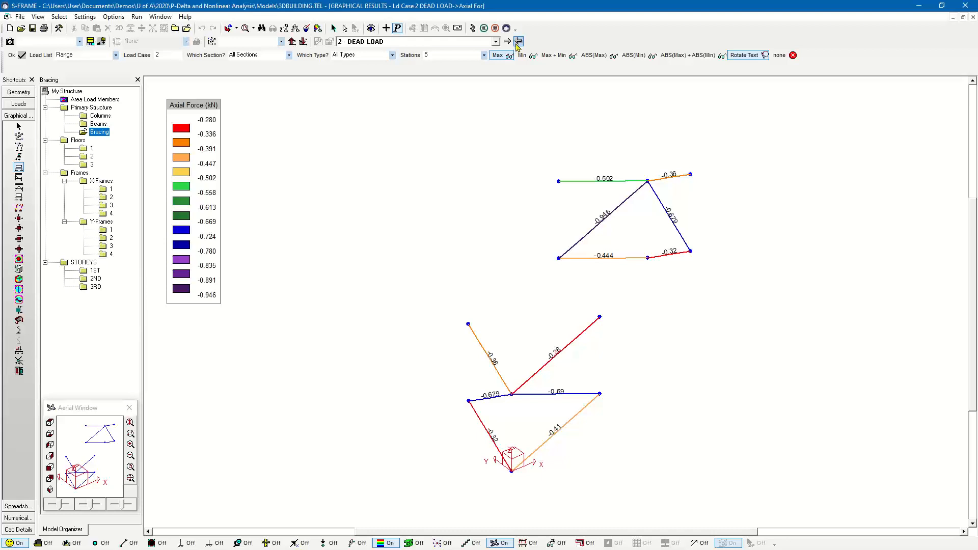
- Change all bracing members in the geometry model to the Tension Only member type
{"action": "left_click", "coordinate": [19, 92]}
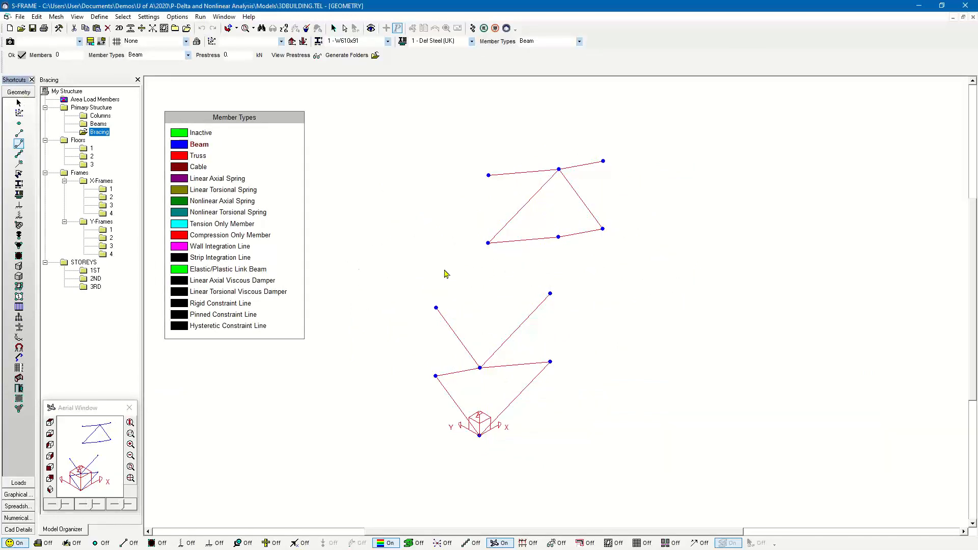
{"action": "left_click", "coordinate": [180, 227]}
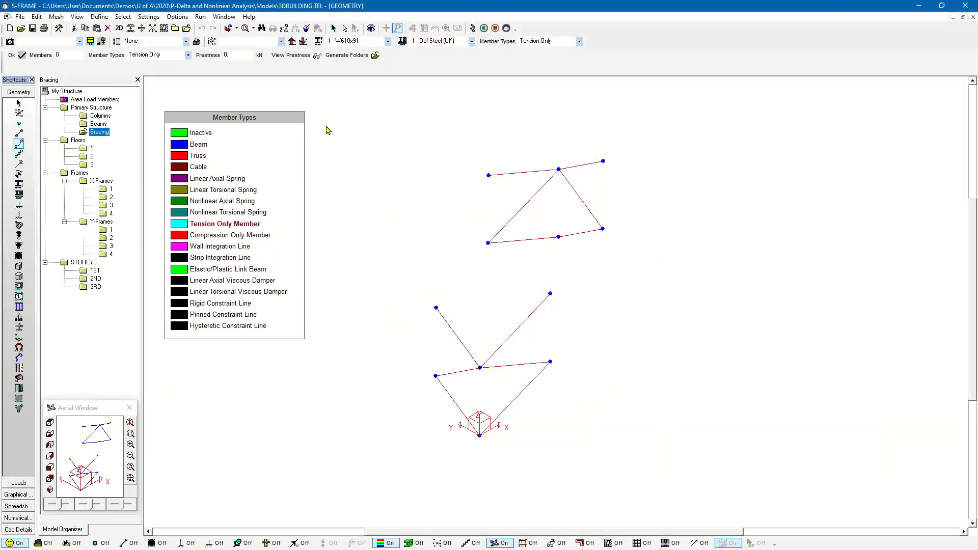
{"action": "left_click_drag", "start_coordinate": [726, 443], "coordinate": [734, 479]}
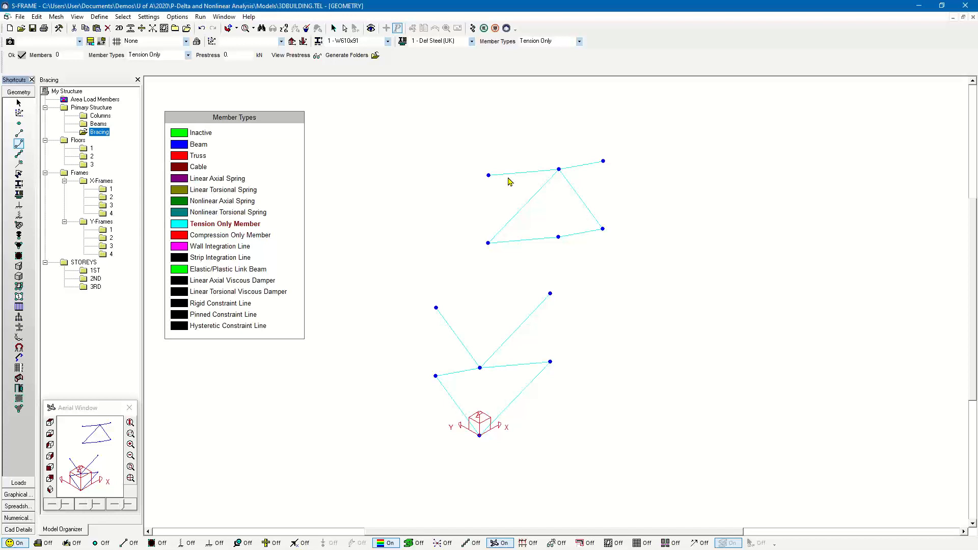
- Show the whole structure, rerun the Linear Static analysis for cases and combinations, and display the bracing axial forces for DEAD LOAD
{"action": "left_click", "coordinate": [328, 27]}
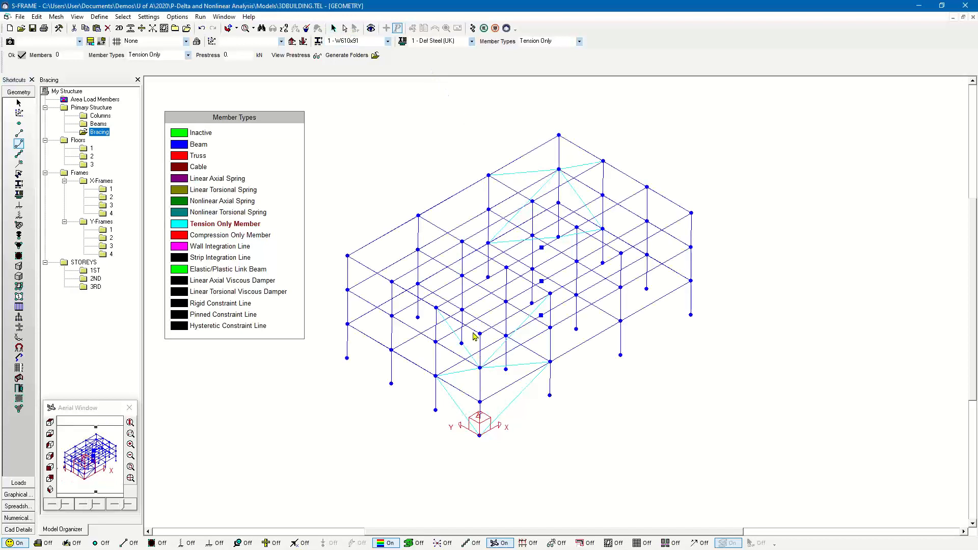
{"action": "left_click", "coordinate": [472, 28]}
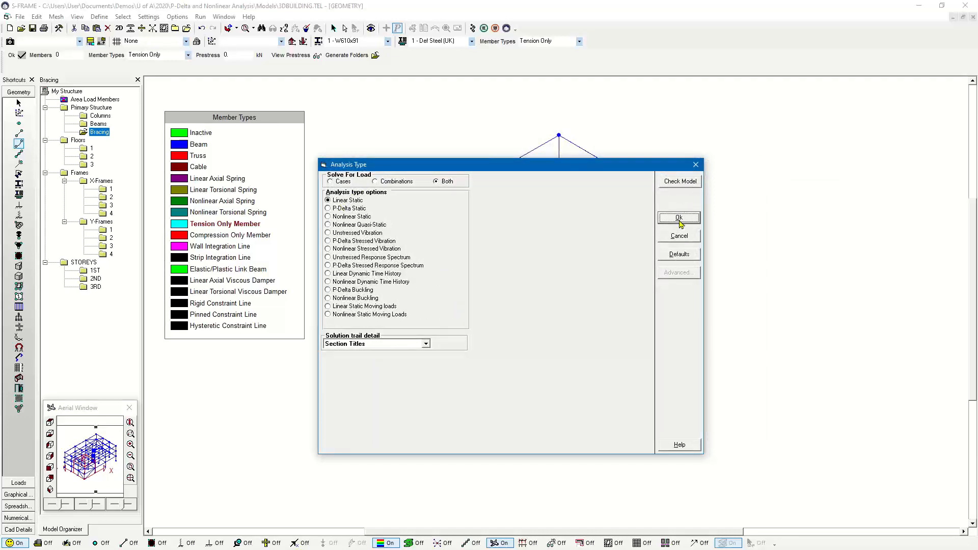
{"action": "left_click", "coordinate": [679, 218]}
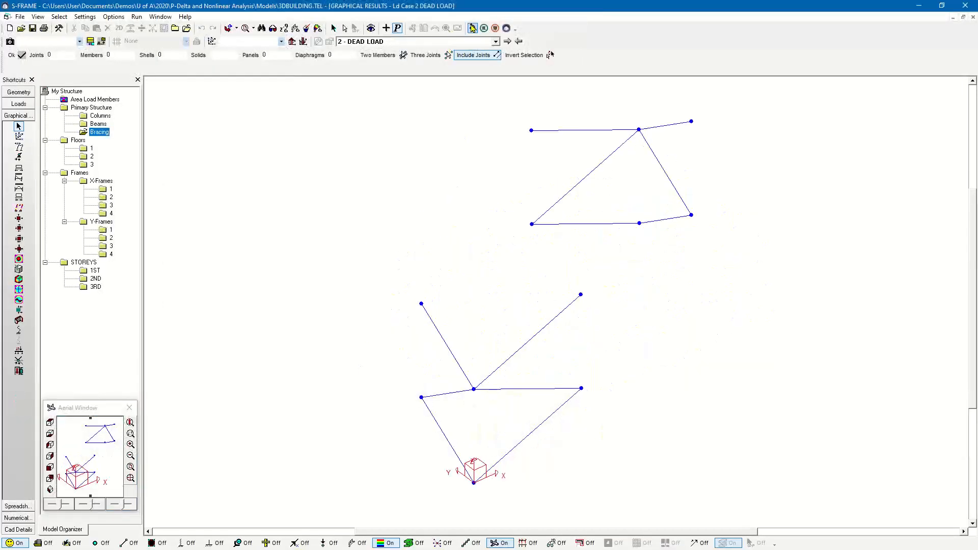
{"action": "left_click", "coordinate": [19, 167]}
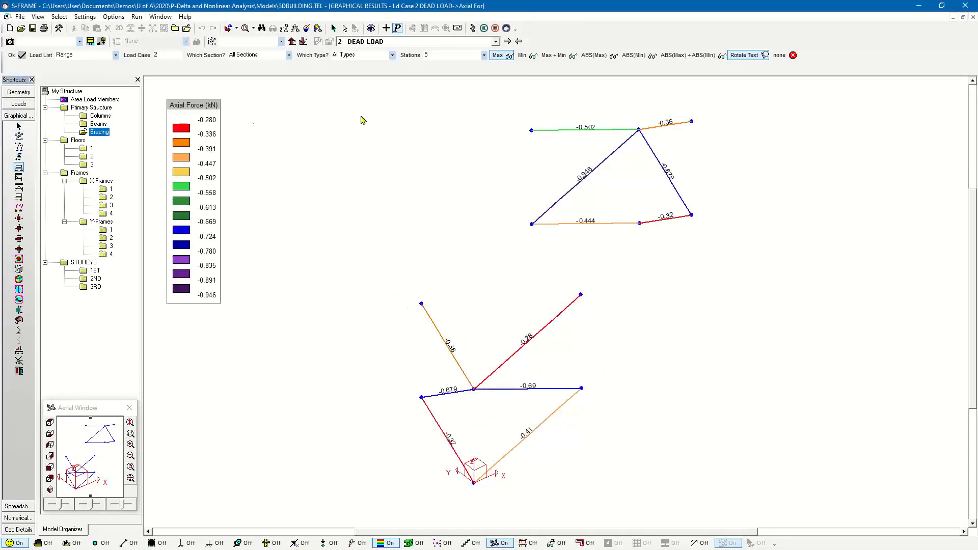
- Try to run a Nonlinear Static analysis for the building and check the list of solved load cases
{"action": "left_click", "coordinate": [472, 31]}
{"action": "left_click_drag", "start_coordinate": [977, 211], "coordinate": [396, 135]}
{"action": "left_click", "coordinate": [293, 187]}
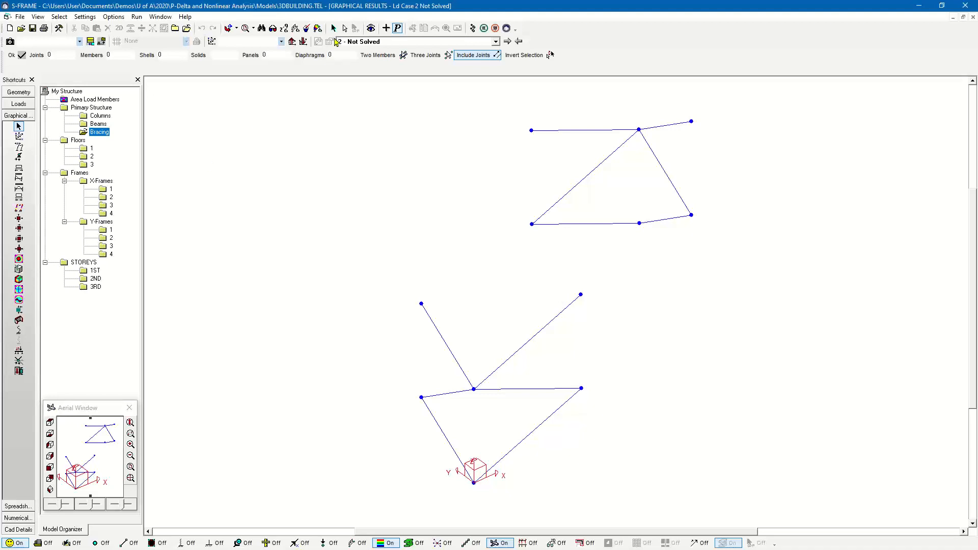
{"action": "left_click", "coordinate": [354, 42]}
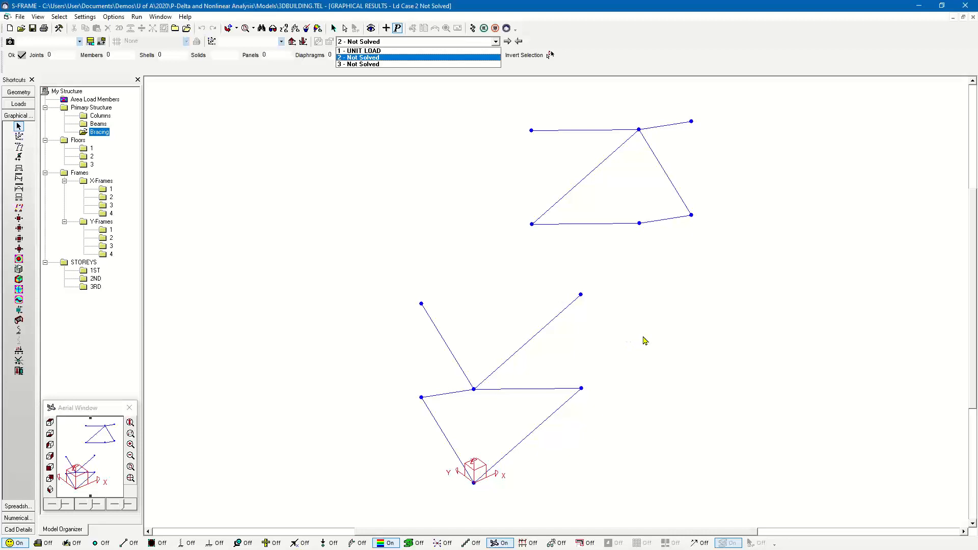
{"action": "left_click", "coordinate": [645, 341]}
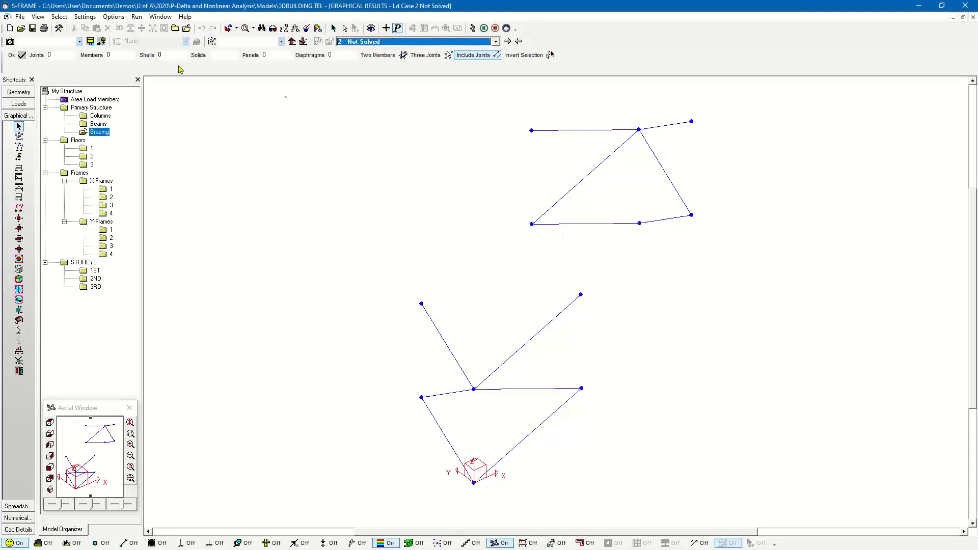
- Open the load combinations editor for the loads model and name the first combination D+ L
{"action": "left_click", "coordinate": [25, 105]}
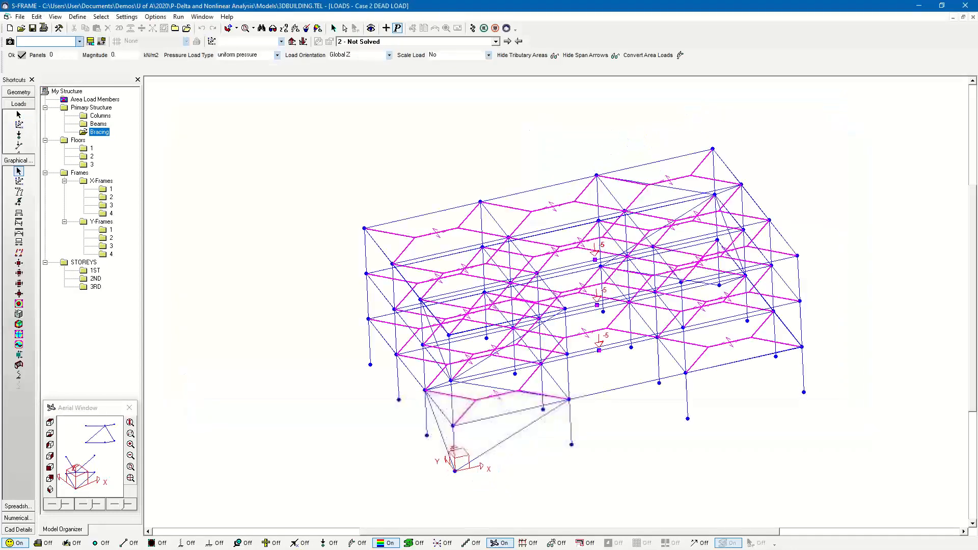
{"action": "left_click", "coordinate": [36, 16]}
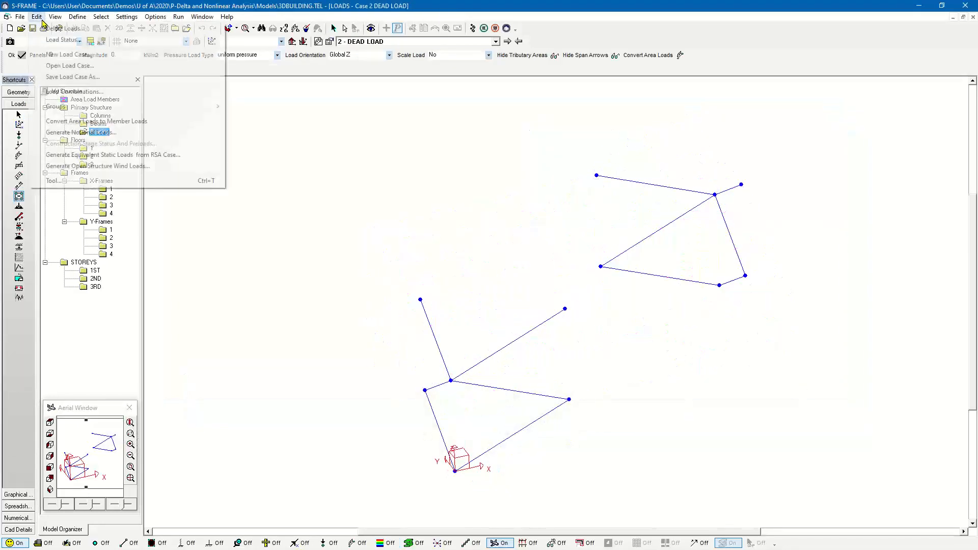
{"action": "left_click", "coordinate": [79, 91]}
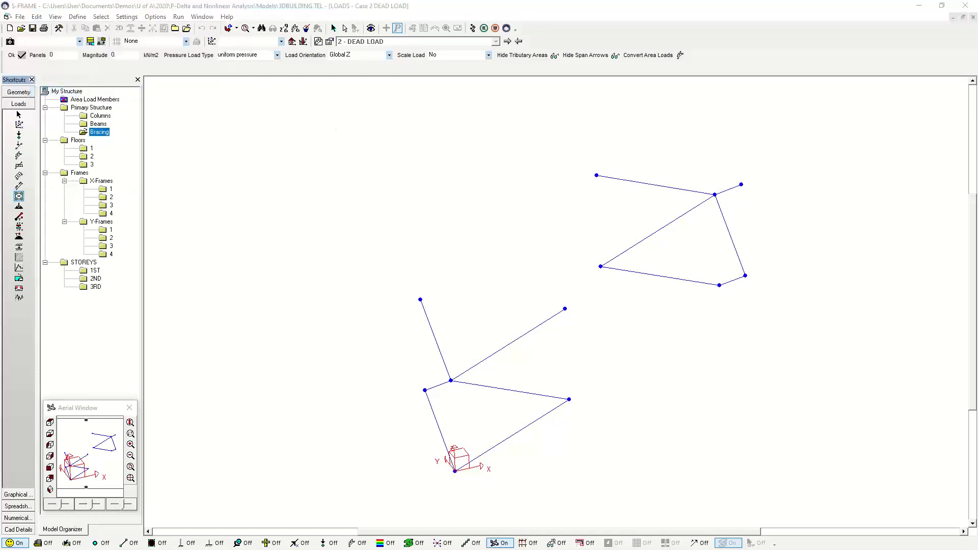
{"action": "key", "text": "Tab"}
{"action": "key", "text": "Tab"}
{"action": "key", "text": "shift+Tab"}
{"action": "key", "text": "shift+Tab"}
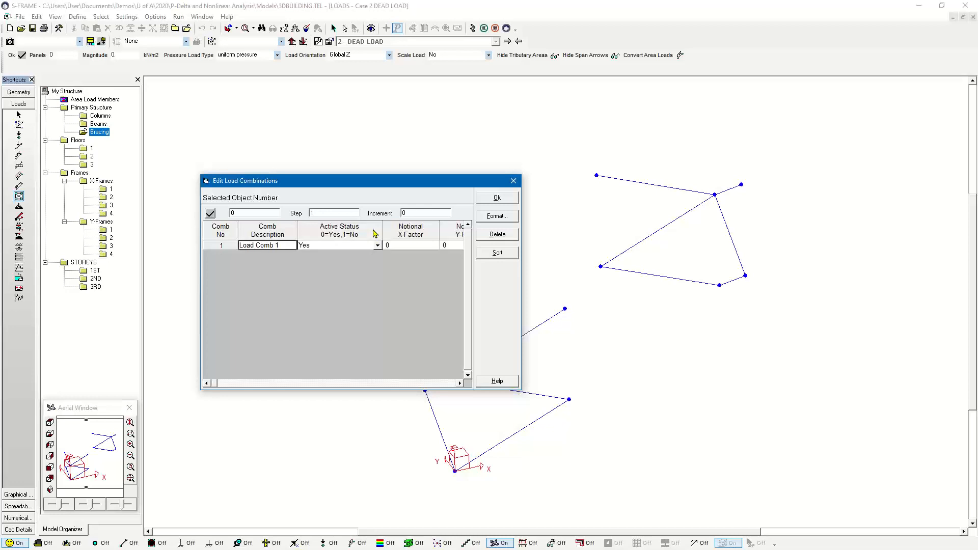
{"action": "type", "text": "D+ L"}
- Set the combination's notional X-factor and notional Y-factor to 0.005
{"action": "key", "text": "Tab"}
{"action": "key", "text": "Tab"}
{"action": "key", "text": "Tab"}
{"action": "key", "text": "shift+Tab"}
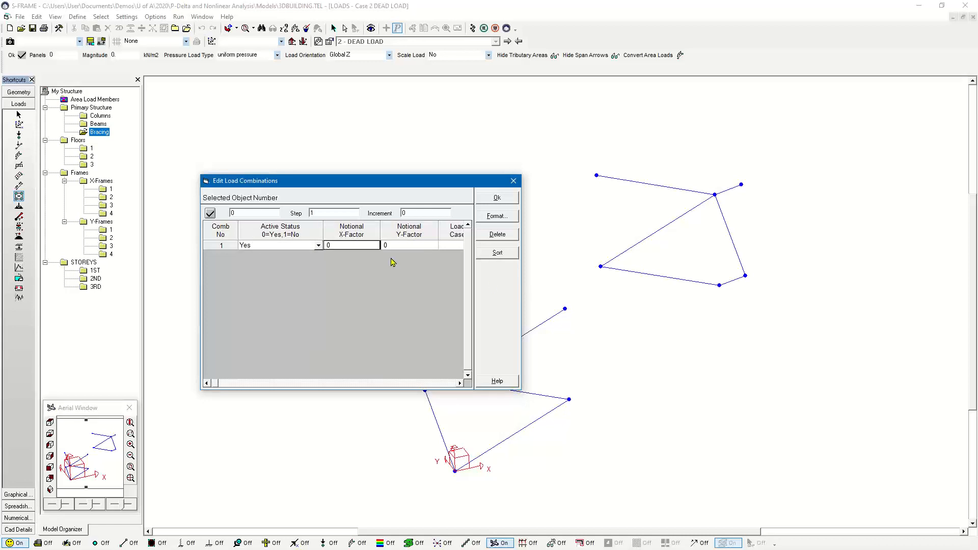
{"action": "type", "text": "0.005"}
{"action": "left_click", "coordinate": [400, 246]}
{"action": "type", "text": ".005"}
{"action": "key", "text": "Tab"}
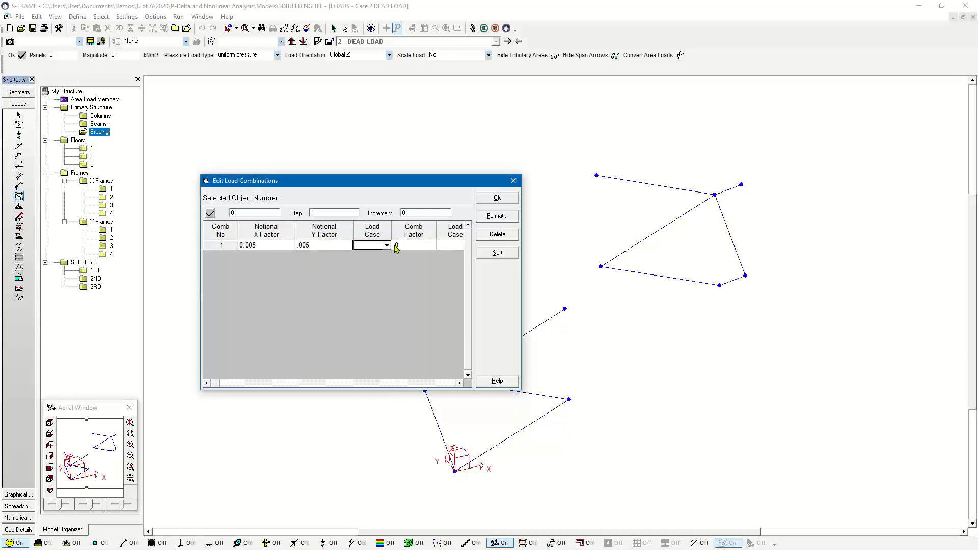
- Add DEAD LOAD and LIVE LOAD to the combination, each with a combination factor of 1
{"action": "left_click", "coordinate": [387, 246]}
{"action": "left_click", "coordinate": [371, 259]}
{"action": "left_click", "coordinate": [408, 246]}
{"action": "type", "text": "1"}
{"action": "left_click", "coordinate": [451, 246]}
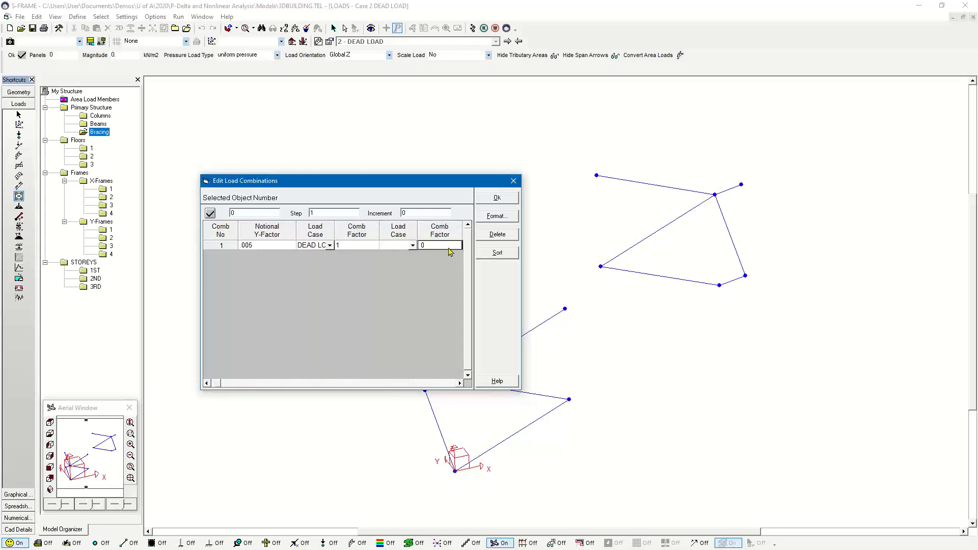
{"action": "left_click", "coordinate": [414, 246]}
{"action": "left_click", "coordinate": [408, 271]}
{"action": "left_click", "coordinate": [432, 247]}
{"action": "type", "text": "1"}
{"action": "left_click", "coordinate": [208, 383]}
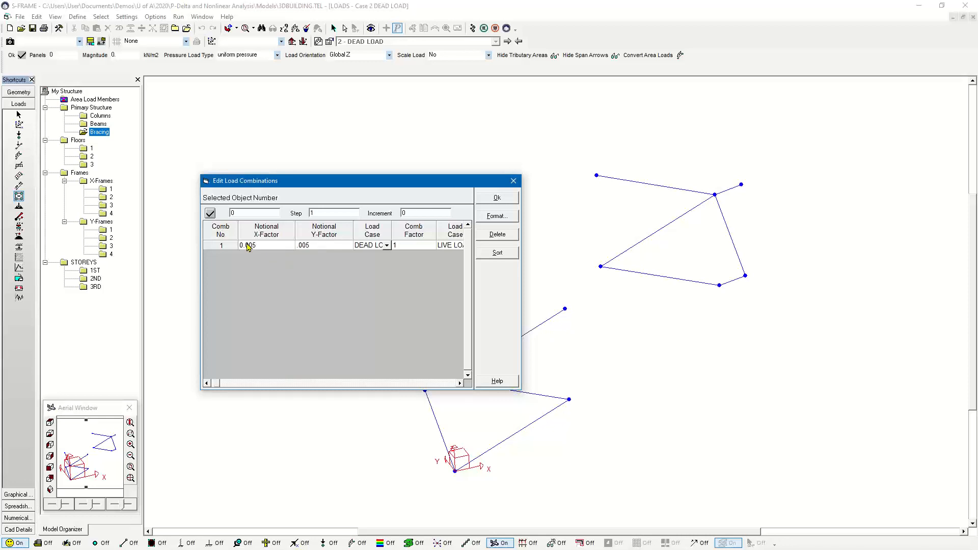
- Accept the load combination and run a Nonlinear Static analysis for combinations only
{"action": "left_click", "coordinate": [498, 198]}
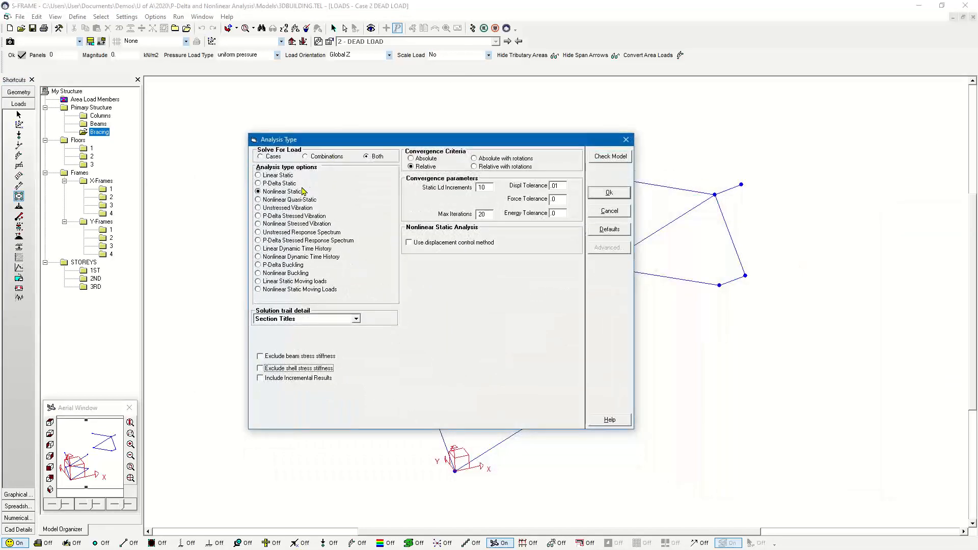
{"action": "left_click", "coordinate": [311, 157]}
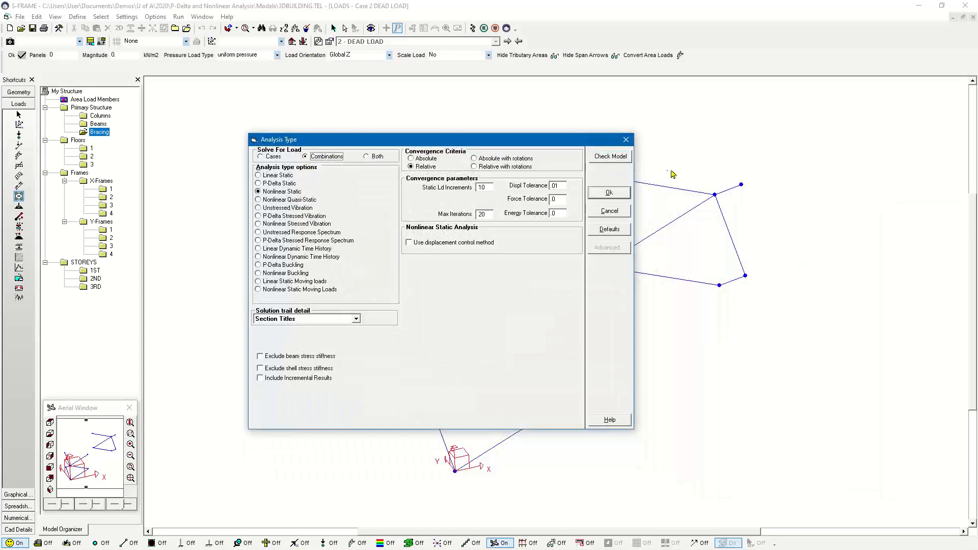
{"action": "left_click", "coordinate": [610, 192]}
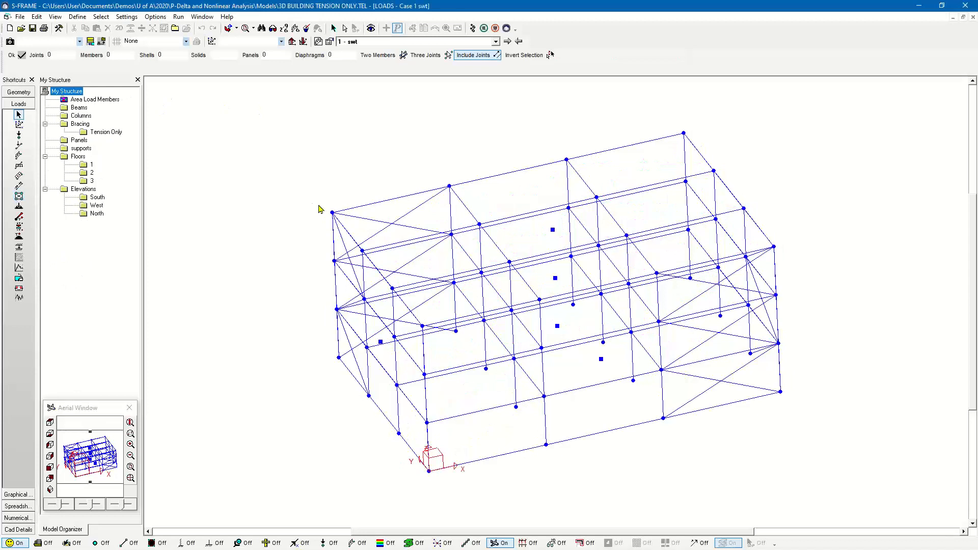
- In the 3D BUILDING TENSION ONLY geometry, change the Tension Only bracing folder's members to Tension Only Member and redisplay the whole structure
{"action": "scroll", "coordinate": [321, 210], "scroll_direction": "down", "scroll_amount": 1}
{"action": "scroll", "coordinate": [320, 210], "scroll_direction": "down", "scroll_amount": 2}
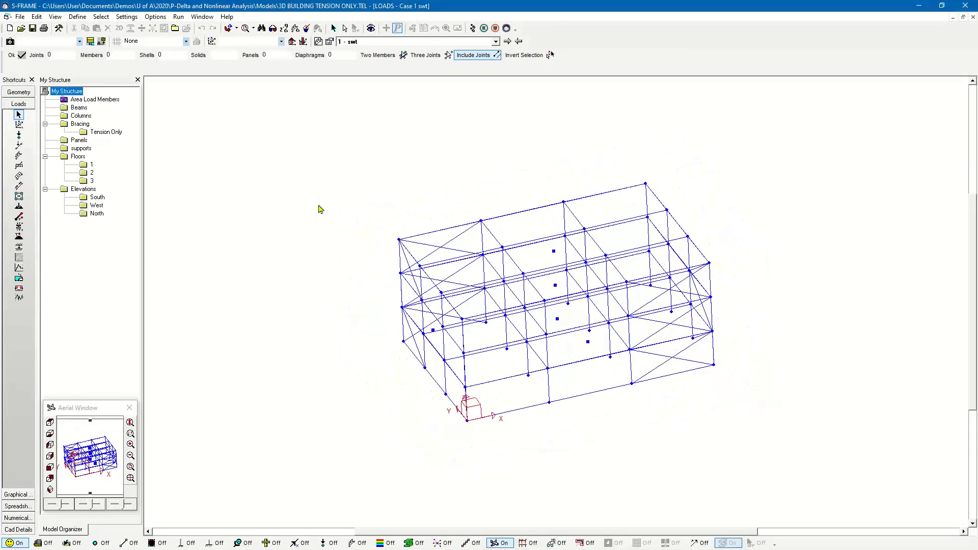
{"action": "left_click", "coordinate": [22, 94]}
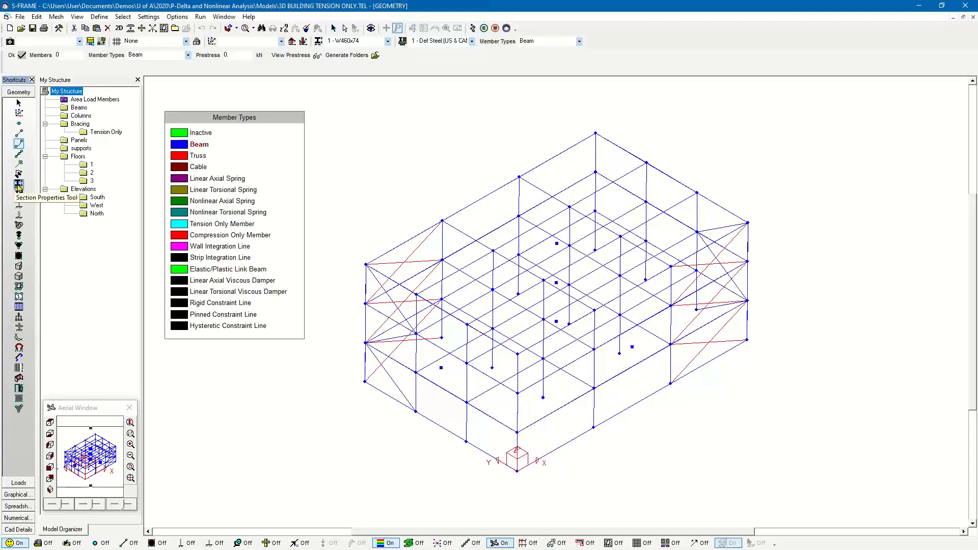
{"action": "left_click", "coordinate": [94, 134]}
{"action": "left_click", "coordinate": [94, 133]}
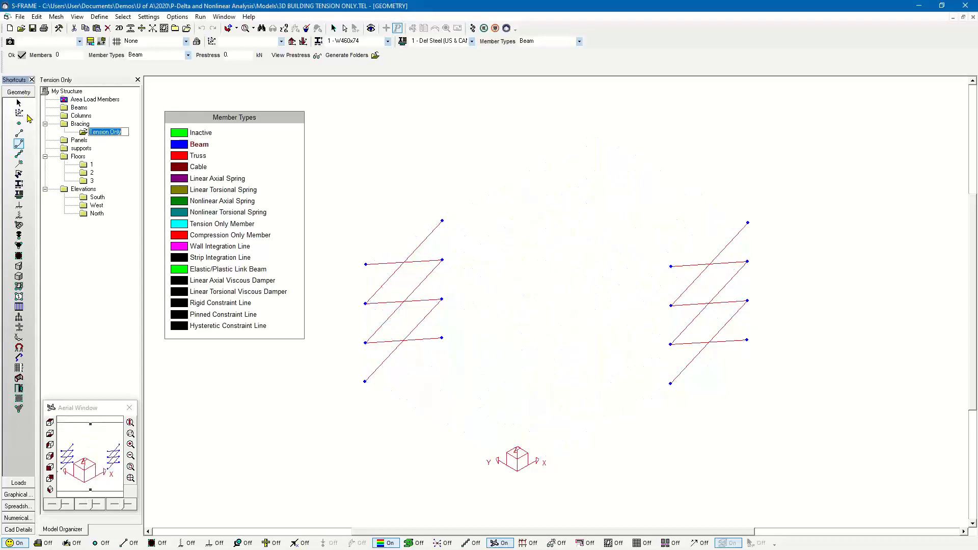
{"action": "left_click", "coordinate": [195, 226]}
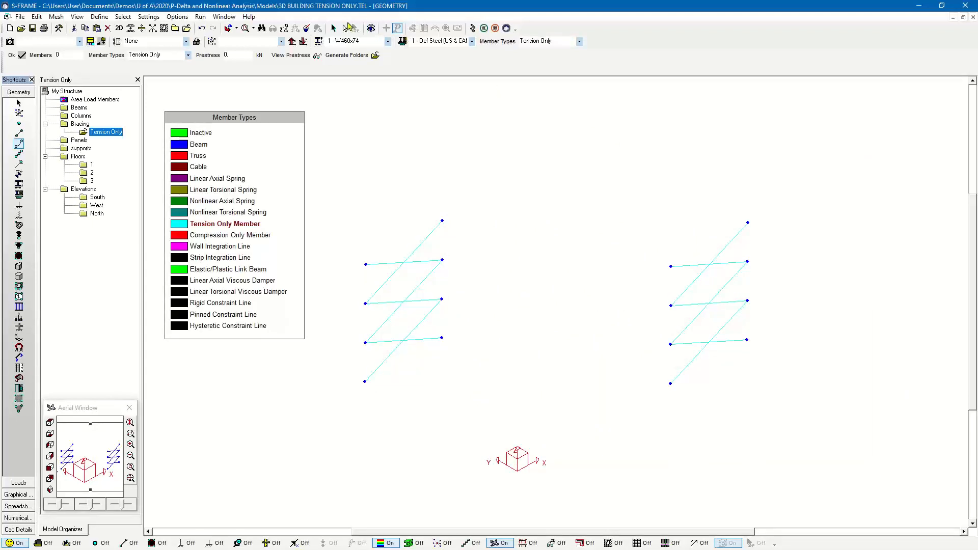
{"action": "left_click", "coordinate": [334, 29]}
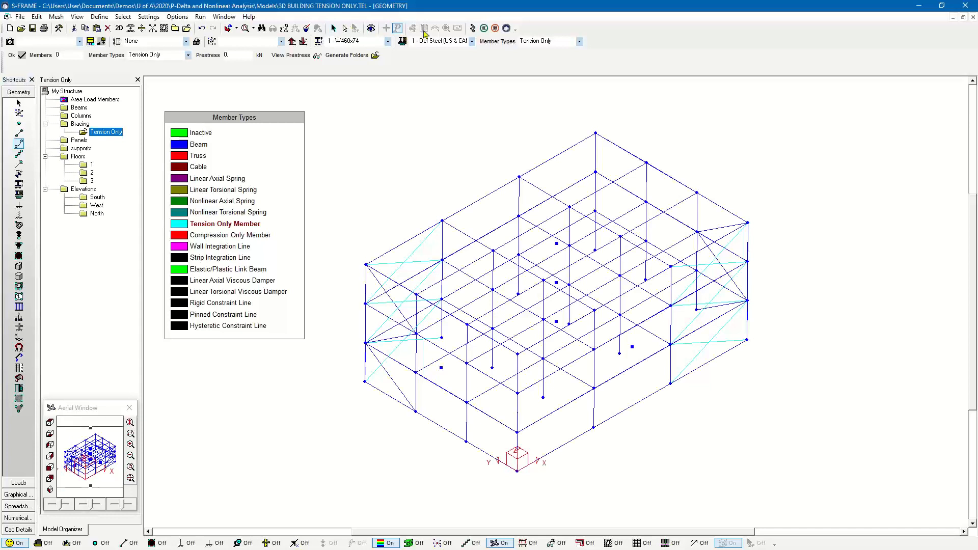
- Run the analysis for the load combinations and show the whole structure in graphical results under the dead + live combination
{"action": "left_click", "coordinate": [471, 28]}
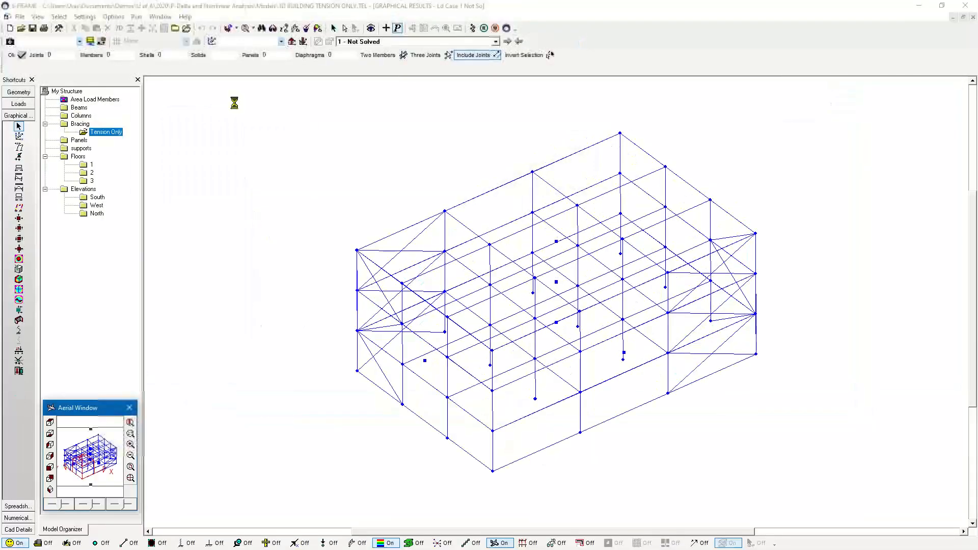
{"action": "left_click", "coordinate": [386, 28]}
{"action": "left_click", "coordinate": [395, 42]}
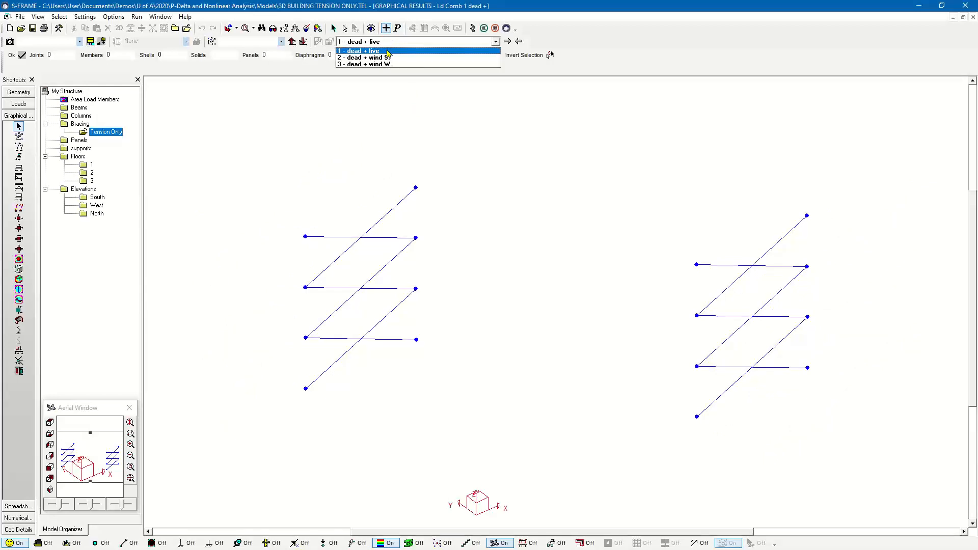
{"action": "left_click", "coordinate": [350, 51]}
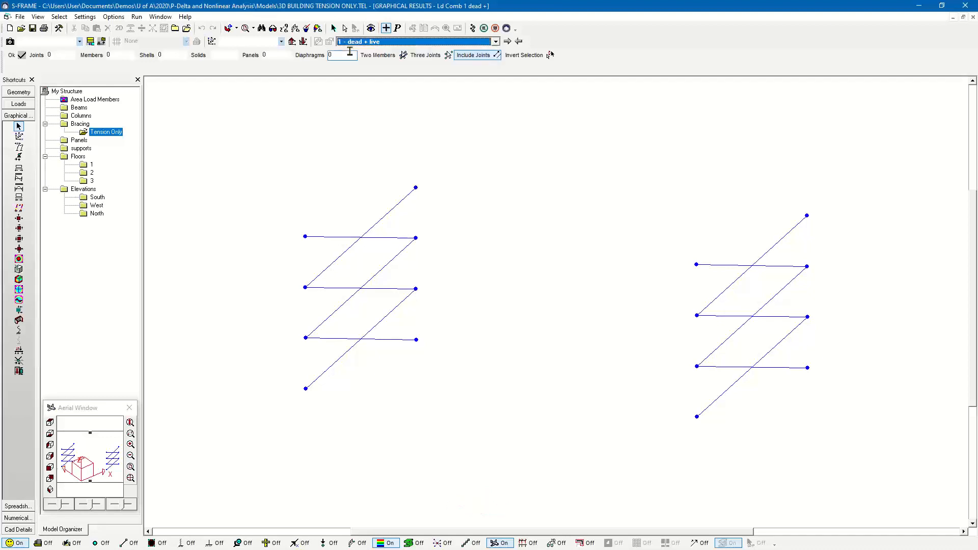
{"action": "left_click", "coordinate": [67, 92]}
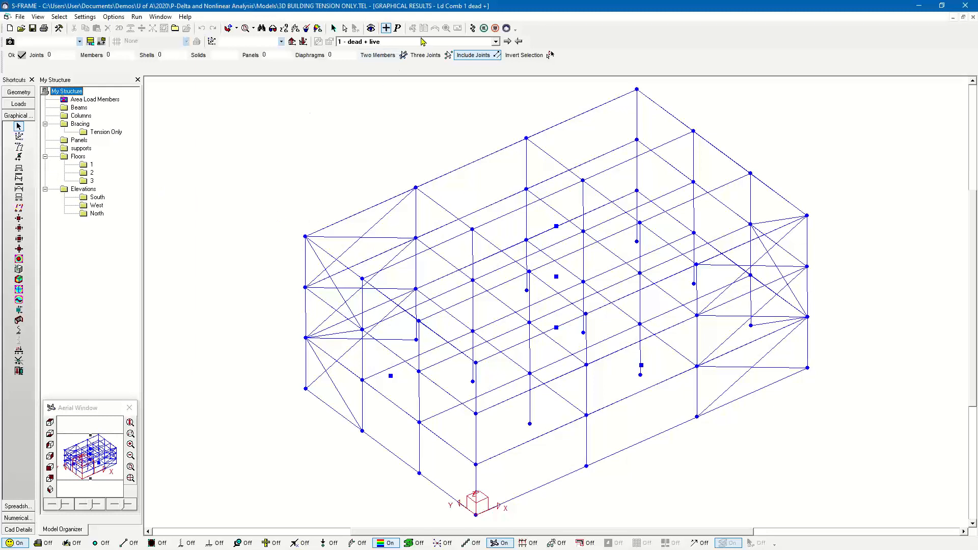
- Display the axial forces of only the Tension Only bracing members for the dead + wind S. combination
{"action": "left_click", "coordinate": [507, 41]}
{"action": "left_click", "coordinate": [102, 133]}
{"action": "left_click", "coordinate": [103, 135]}
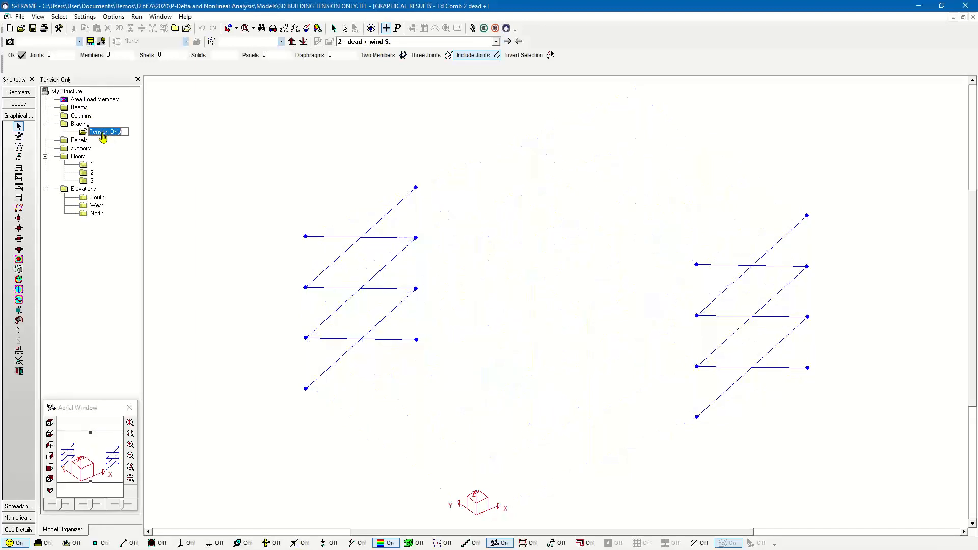
{"action": "left_click", "coordinate": [23, 169]}
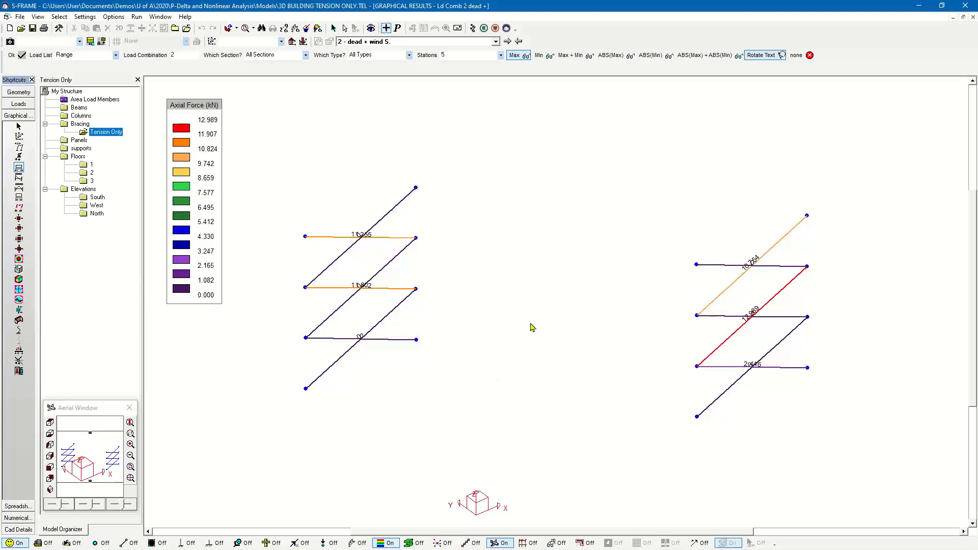
{"action": "scroll", "coordinate": [534, 325], "scroll_direction": "down", "scroll_amount": 1}
{"action": "middle_click_drag", "start_coordinate": [534, 325], "coordinate": [489, 272]}
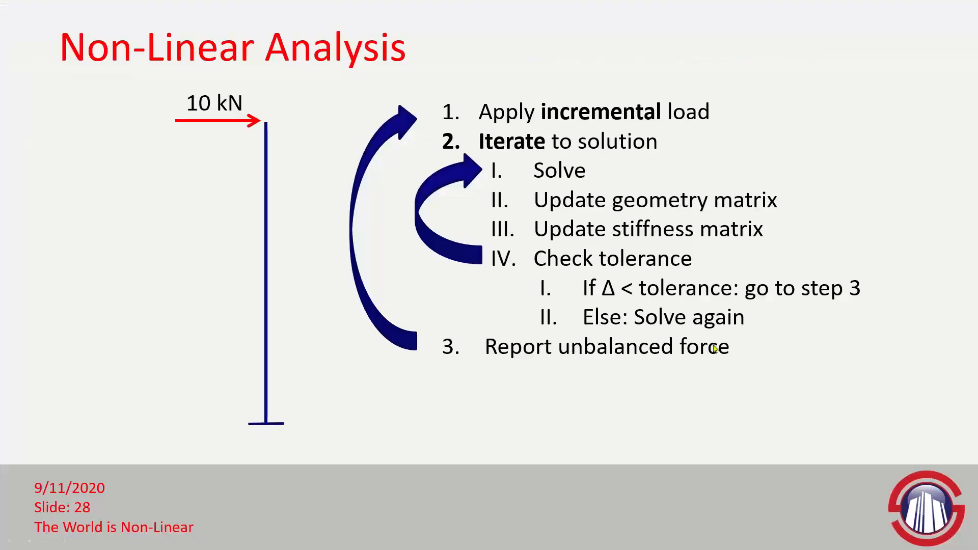
{"action": "left_click", "coordinate": [766, 341]}
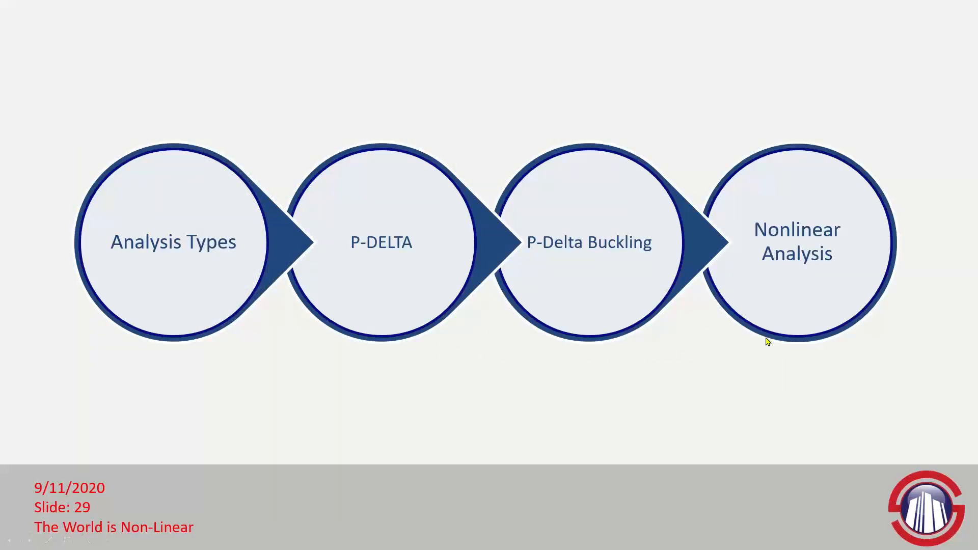
{"action": "key", "text": "Right"}
{"action": "key", "text": "Right"}
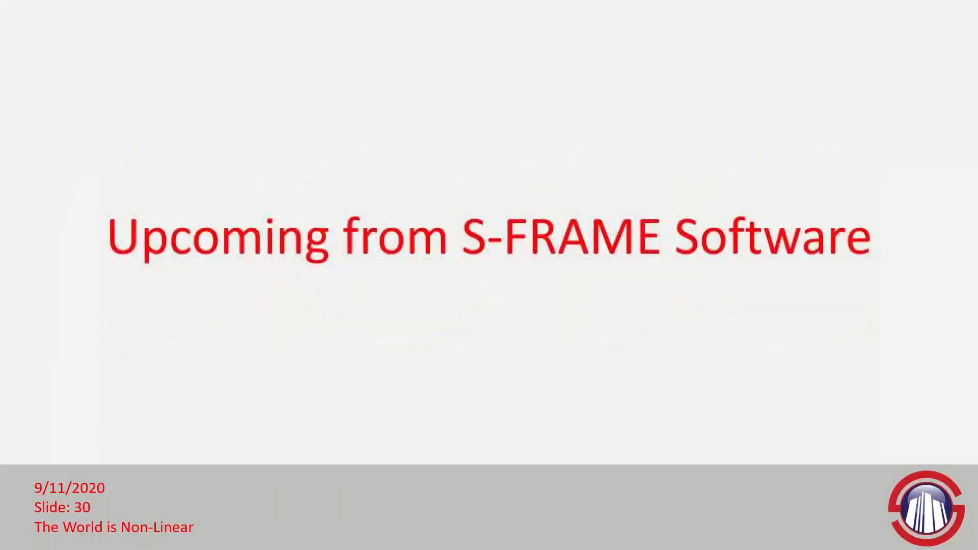